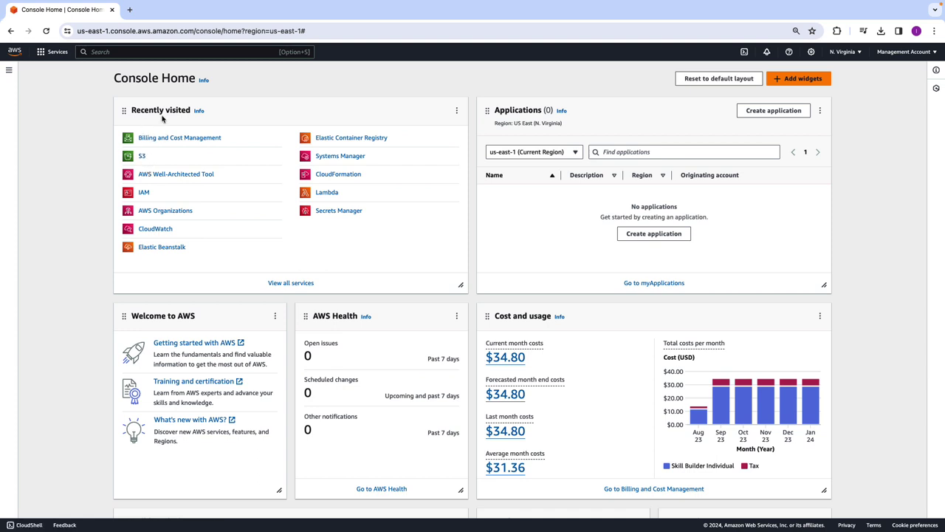
# Open the bucket list of the S3 service and start creating a new bucket.
pyautogui.click(144, 159)
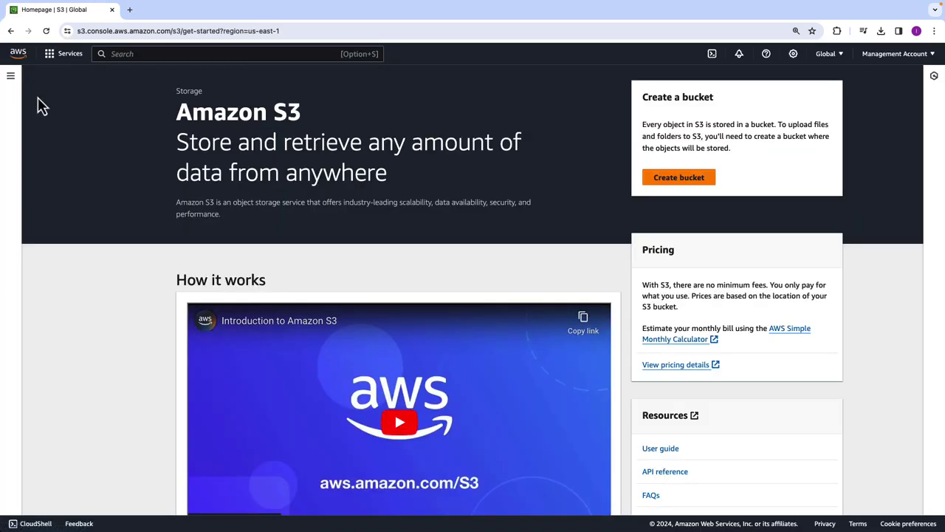
pyautogui.click(11, 78)
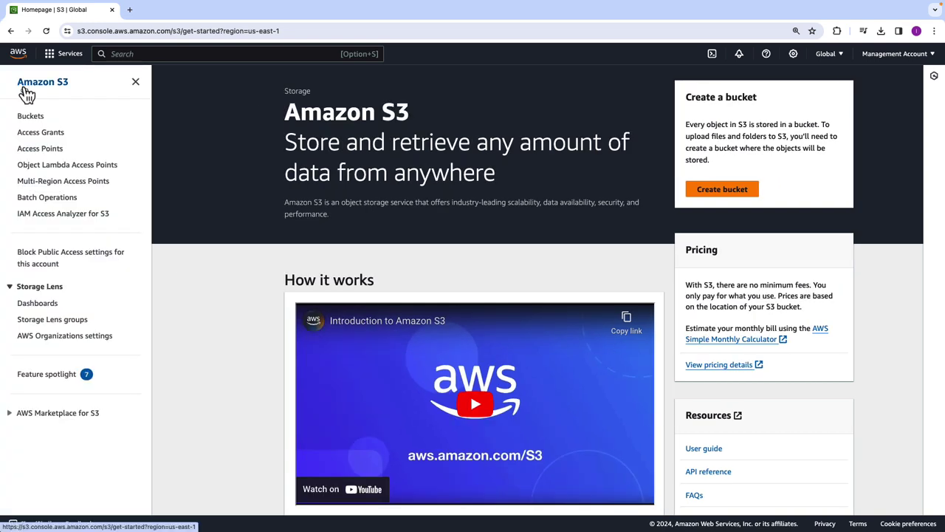
pyautogui.click(31, 119)
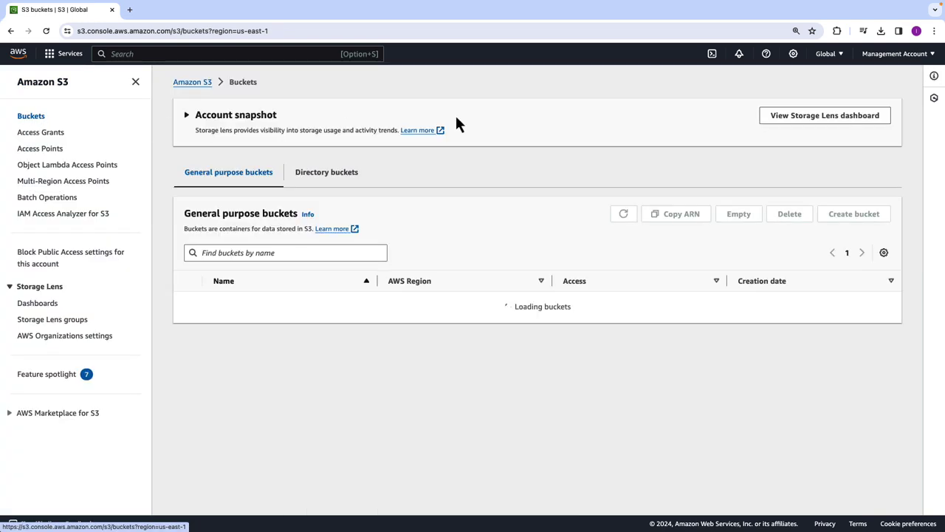
pyautogui.click(867, 215)
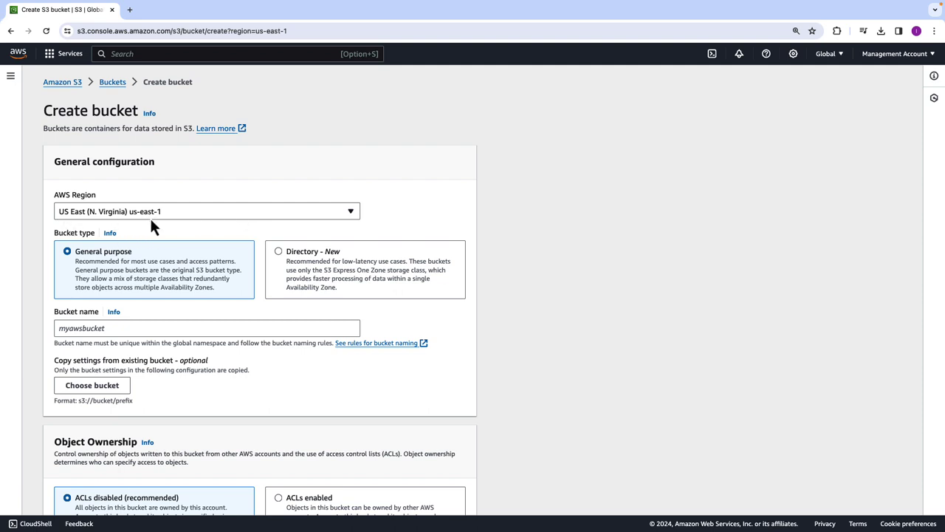
# Name the bucket bellybrewrecipebook, keep the default ownership, public access, versioning and encryption settings, and create it.
pyautogui.click(149, 332)
pyautogui.write('bell')
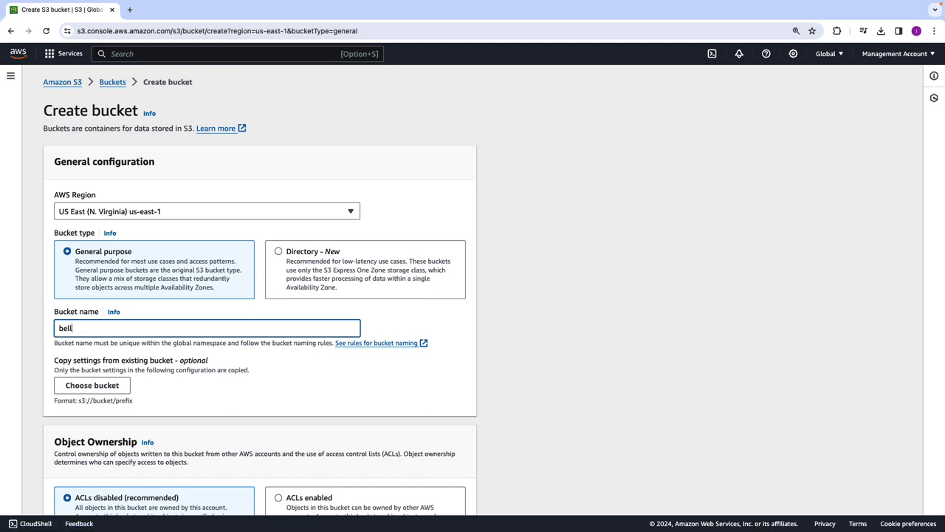
pyautogui.write('ybrewrecipebook')
pyautogui.scroll(-10, 175, 395)
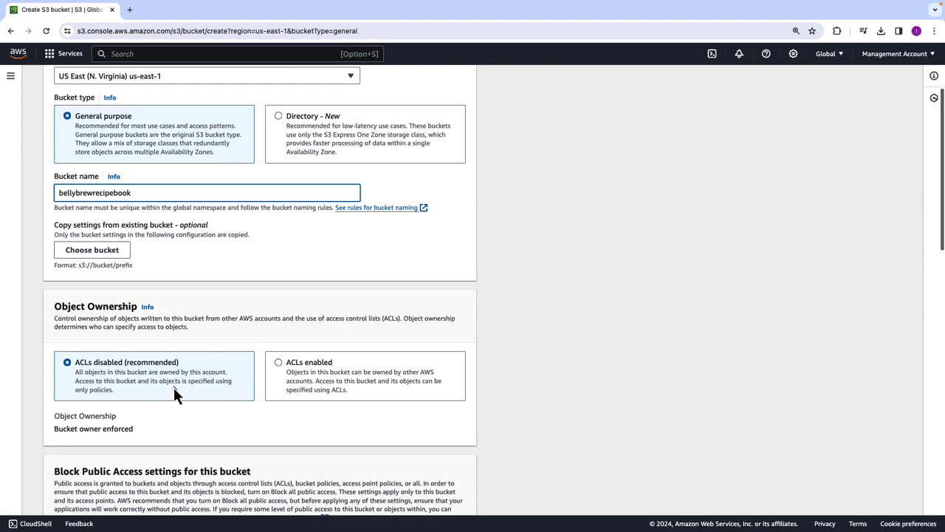
pyautogui.scroll(-4, 176, 395)
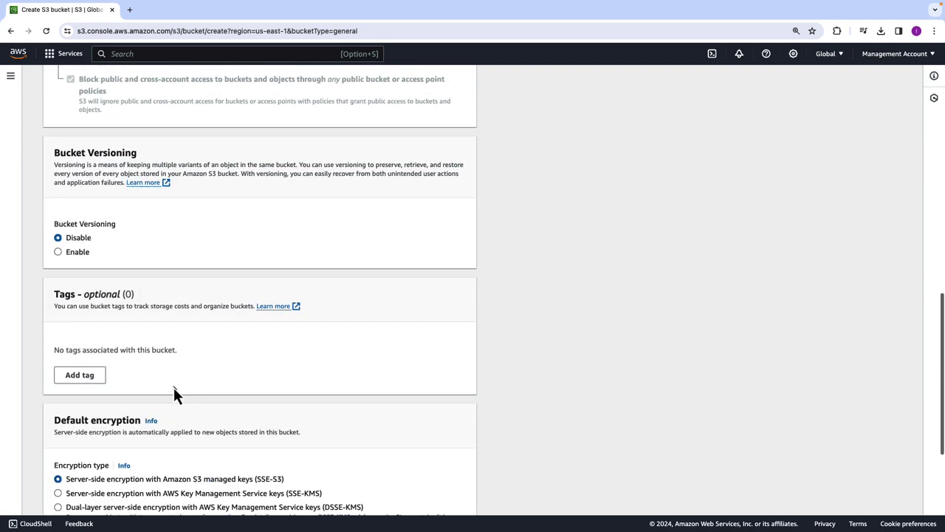
pyautogui.scroll(2, 176, 395)
pyautogui.scroll(4, 175, 395)
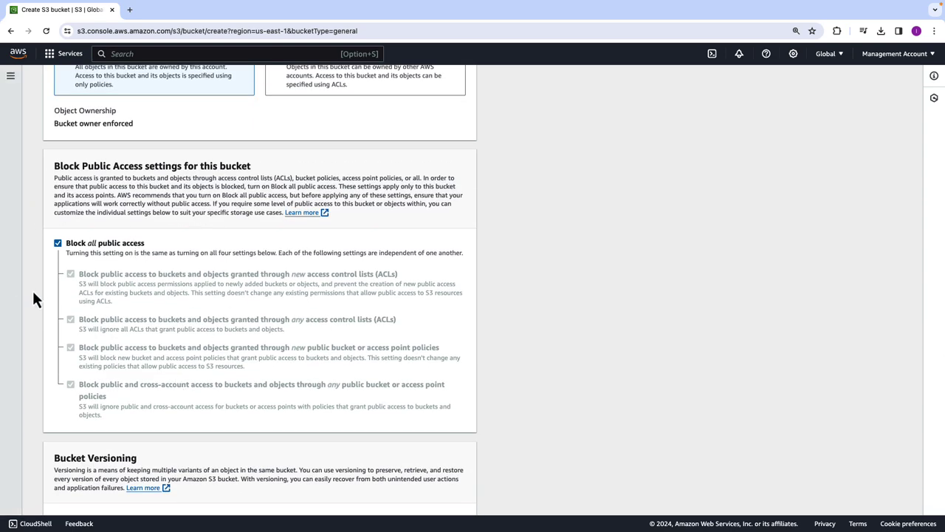
pyautogui.scroll(-8, 189, 357)
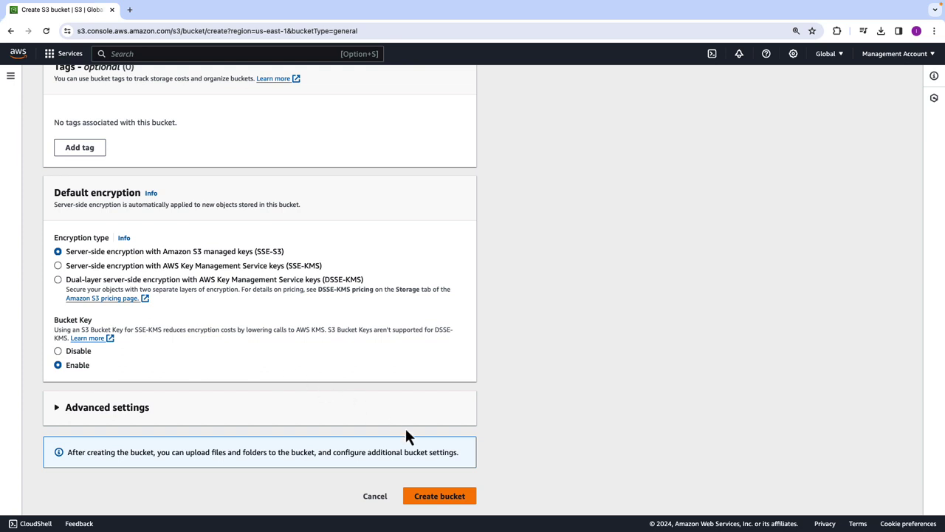
pyautogui.click(446, 498)
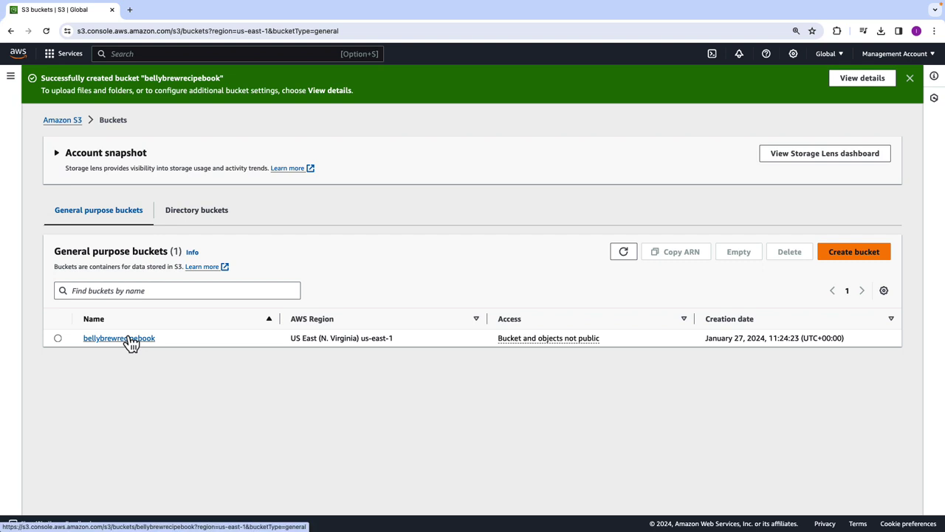
# View the serverless-app folder in the aws-how-to-guide GitHub repository and return to the bellybrewrecipebook bucket.
pyautogui.click(130, 9)
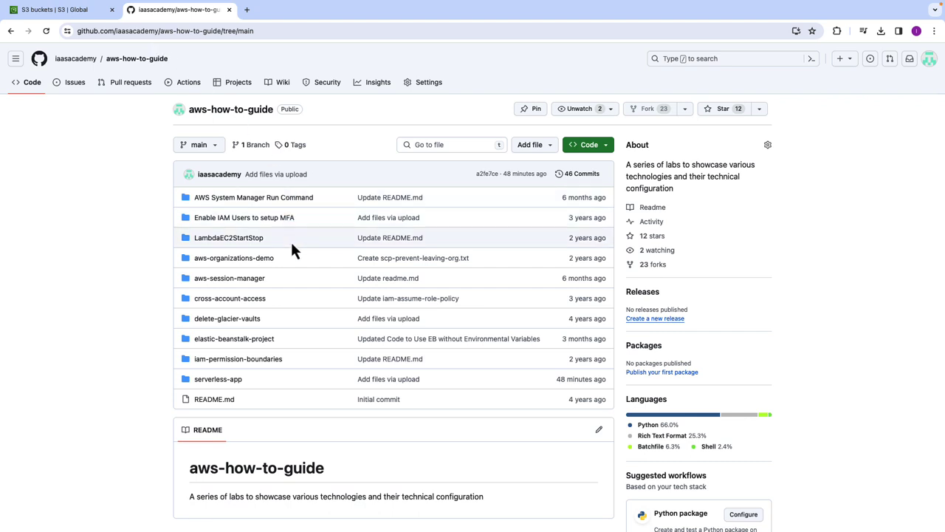
pyautogui.click(219, 380)
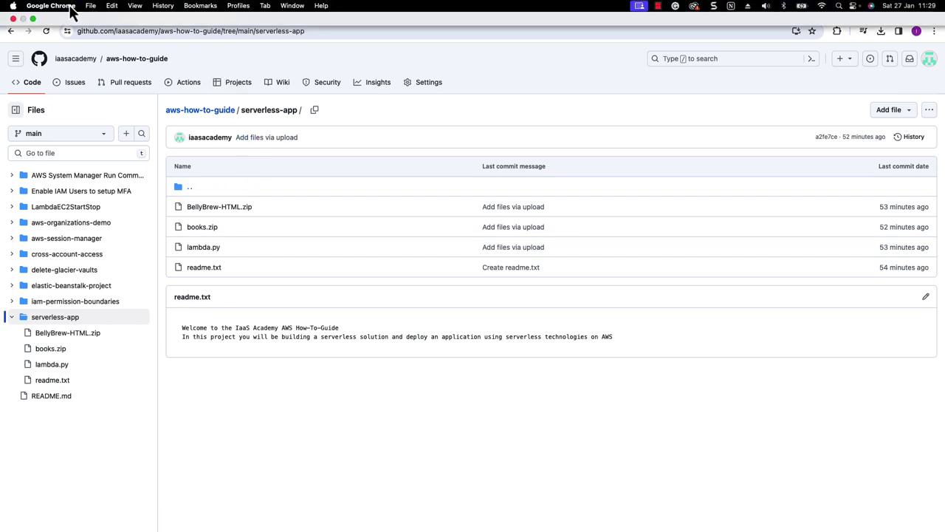
pyautogui.click(34, 18)
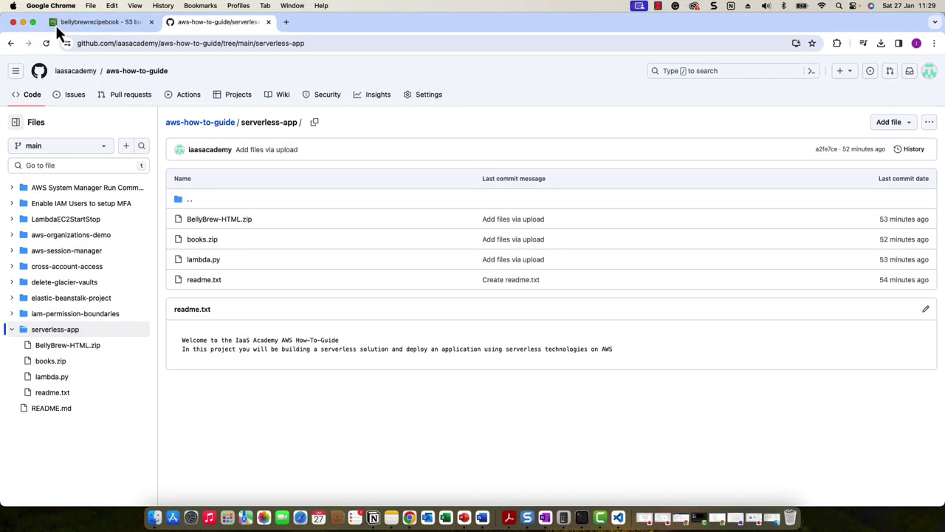
pyautogui.click(56, 22)
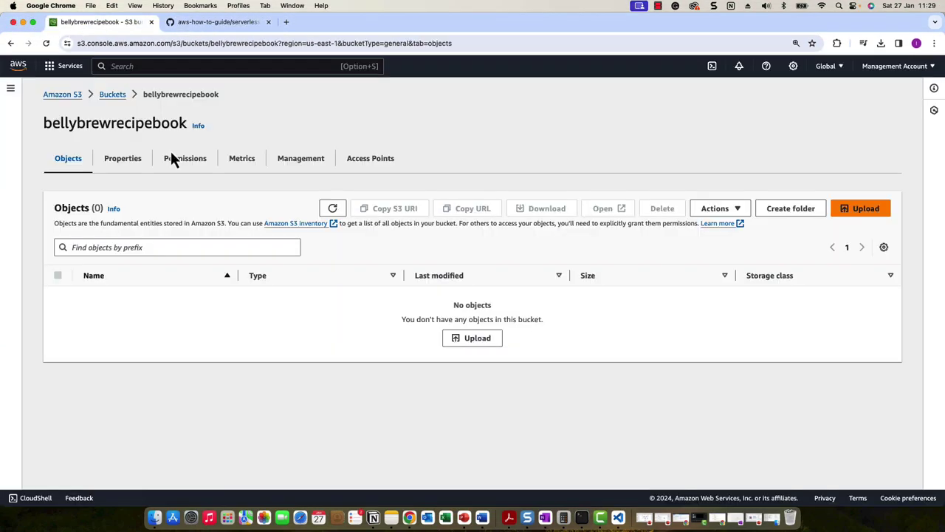
# Switch to Finder and add the inner books folder, located inside the outer books folder, to the bucket's upload list.
pyautogui.click(154, 517)
pyautogui.moveTo(569, 86); pyautogui.dragTo(598, 91)
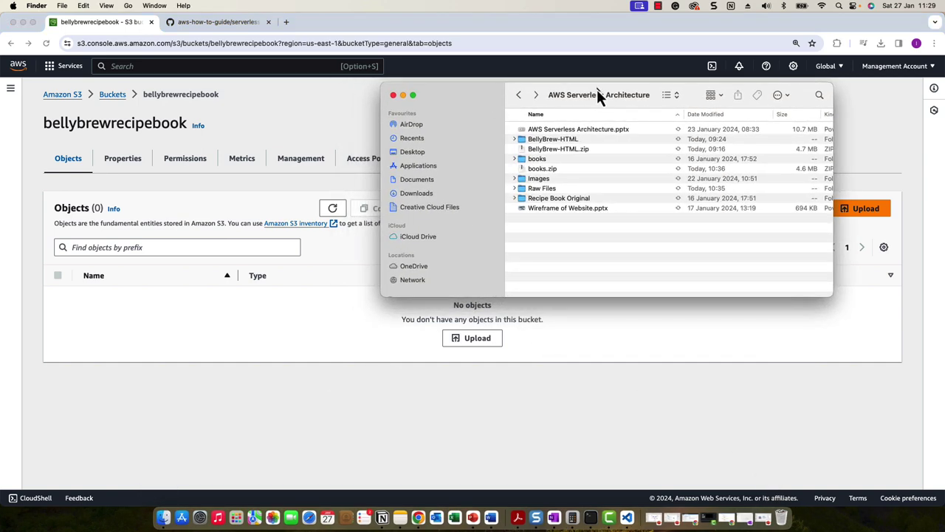
pyautogui.doubleClick(537, 160)
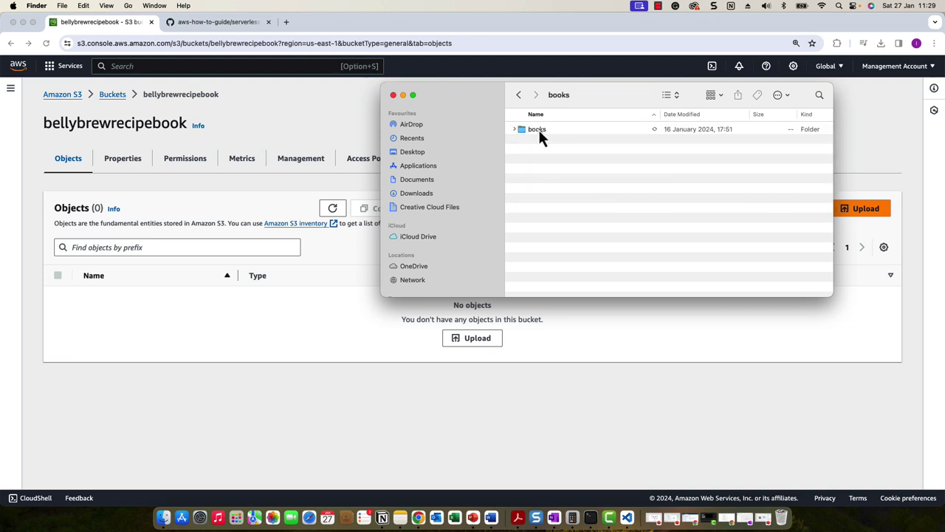
pyautogui.doubleClick(538, 129)
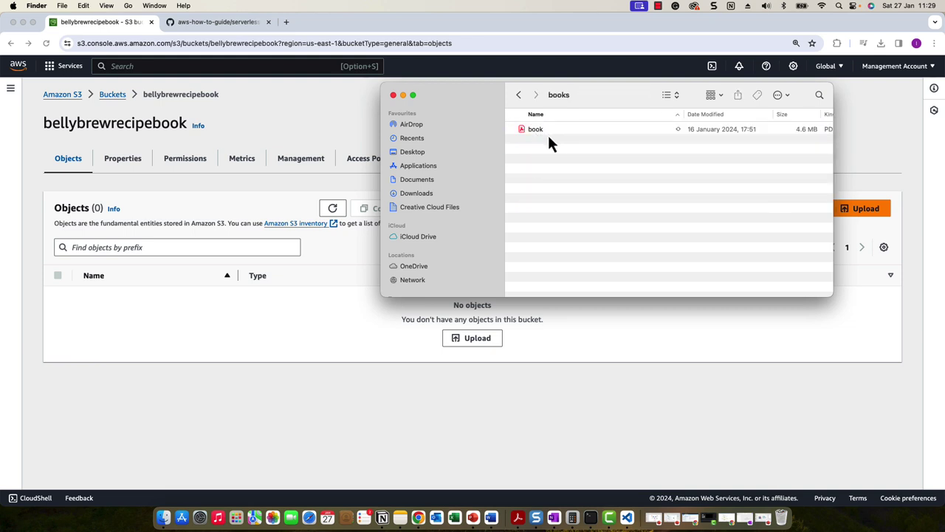
pyautogui.click(520, 95)
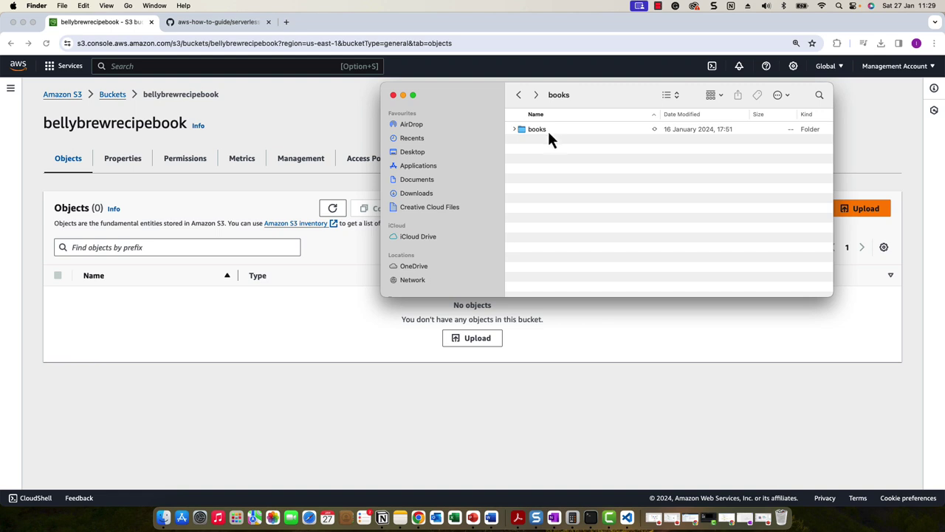
pyautogui.click(547, 129)
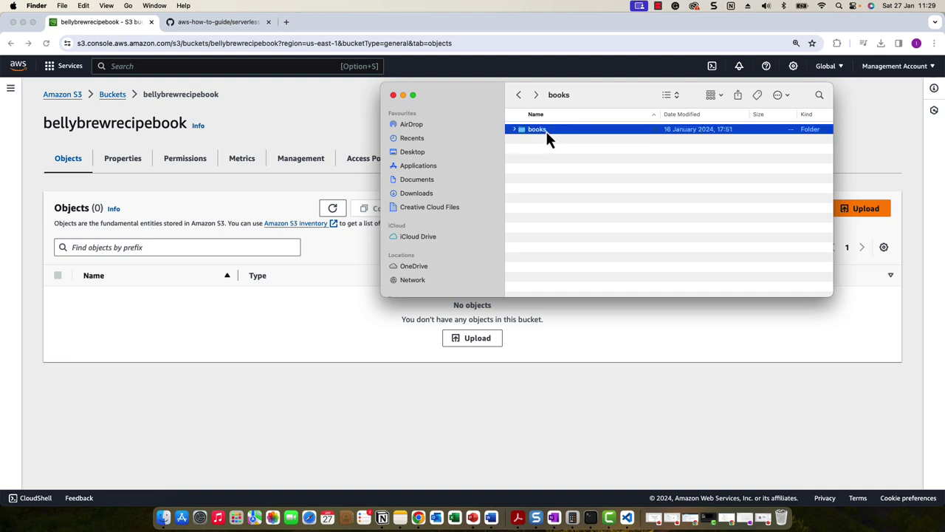
pyautogui.moveTo(546, 131); pyautogui.dragTo(226, 303)
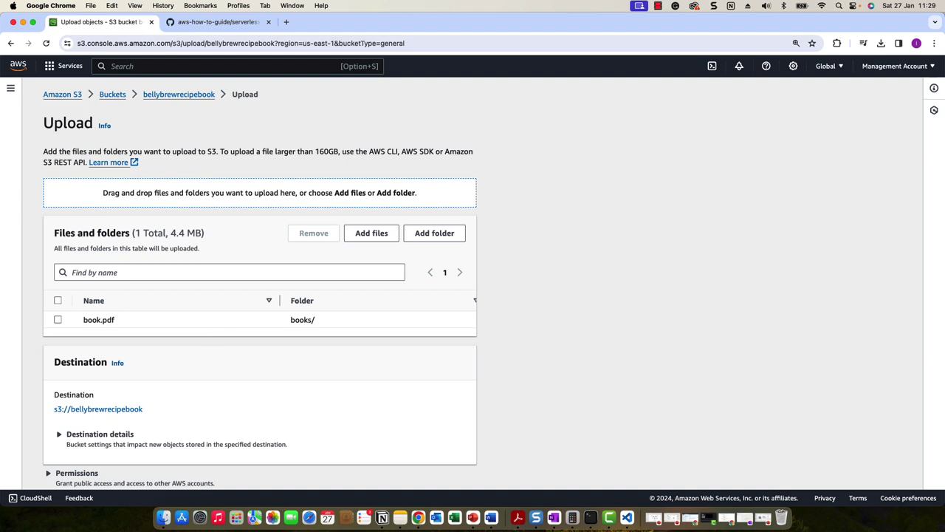
# Upload the books folder to the bucket, close the upload status and open the books/ folder in the bucket.
pyautogui.scroll(-2, 212, 320)
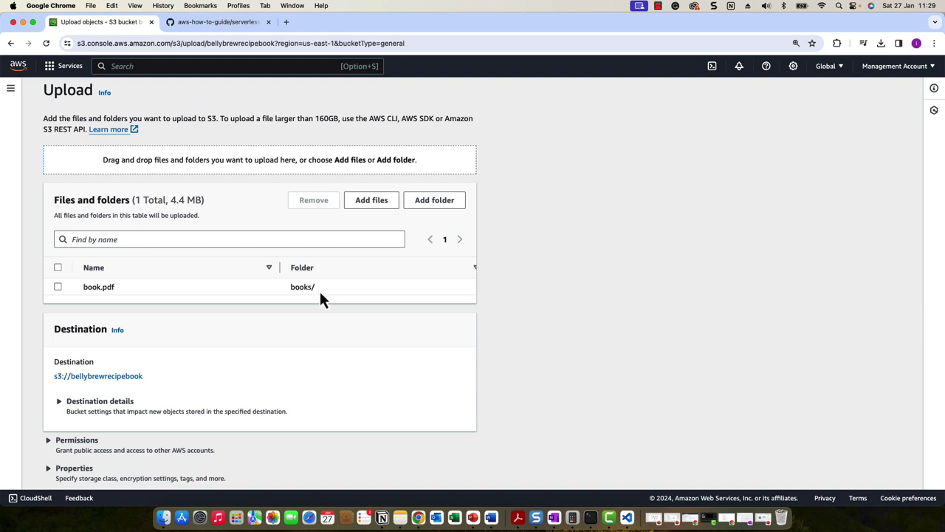
pyautogui.scroll(-2, 339, 301)
pyautogui.click(469, 469)
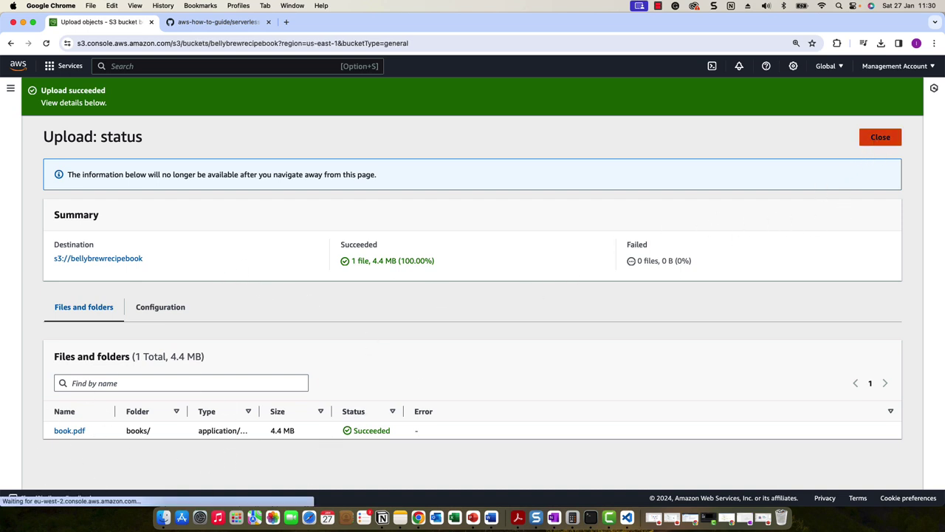
pyautogui.click(876, 144)
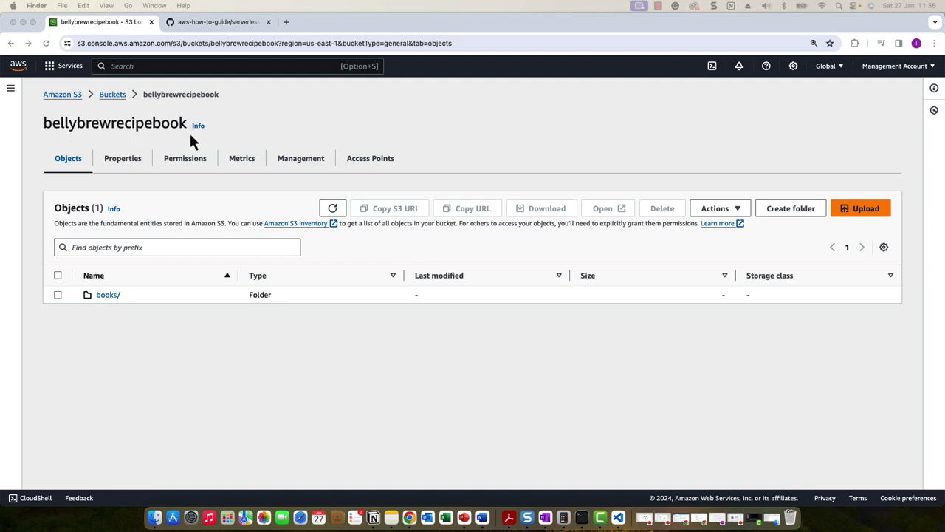
pyautogui.click(109, 296)
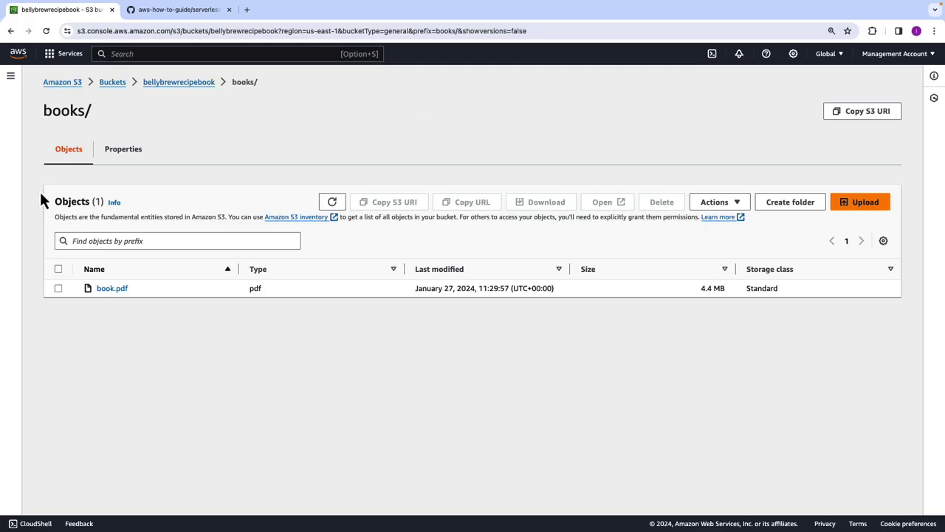
# Search the AWS services for DynamoDB and open it in a new browser tab.
pyautogui.click(122, 53)
pyautogui.write('dyna')
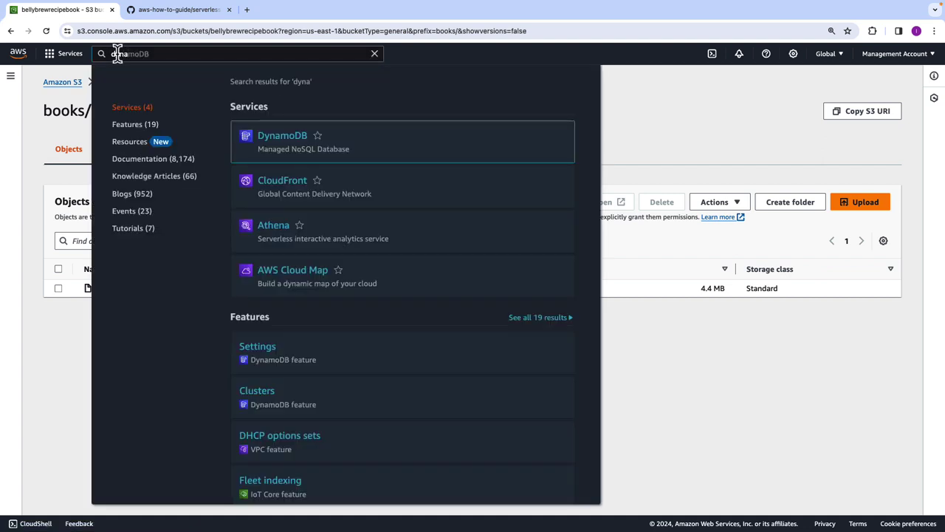
pyautogui.rightClick(299, 137)
pyautogui.click(317, 141)
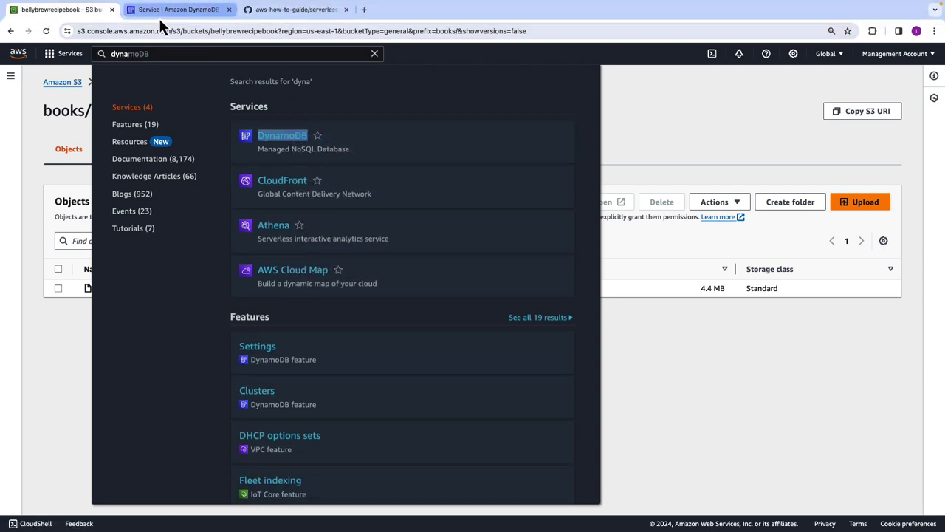
pyautogui.click(160, 13)
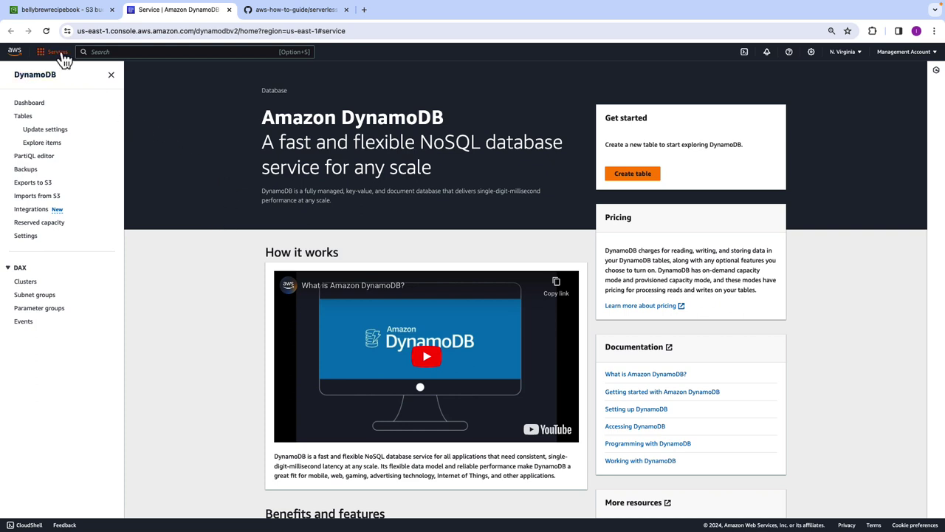
# Start a new DynamoDB table named ProfileTable with the partition key Email of type String.
pyautogui.click(28, 117)
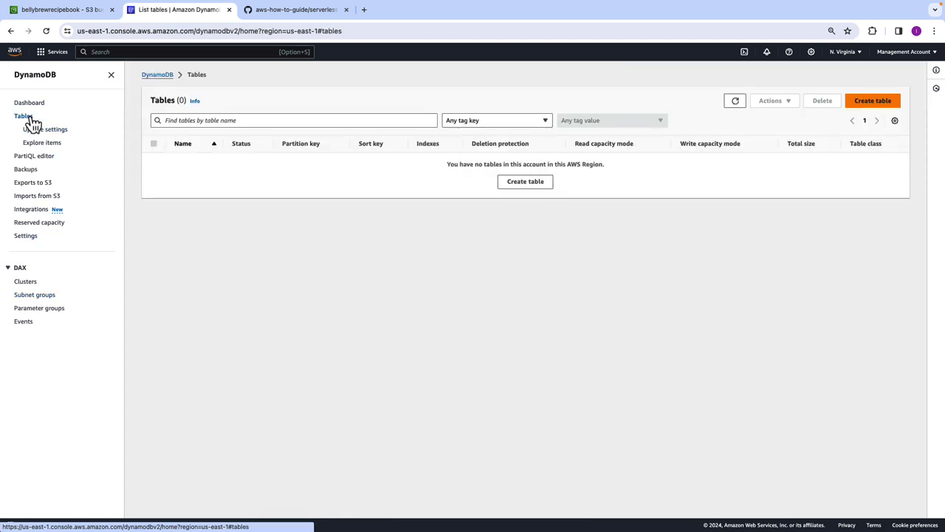
pyautogui.click(508, 183)
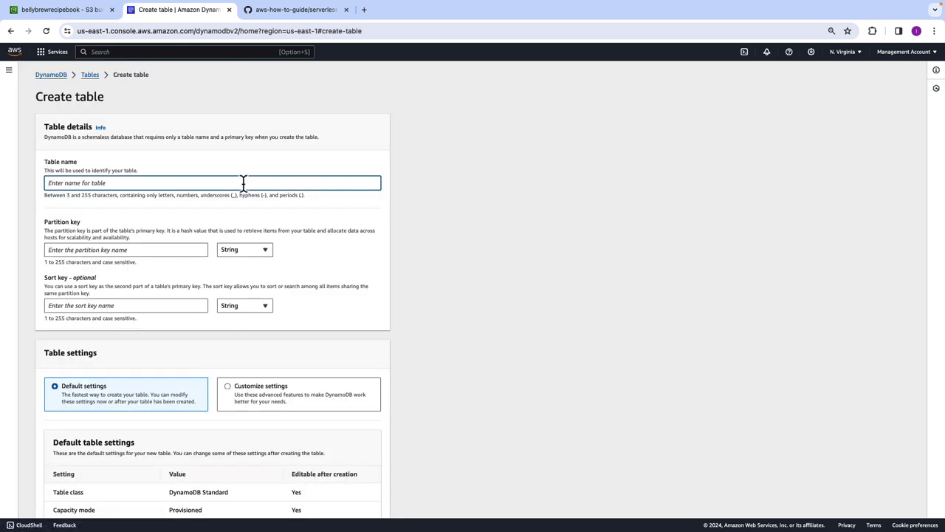
pyautogui.write('ProfileTable')
pyautogui.click(147, 250)
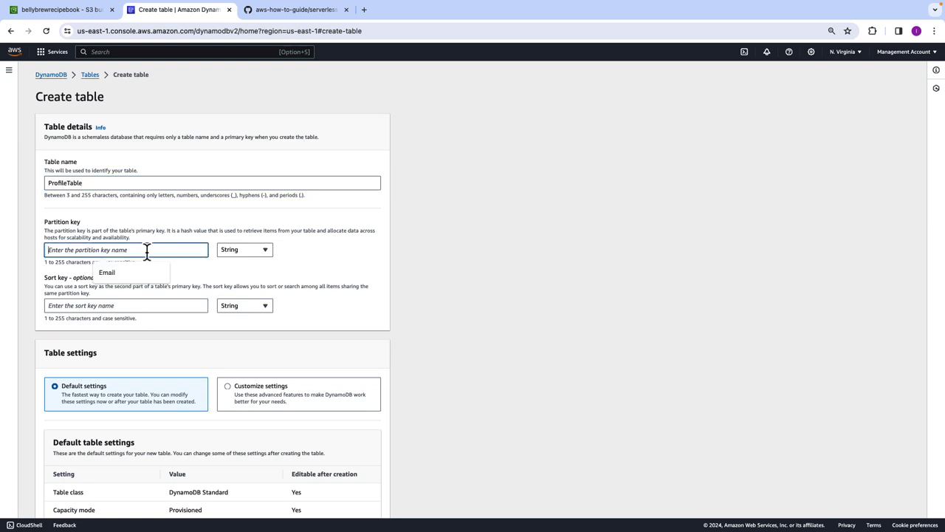
pyautogui.write('Email')
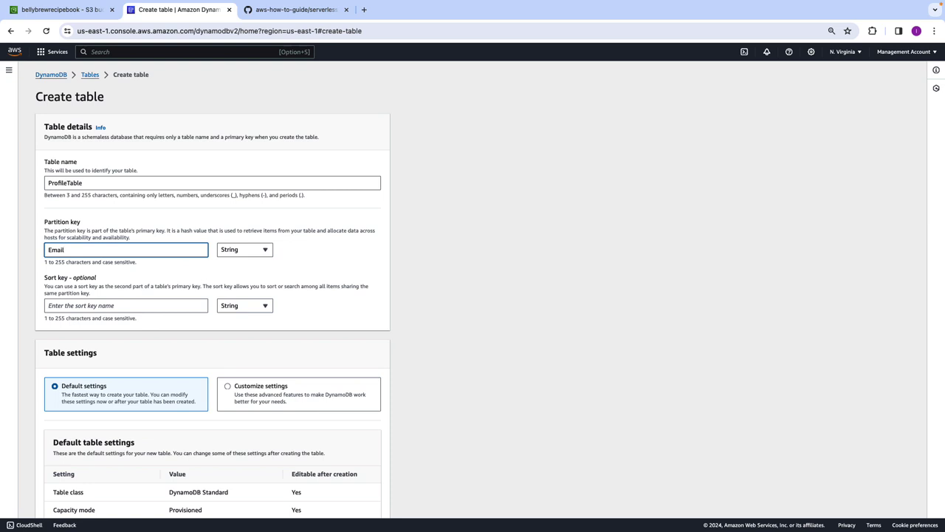
pyautogui.click(251, 259)
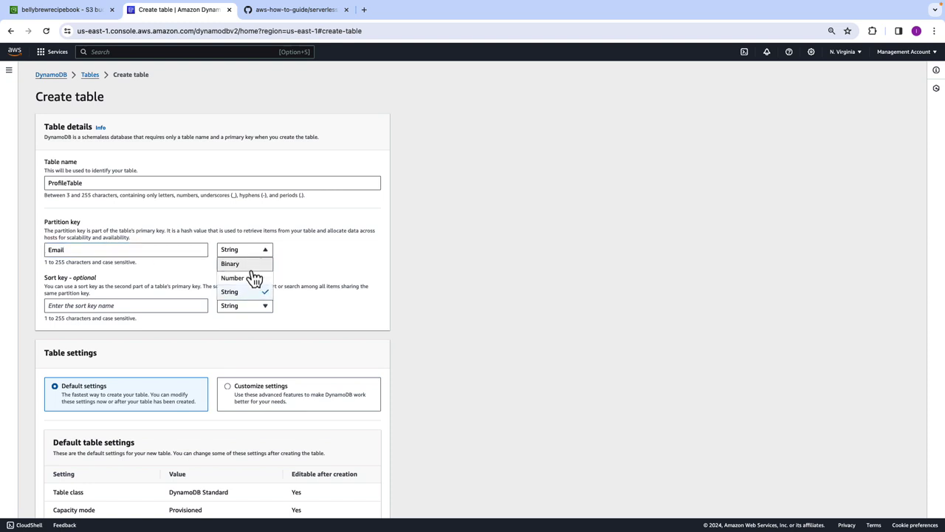
pyautogui.click(333, 266)
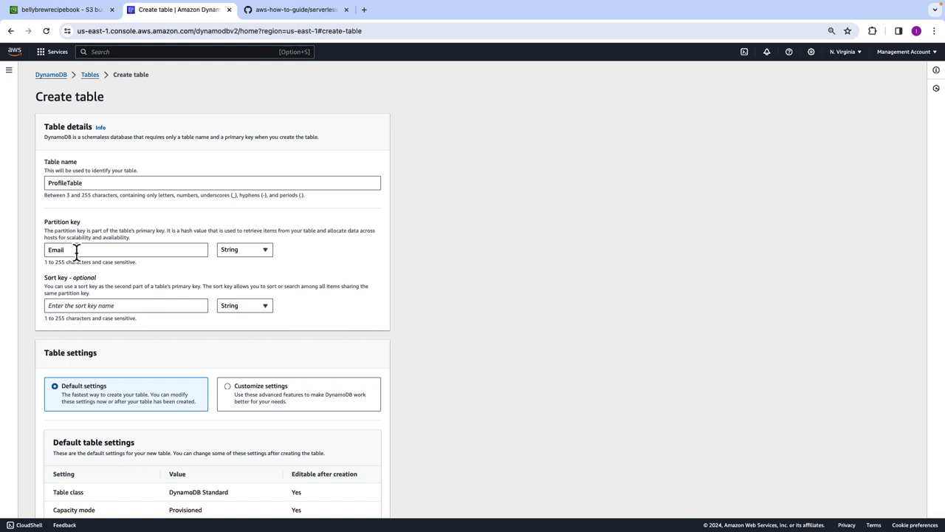
# Examine the default table settings and the customizable table class and read/write capacity options, and return to the default settings.
pyautogui.scroll(-3, 246, 310)
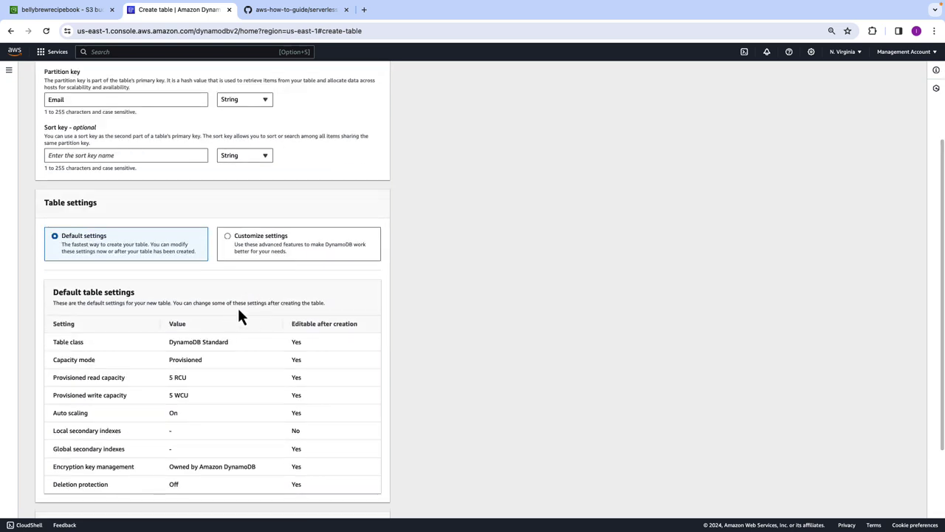
pyautogui.scroll(-1, 198, 316)
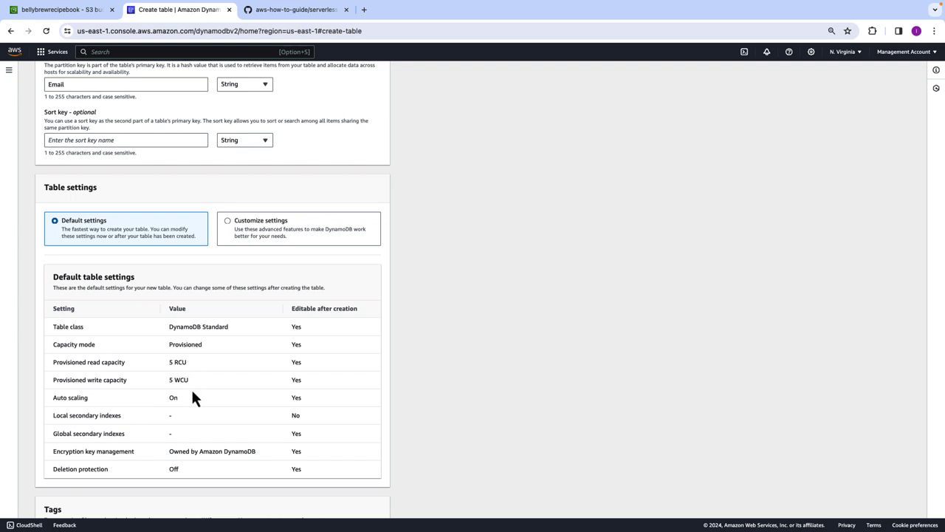
pyautogui.click(253, 230)
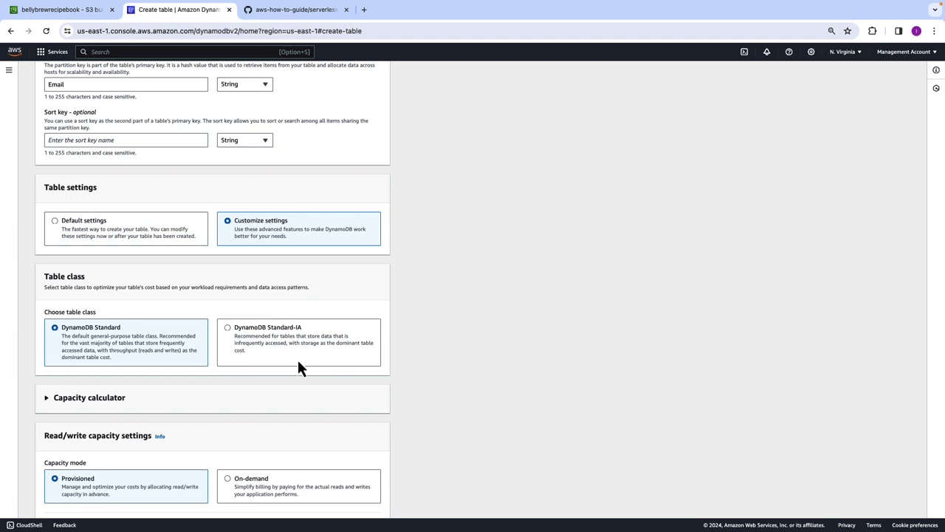
pyautogui.scroll(-3, 297, 366)
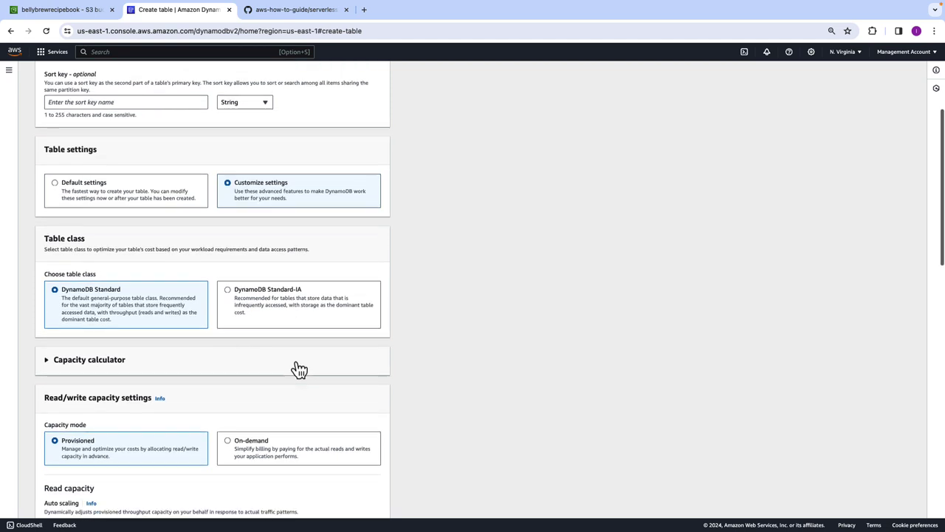
pyautogui.scroll(-1, 195, 384)
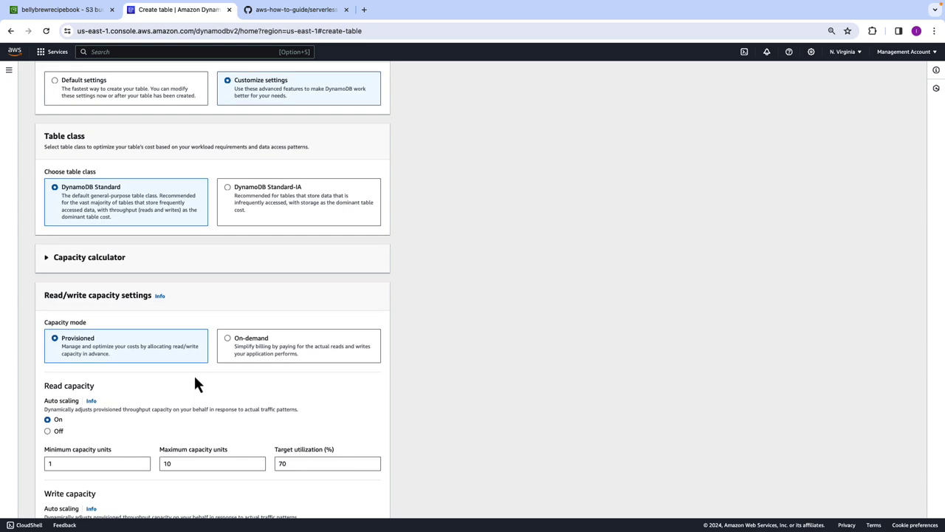
pyautogui.scroll(-1, 194, 373)
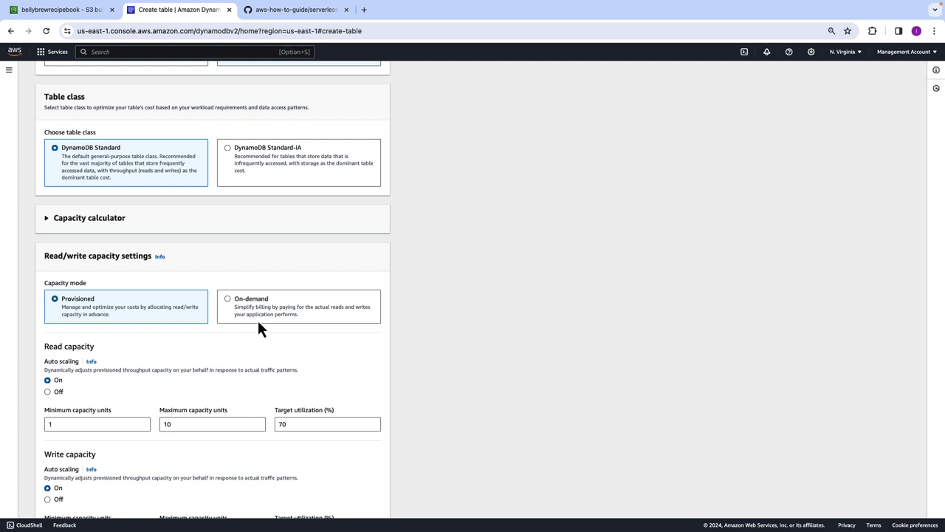
pyautogui.scroll(-1, 258, 323)
pyautogui.scroll(1, 258, 323)
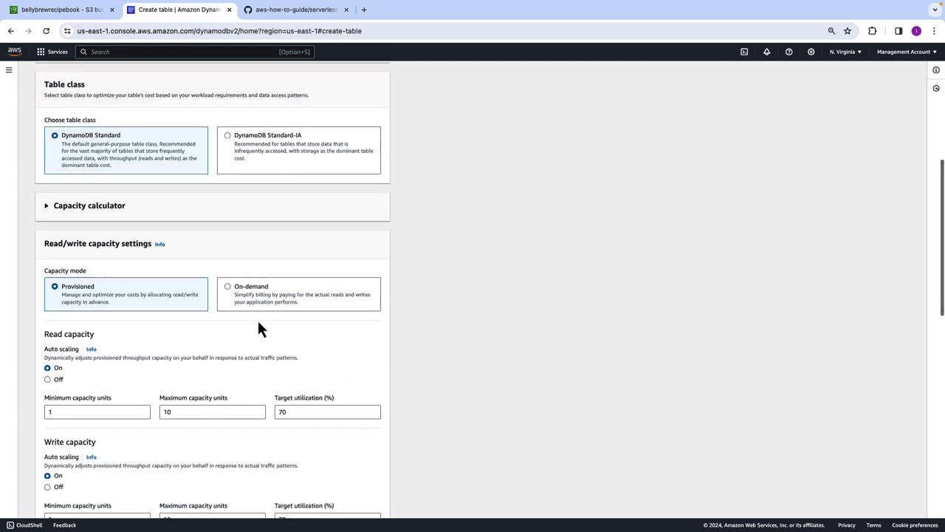
pyautogui.scroll(3, 259, 329)
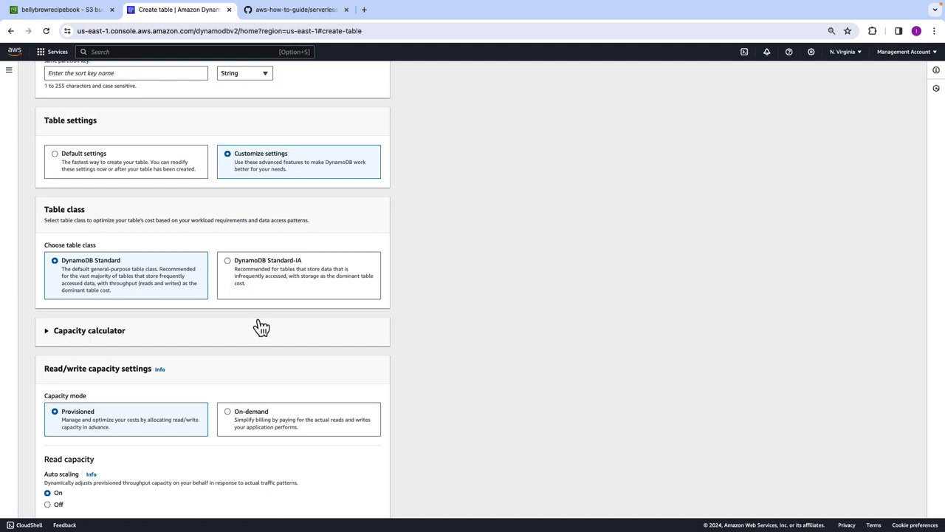
pyautogui.scroll(2, 260, 327)
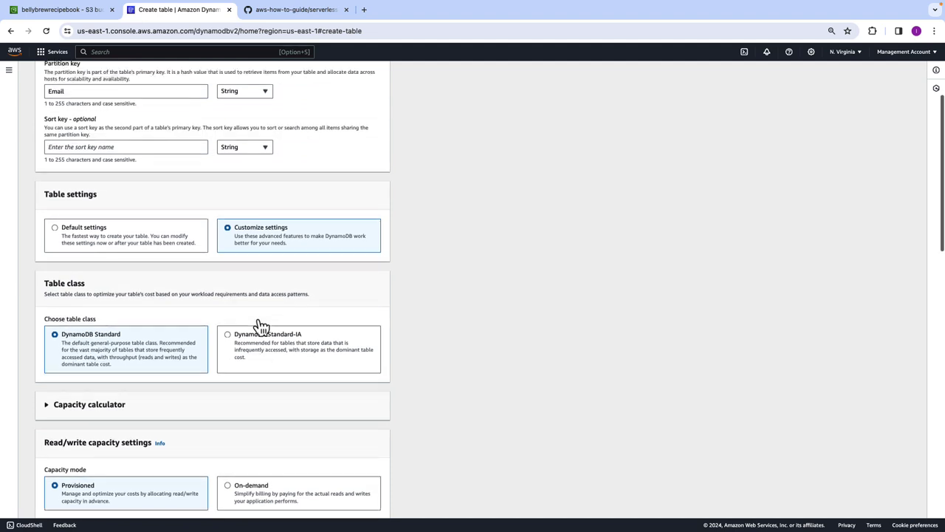
pyautogui.click(96, 232)
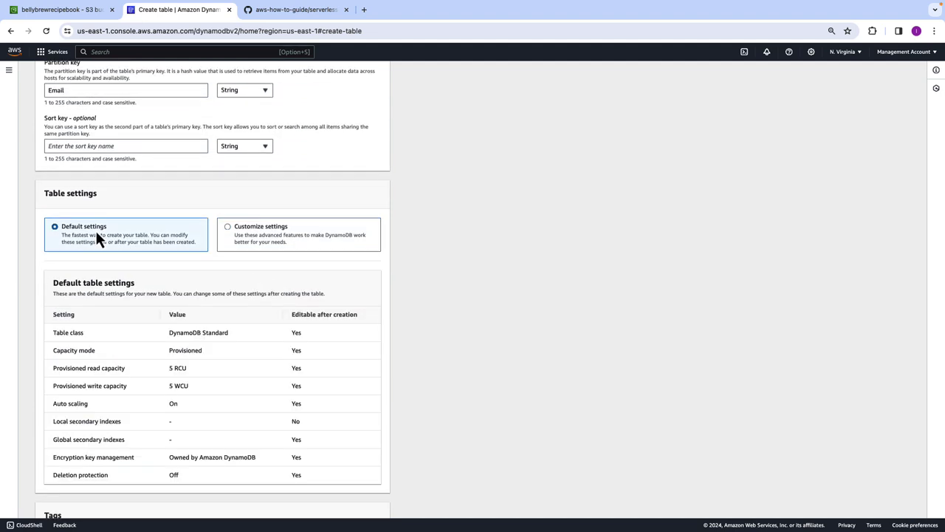
# Create the ProfileTable table with the default settings and refresh the table list.
pyautogui.scroll(-3, 130, 255)
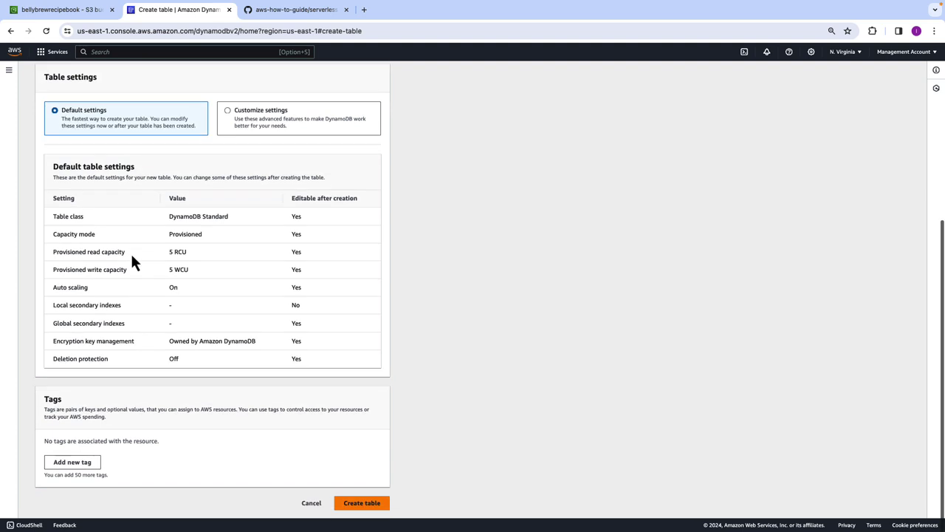
pyautogui.click(378, 502)
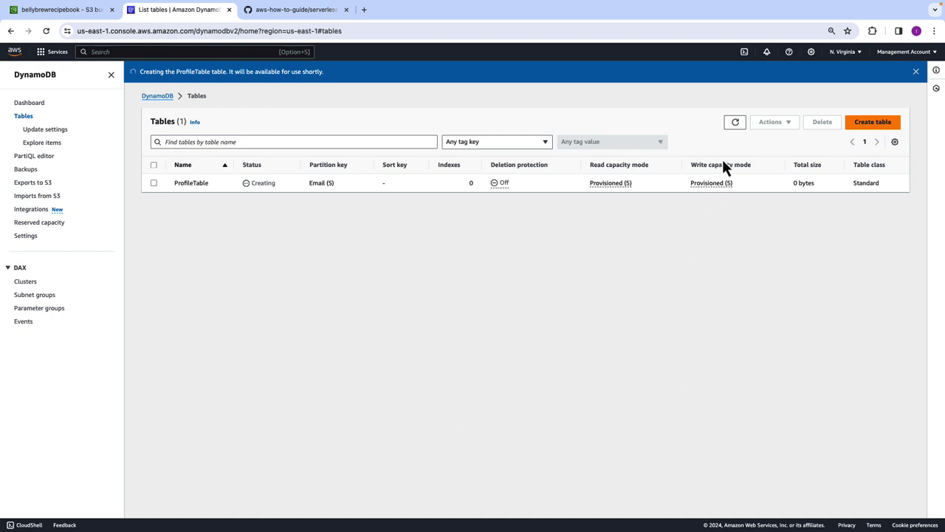
pyautogui.click(734, 127)
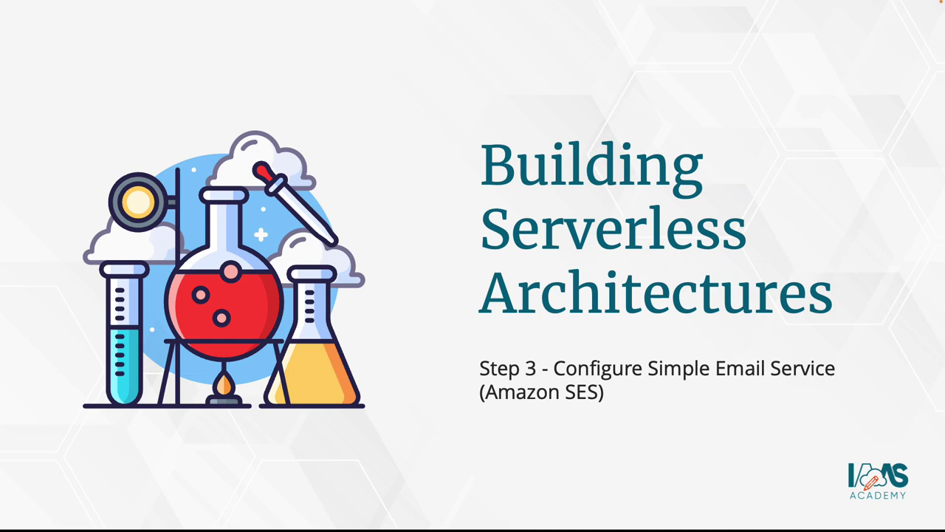
pyautogui.press('Right')
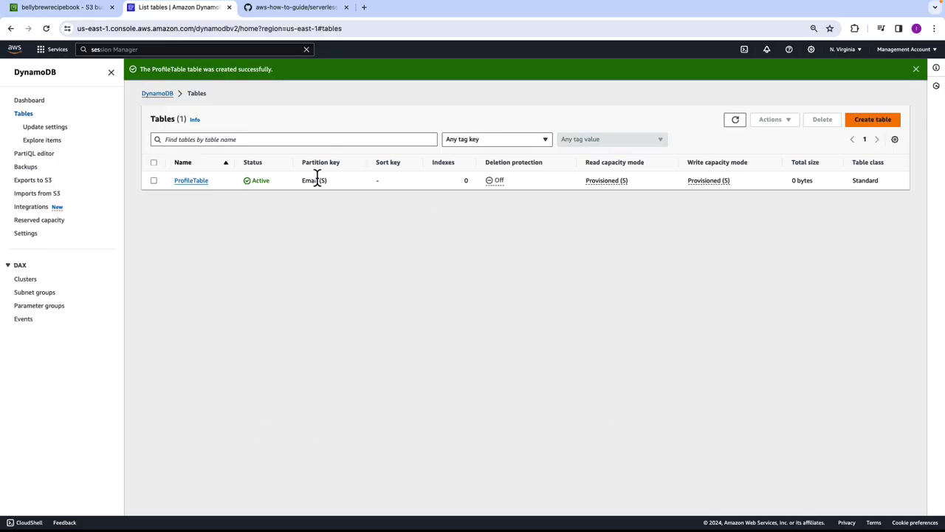
# Search the AWS services for ses and open Amazon Simple Email Service in a new browser tab.
pyautogui.click(164, 50)
pyautogui.click(165, 49)
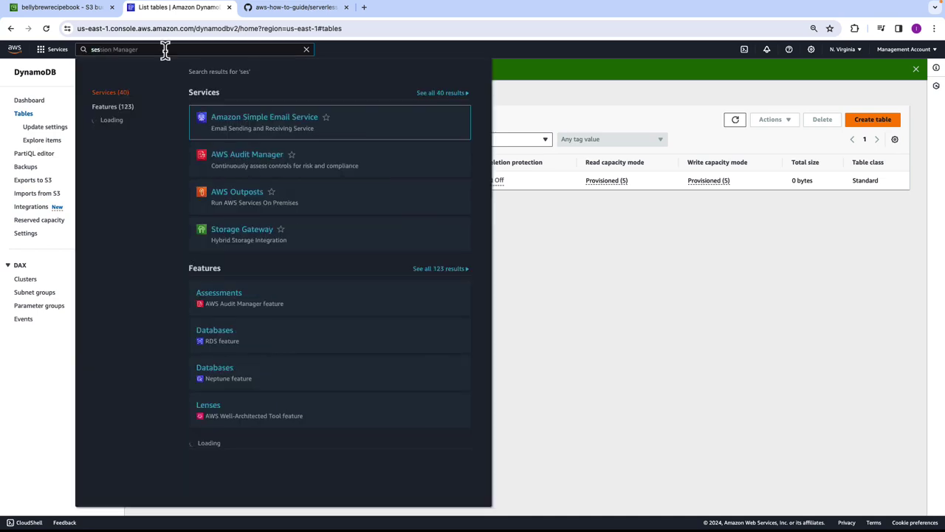
pyautogui.rightClick(231, 125)
pyautogui.click(237, 122)
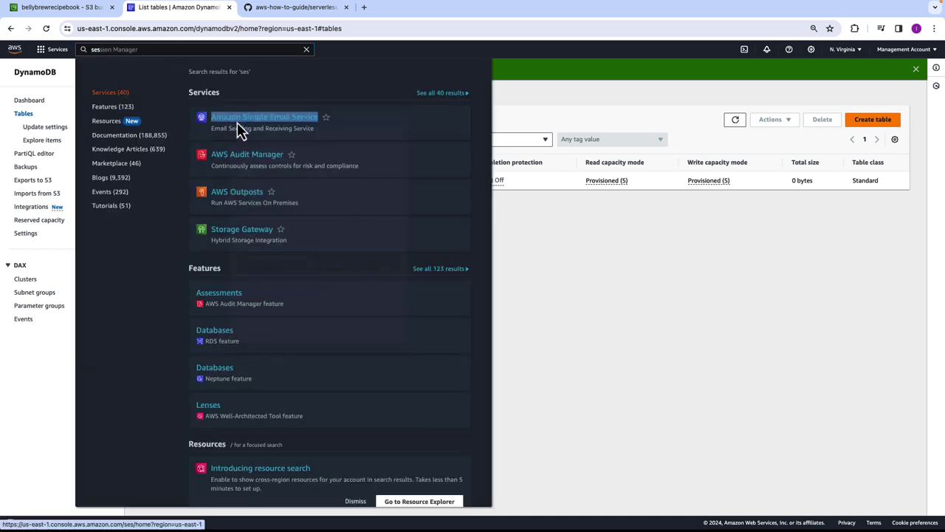
pyautogui.click(287, 14)
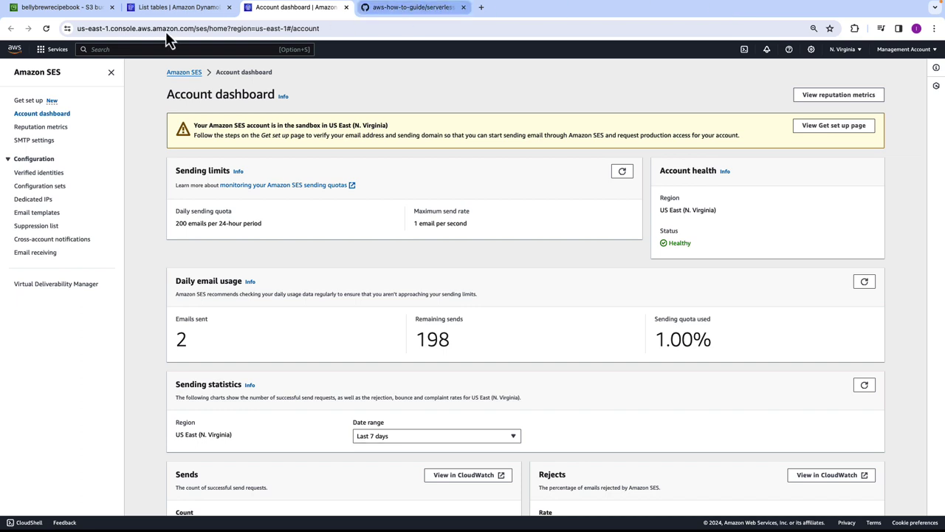
# Create a verified identity of type Email address in Amazon SES, entering the sender's email address.
pyautogui.click(35, 176)
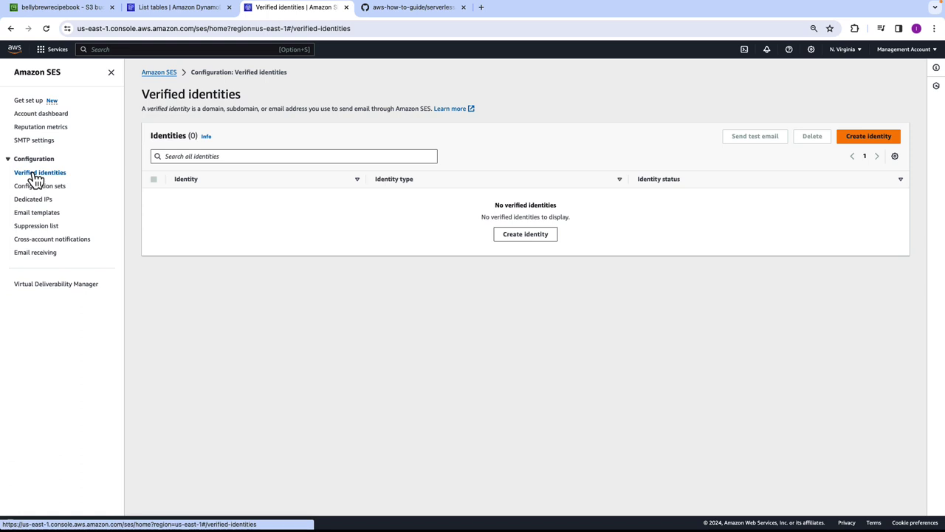
pyautogui.click(541, 235)
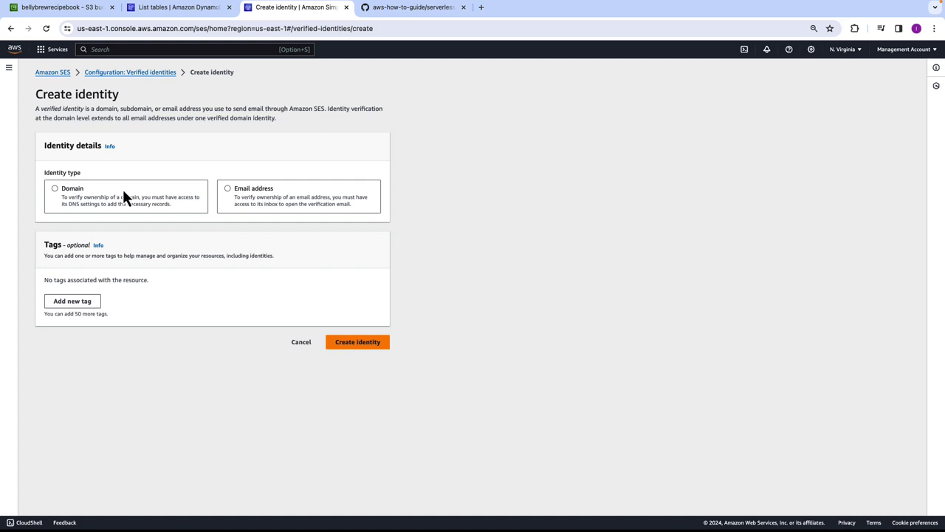
pyautogui.click(230, 191)
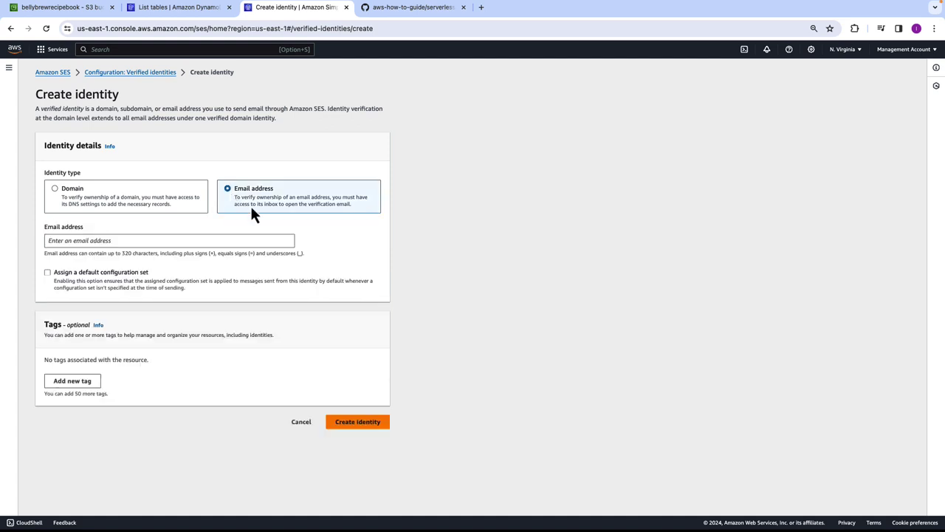
pyautogui.click(116, 240)
pyautogui.write('ry')
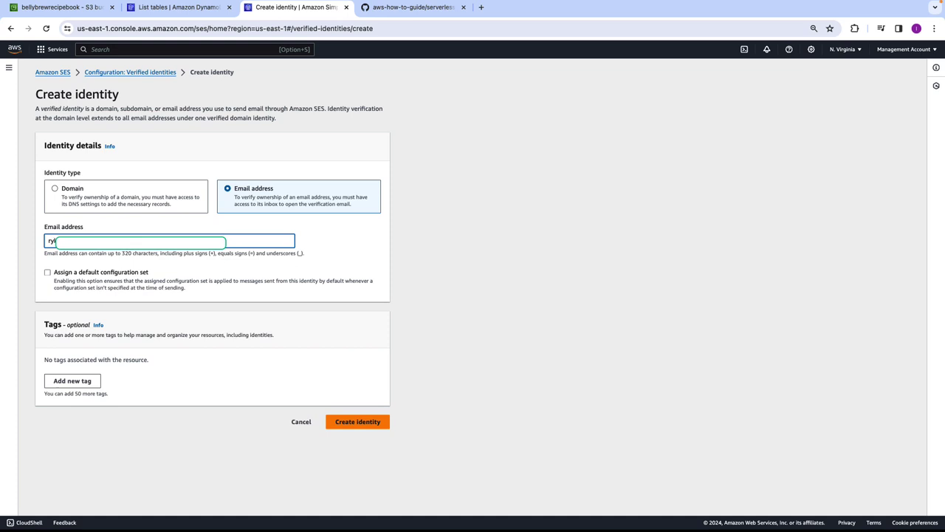
pyautogui.click(350, 428)
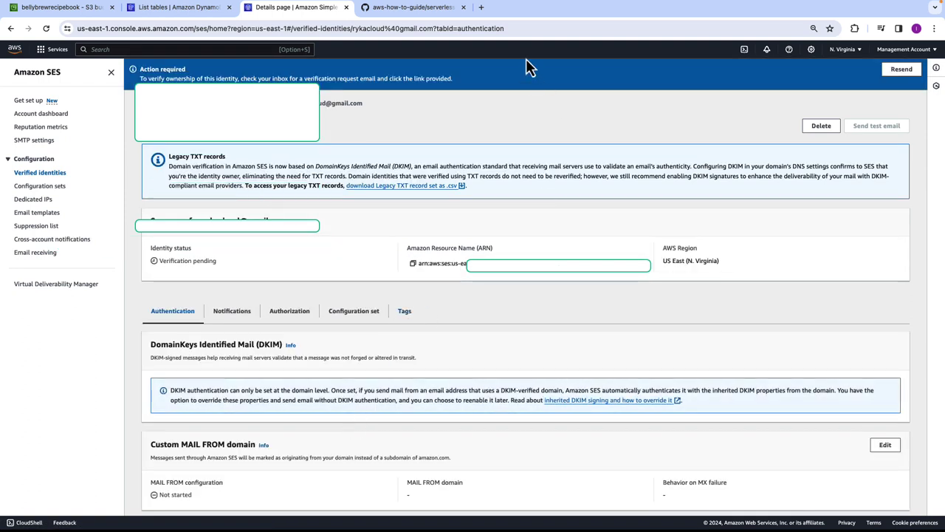
# Verify the email address through the link in the AWS verification request in Gmail, and return to the SES verified identities.
pyautogui.click(480, 8)
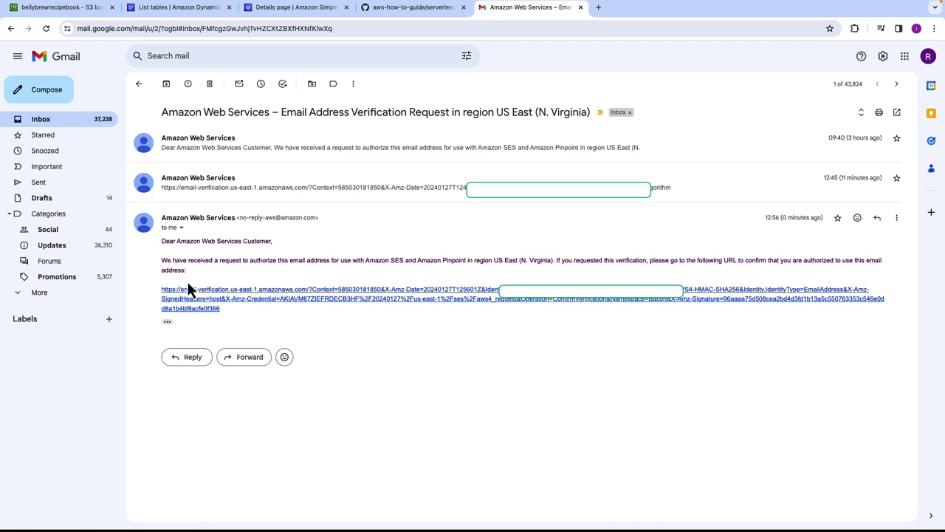
pyautogui.moveTo(184, 261); pyautogui.dragTo(332, 261)
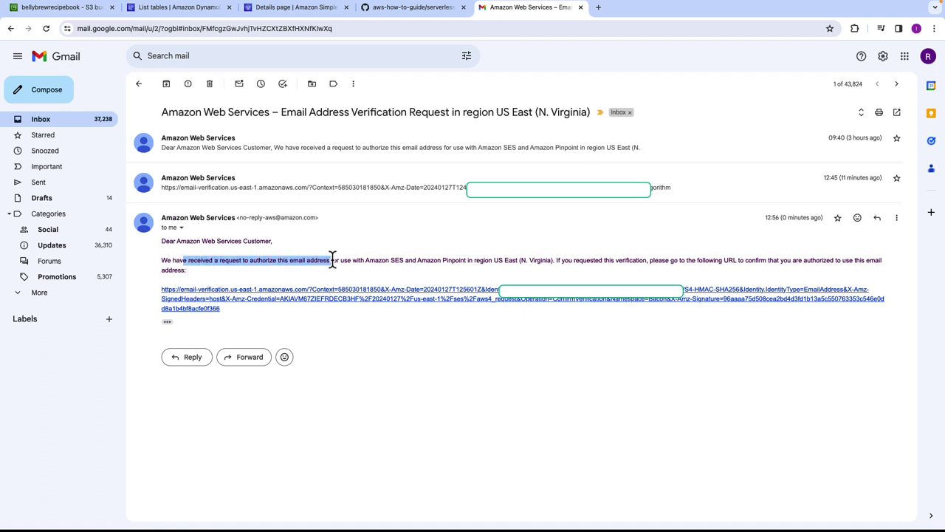
pyautogui.click(505, 299)
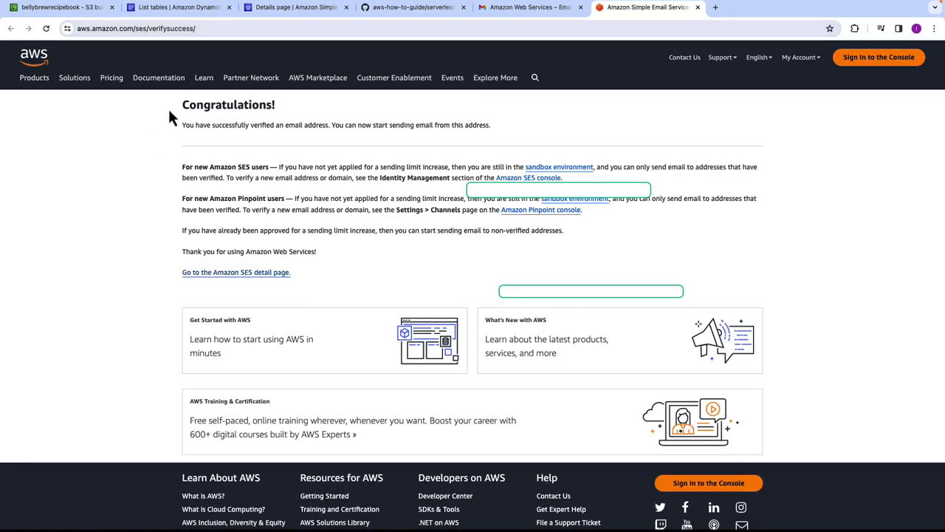
pyautogui.moveTo(188, 105); pyautogui.dragTo(290, 118)
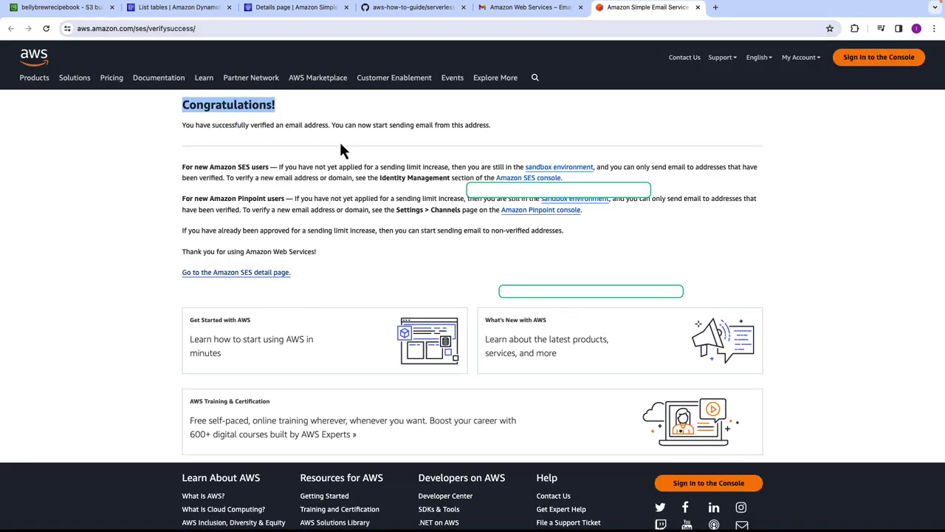
pyautogui.click(290, 15)
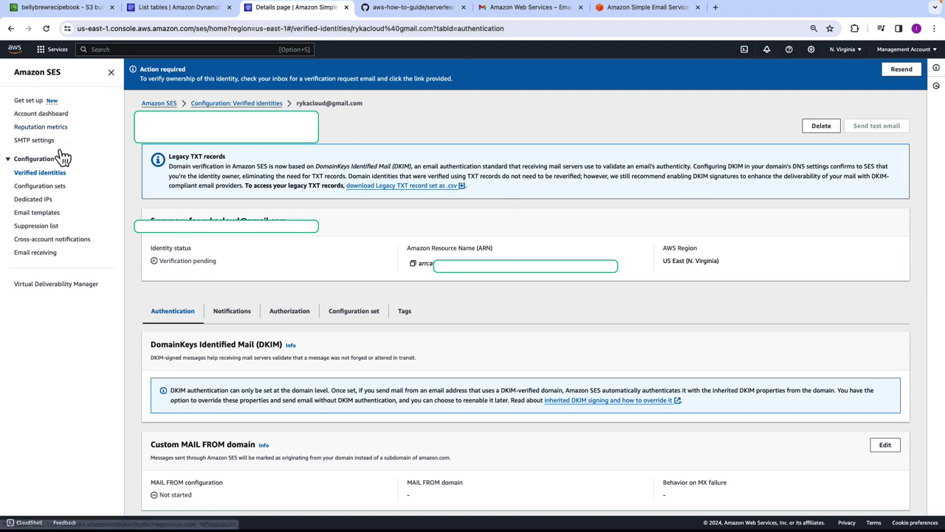
pyautogui.click(50, 172)
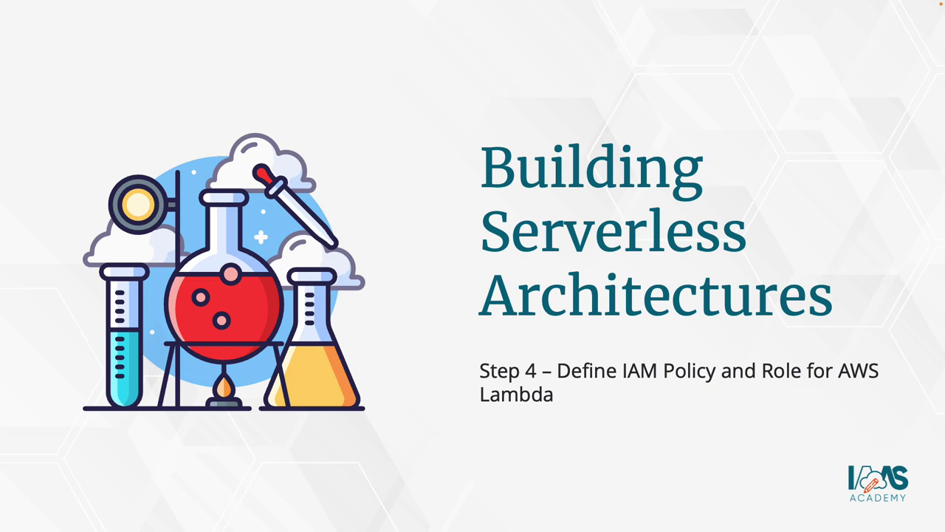
pyautogui.press('Right')
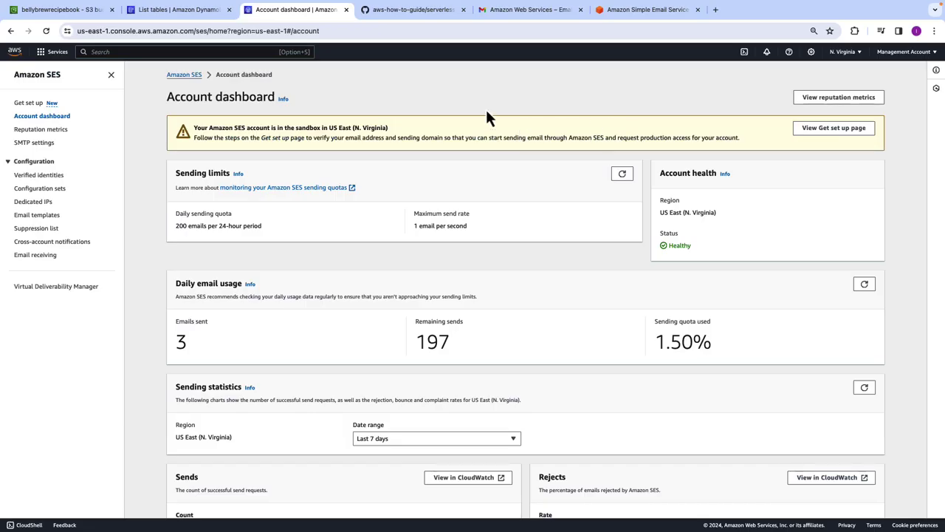
# Search the AWS services for iam, open IAM in a new browser tab and go to its policies.
pyautogui.click(237, 52)
pyautogui.write('iam')
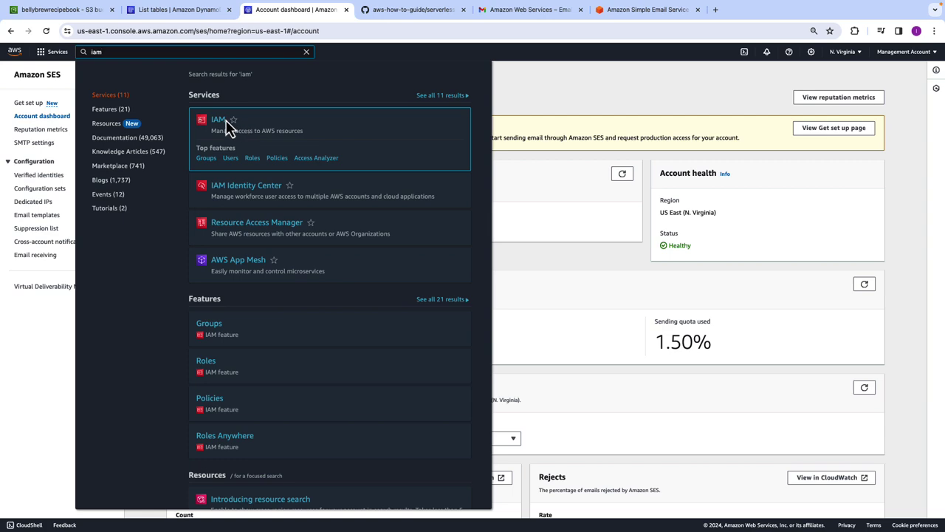
pyautogui.rightClick(225, 120)
pyautogui.click(220, 122)
pyautogui.rightClick(220, 123)
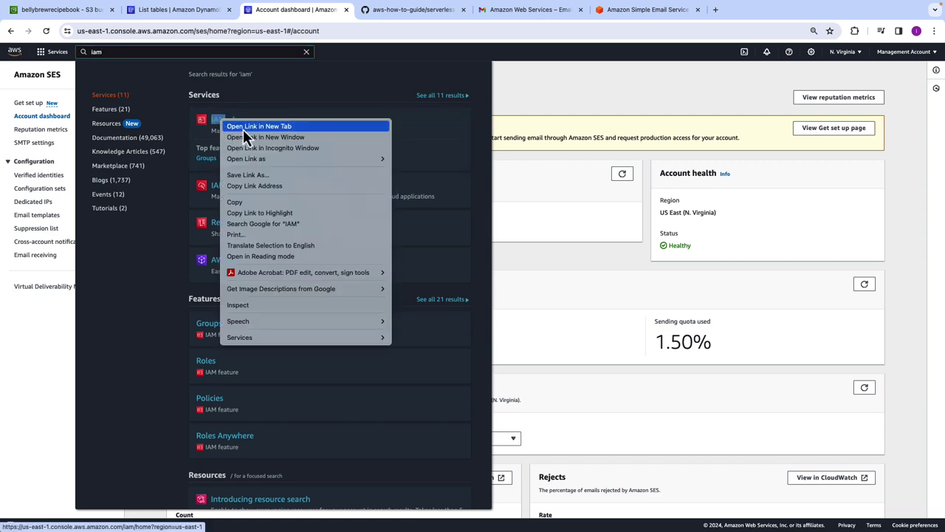
pyautogui.click(243, 127)
pyautogui.click(403, 11)
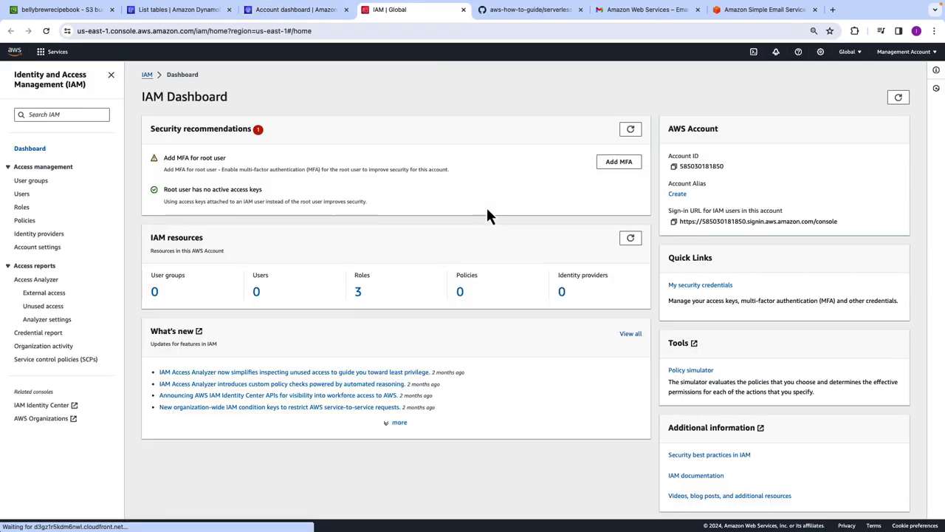
pyautogui.click(30, 225)
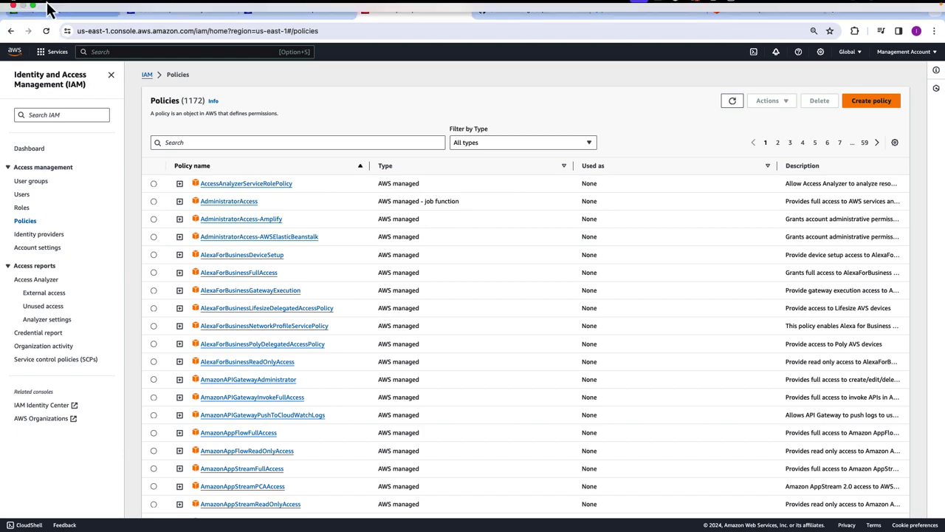
# Exit the browser's full-screen view and switch to Visual Studio Code with the IAM policy JSON, placing its window over the browser.
pyautogui.click(32, 19)
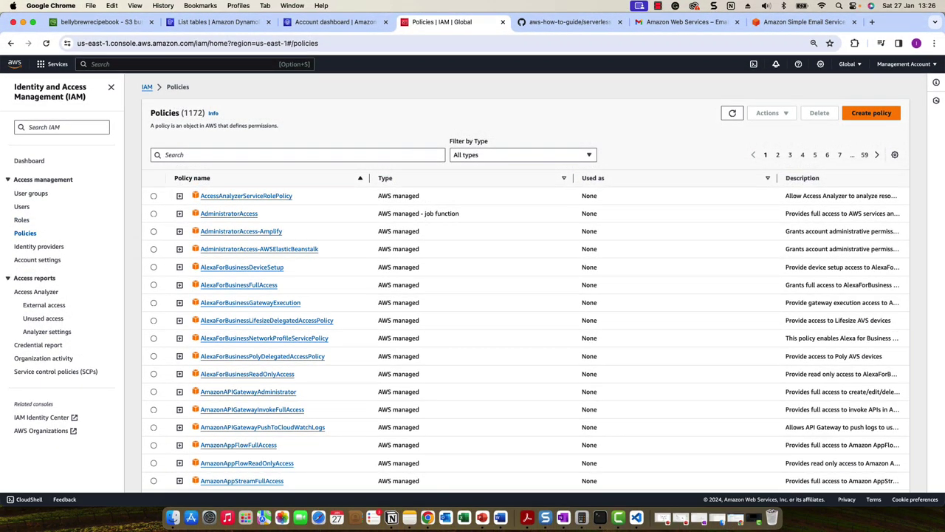
pyautogui.press('super+Tab')
pyautogui.moveTo(389, 29); pyautogui.dragTo(709, 79)
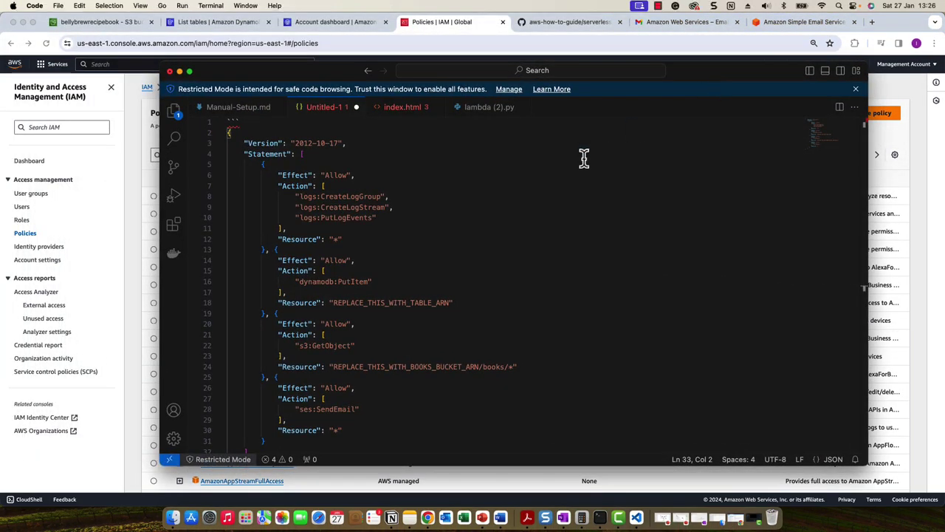
# Examine the policy JSON's dynamodb:PutItem, s3:GetObject and ses:SendEmail actions and its table and books bucket ARN placeholders.
pyautogui.scroll(-1, 432, 203)
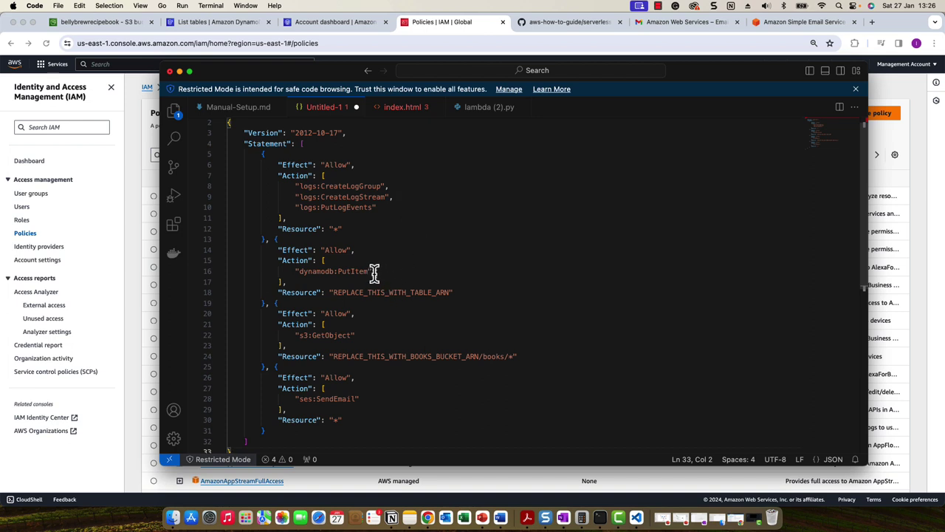
pyautogui.moveTo(373, 273); pyautogui.dragTo(281, 271)
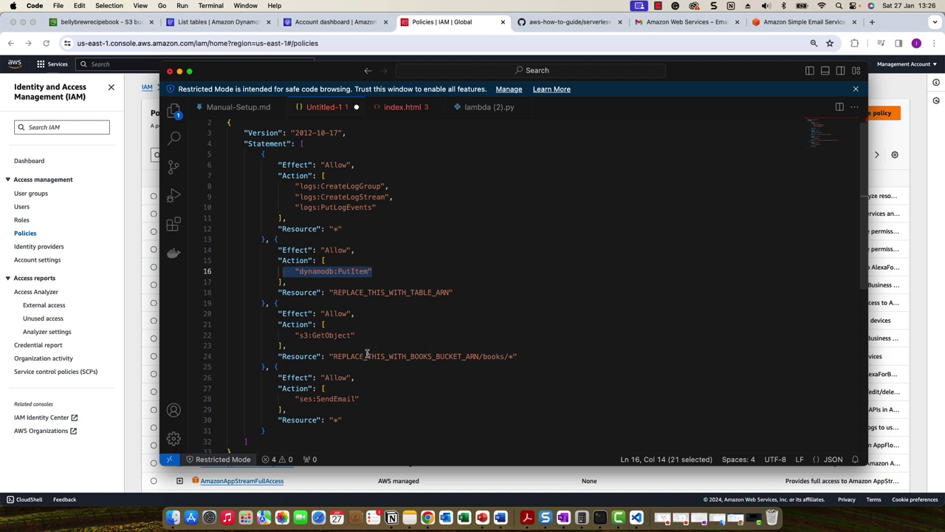
pyautogui.click(358, 335)
pyautogui.moveTo(359, 334); pyautogui.dragTo(302, 336)
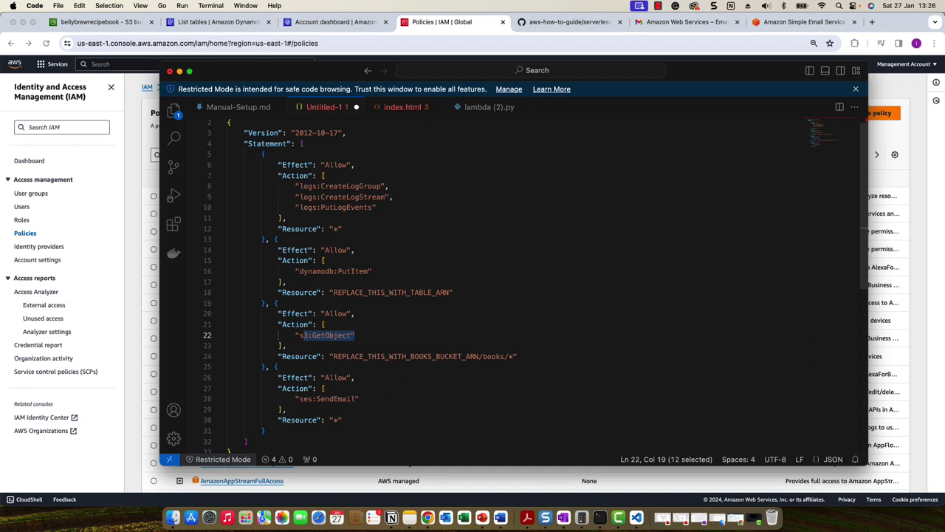
pyautogui.click(363, 399)
pyautogui.moveTo(363, 399); pyautogui.dragTo(306, 399)
pyautogui.moveTo(306, 399); pyautogui.dragTo(295, 397)
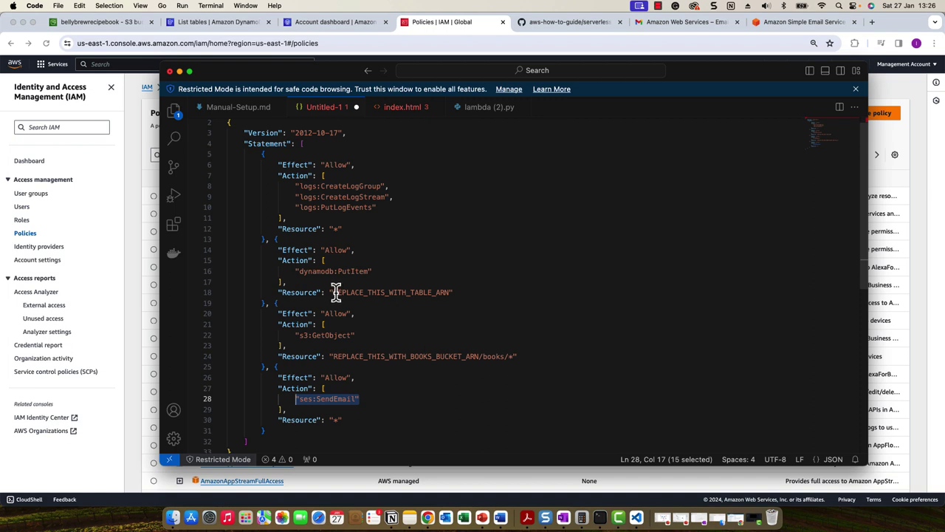
pyautogui.moveTo(336, 292); pyautogui.dragTo(437, 292)
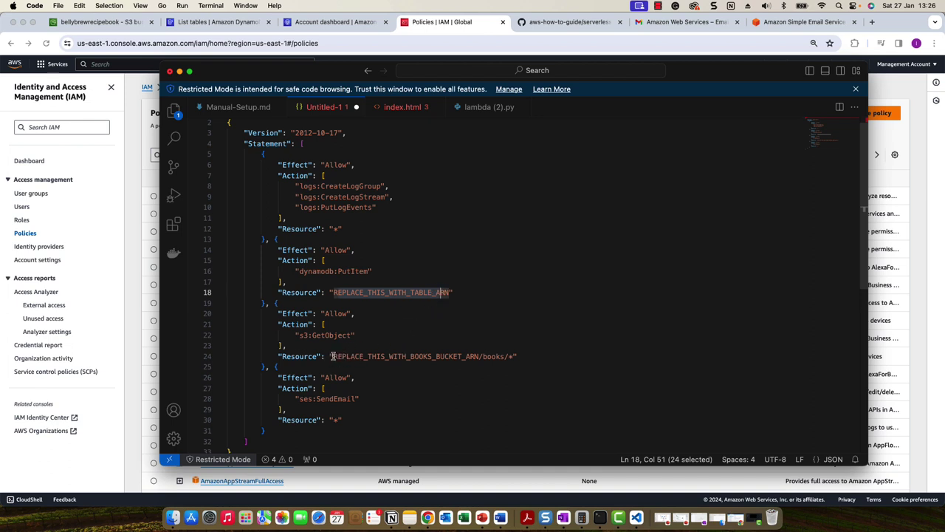
pyautogui.moveTo(333, 355); pyautogui.dragTo(484, 356)
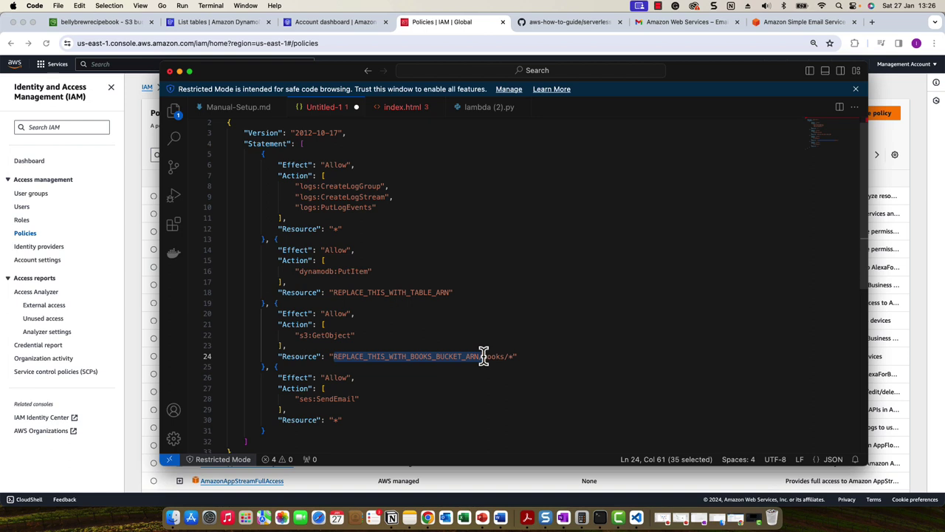
pyautogui.scroll(-1, 318, 384)
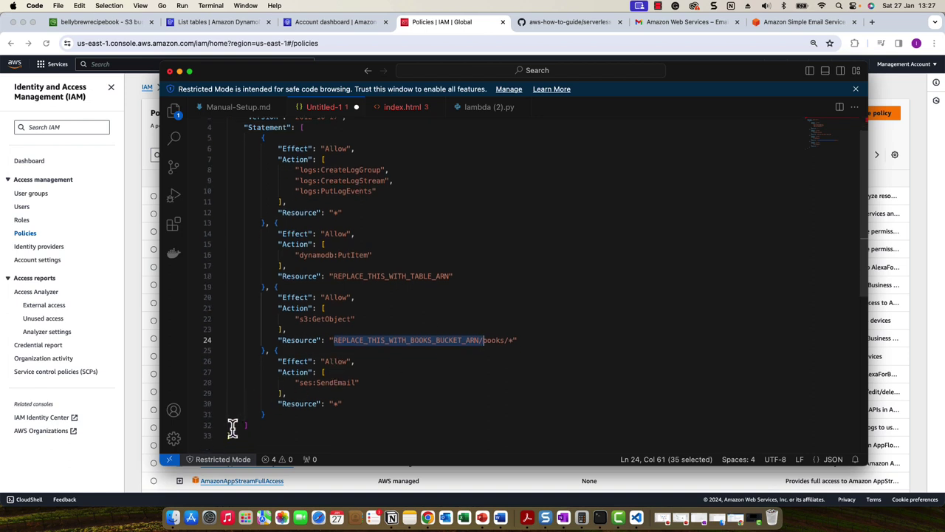
# Copy the whole policy JSON object, from its opening to its closing brace, and minimise the editor window to return to IAM.
pyautogui.moveTo(234, 438); pyautogui.dragTo(222, 141)
pyautogui.press('super+c')
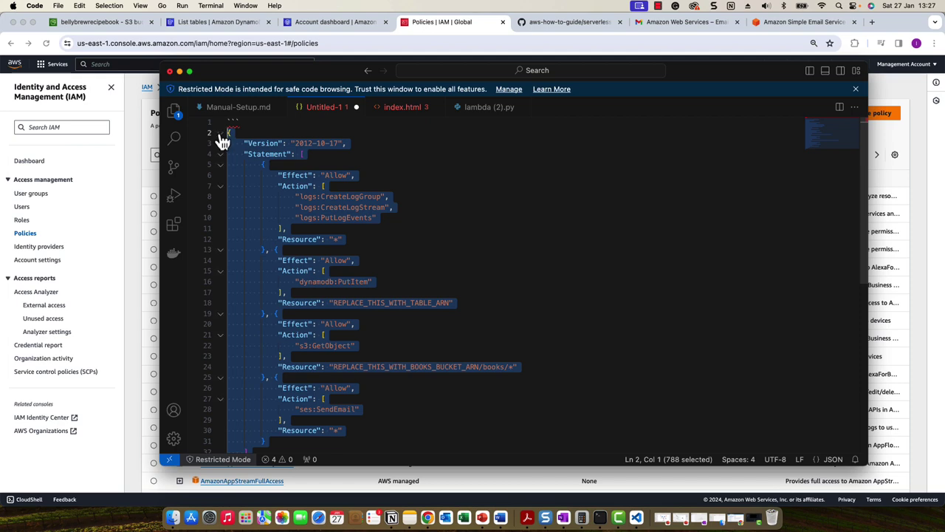
pyautogui.click(179, 72)
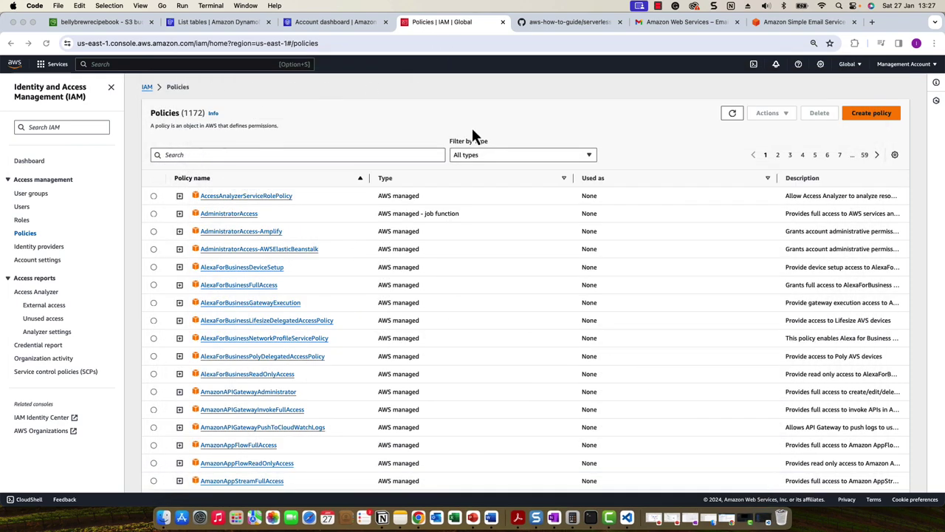
# Start creating an IAM policy, replace the default JSON with the copied policy, and make the browser full screen.
pyautogui.click(871, 118)
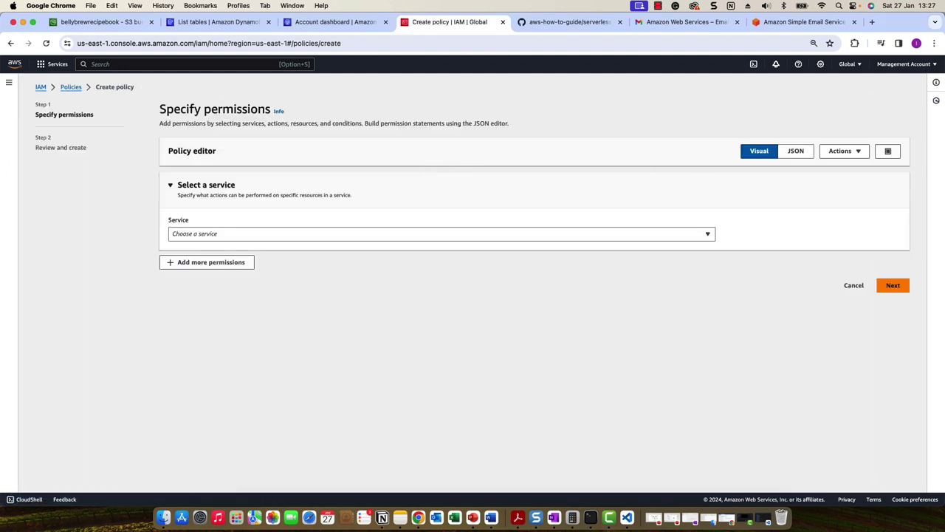
pyautogui.click(795, 151)
pyautogui.click(200, 271)
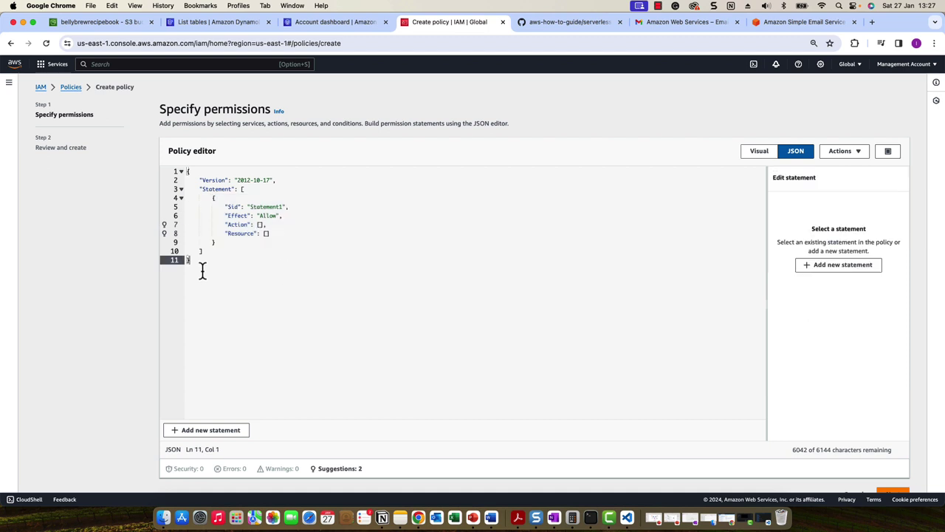
pyautogui.moveTo(200, 270); pyautogui.dragTo(187, 168)
pyautogui.press('super+v')
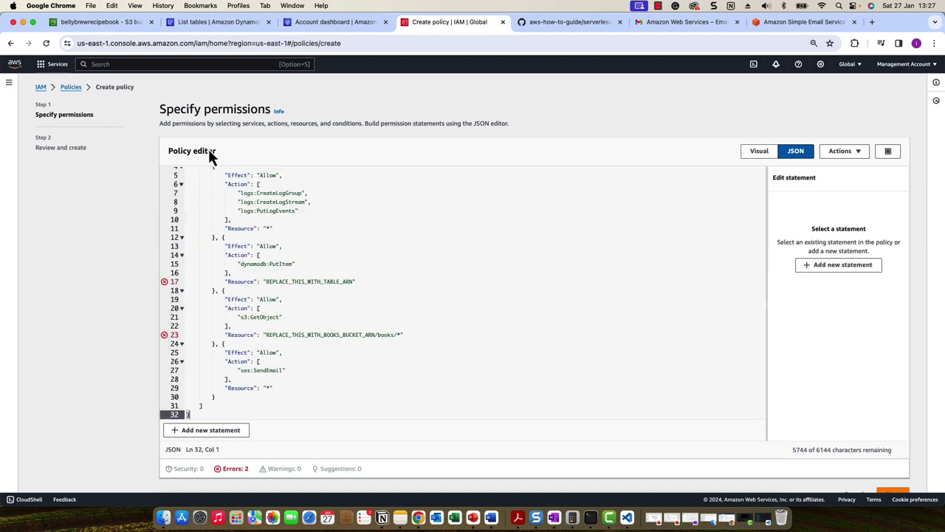
pyautogui.click(32, 22)
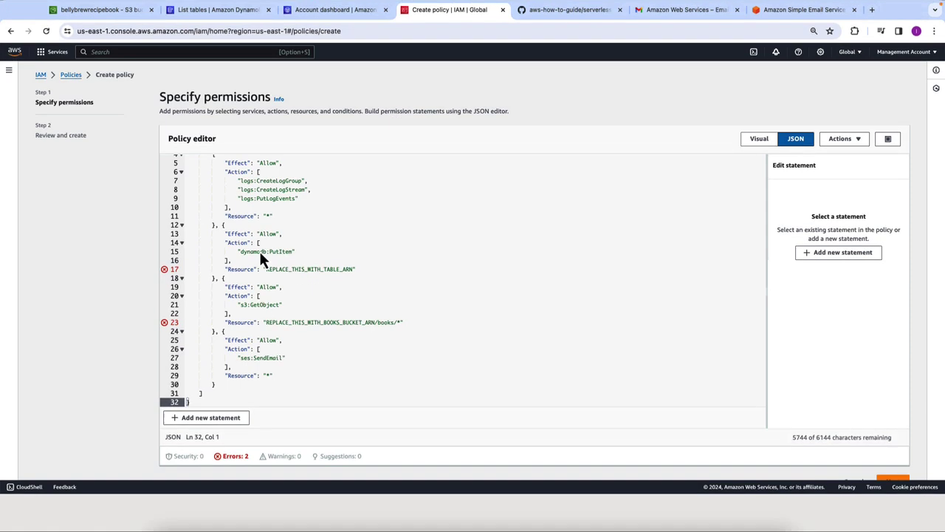
pyautogui.scroll(3, 404, 296)
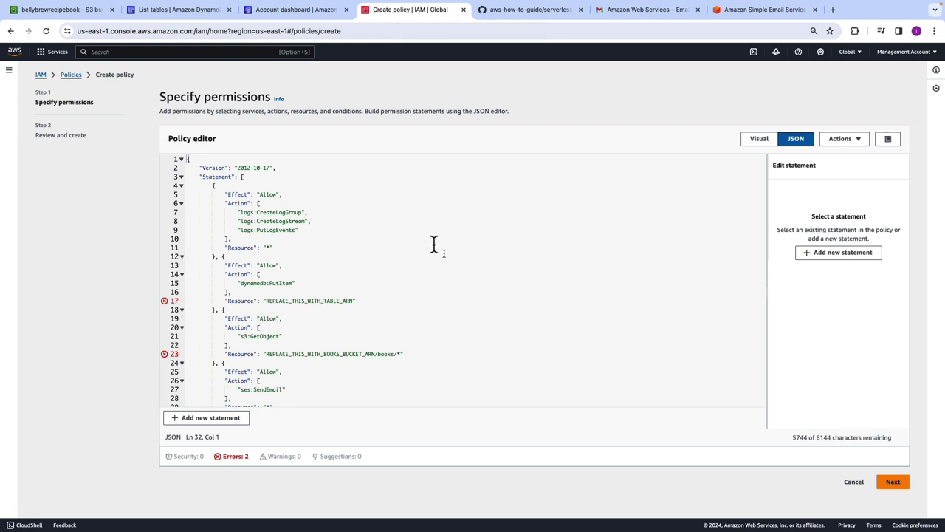
# Open ProfileTable in DynamoDB, expand its additional info and copy the table's Amazon Resource Name.
pyautogui.click(190, 13)
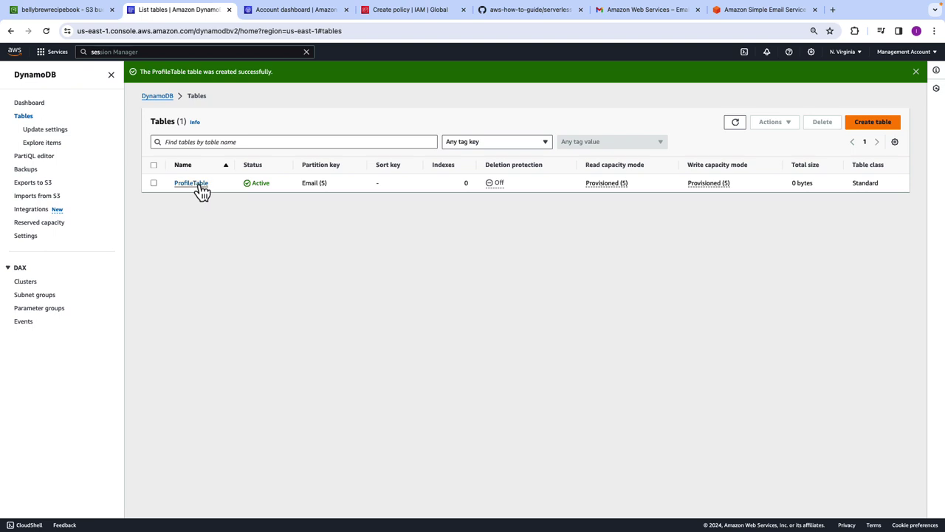
pyautogui.click(193, 184)
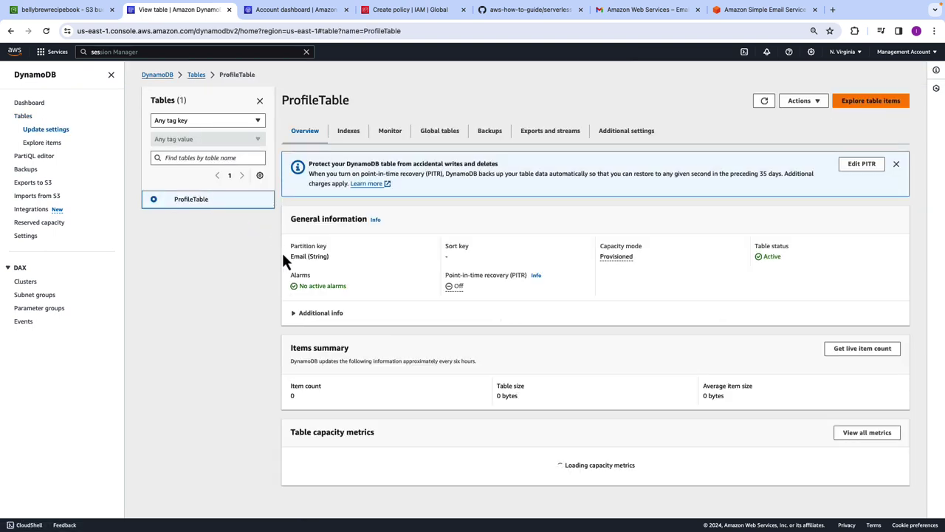
pyautogui.click(317, 313)
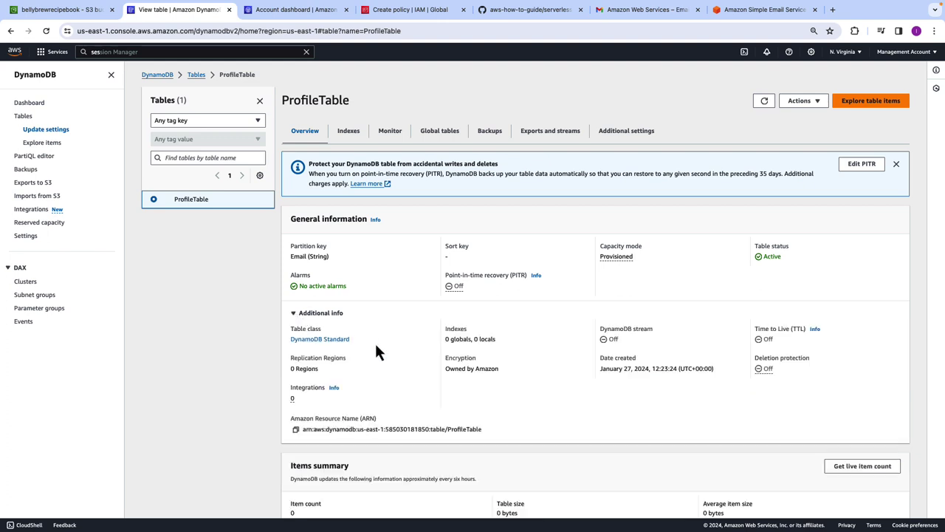
pyautogui.click(296, 429)
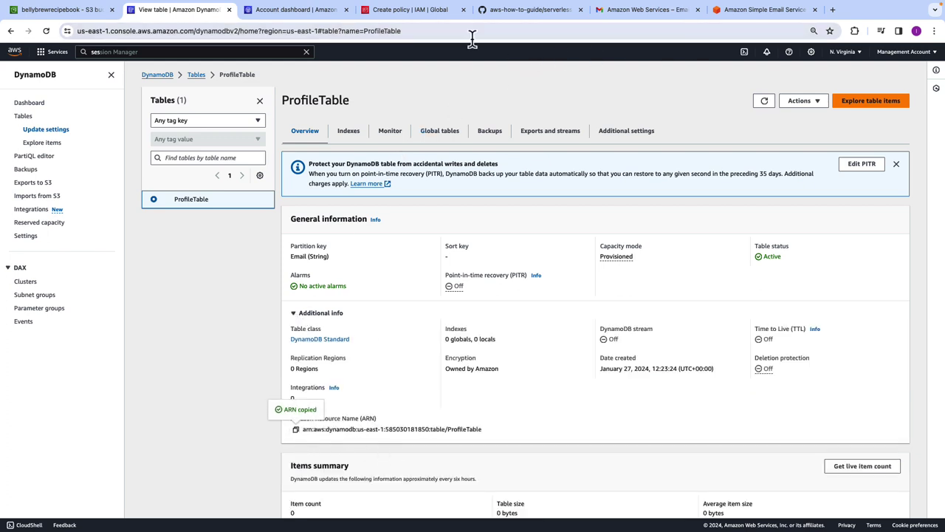
# Replace REPLACE_THIS_WITH_TABLE_ARN in the policy's dynamodb:PutItem statement with the copied ProfileTable ARN.
pyautogui.click(422, 13)
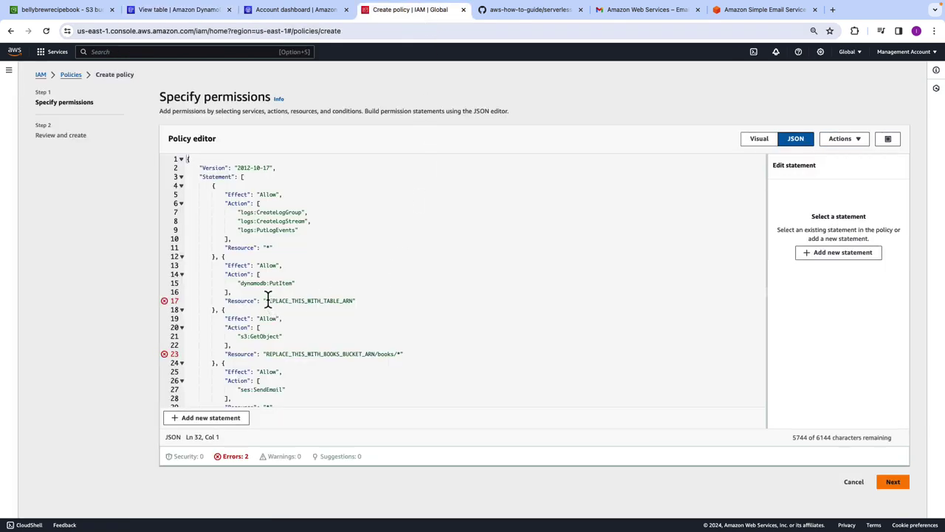
pyautogui.moveTo(266, 301); pyautogui.dragTo(353, 301)
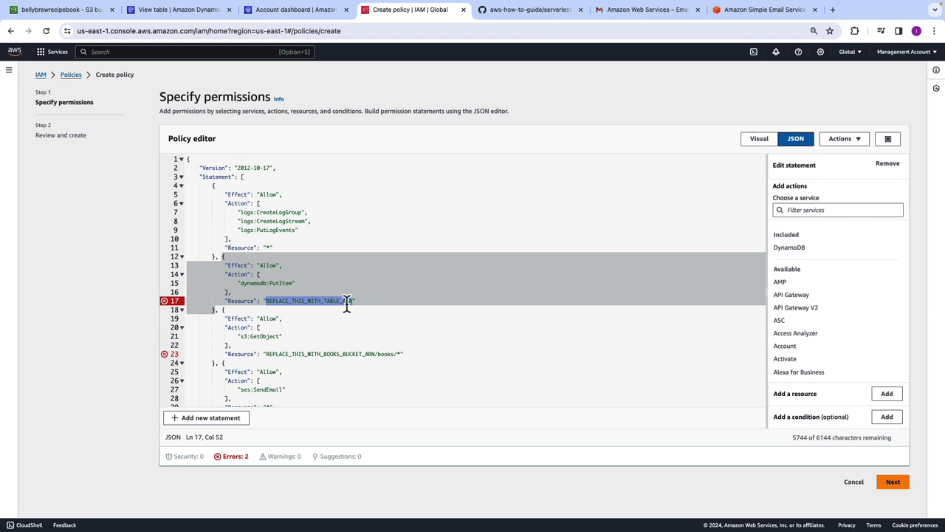
pyautogui.press('super+v')
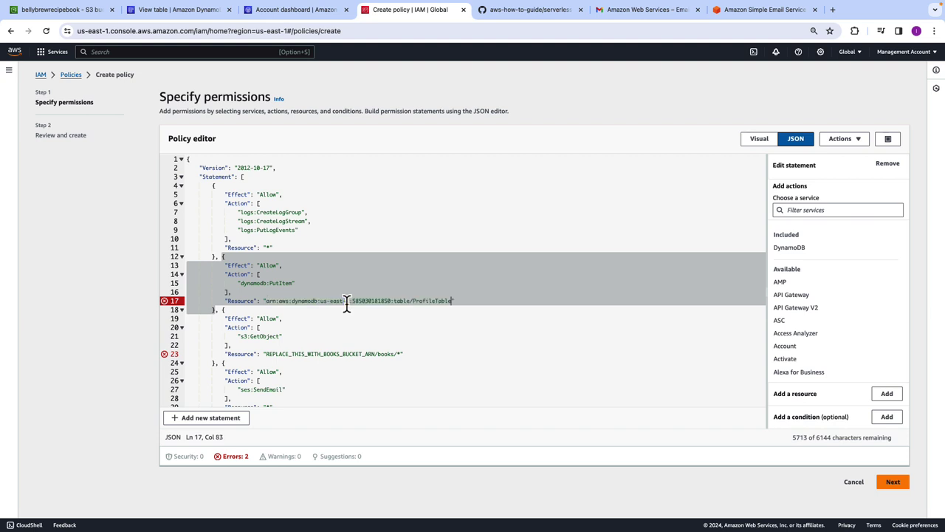
pyautogui.click(436, 329)
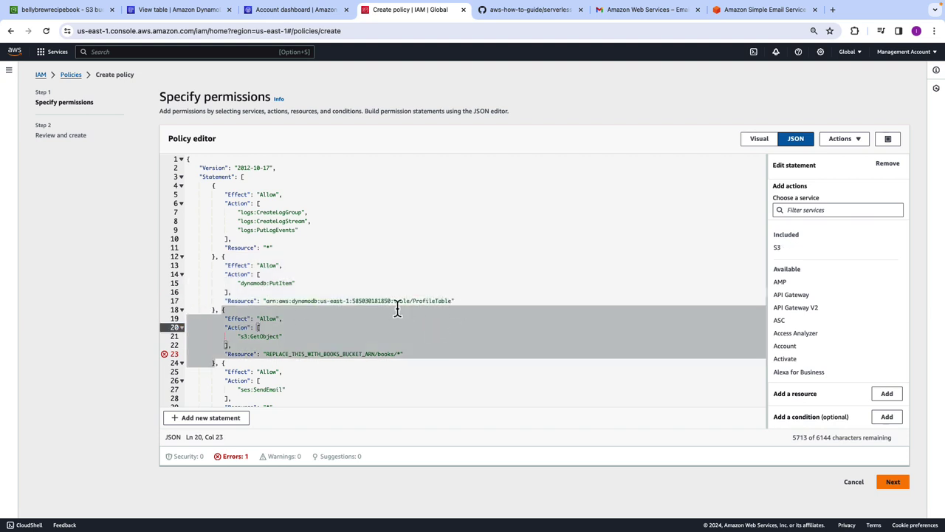
pyautogui.click(350, 364)
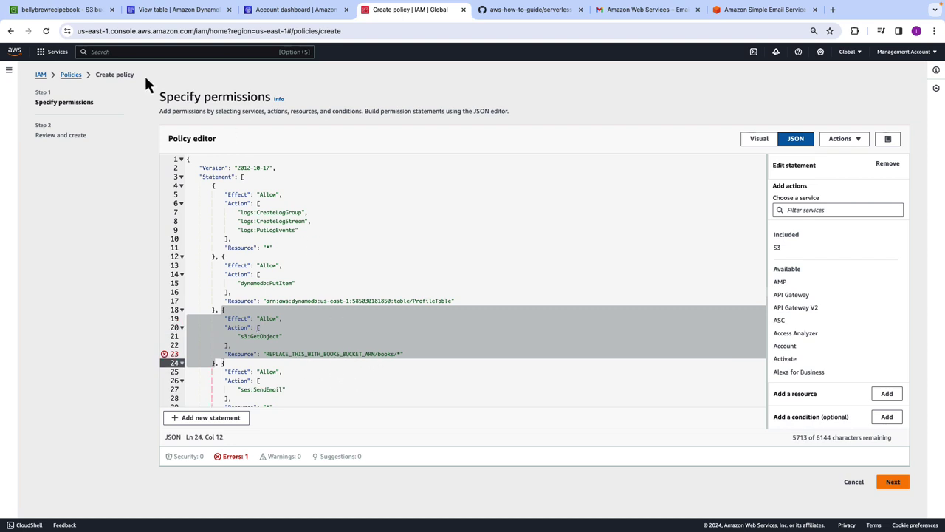
# Go to the properties of the bellybrewrecipebook bucket in S3 and copy its bucket ARN.
pyautogui.click(76, 17)
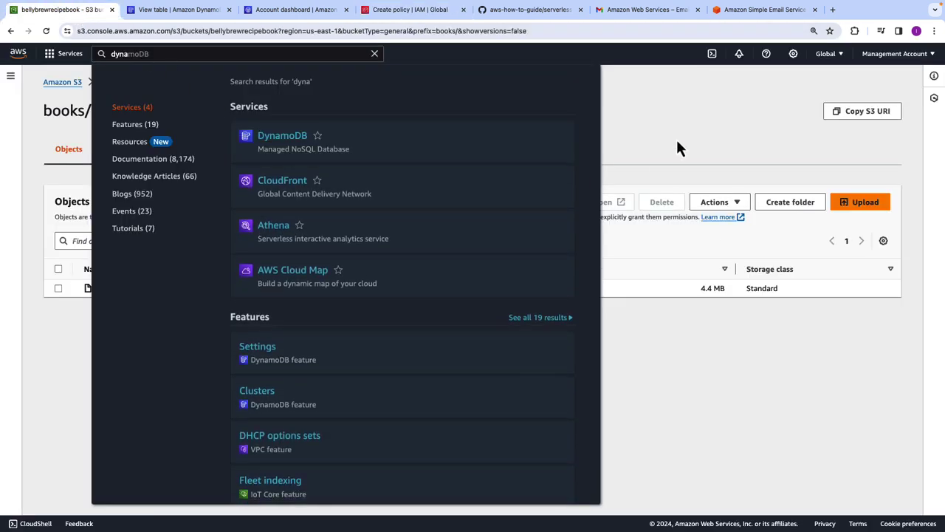
pyautogui.click(677, 148)
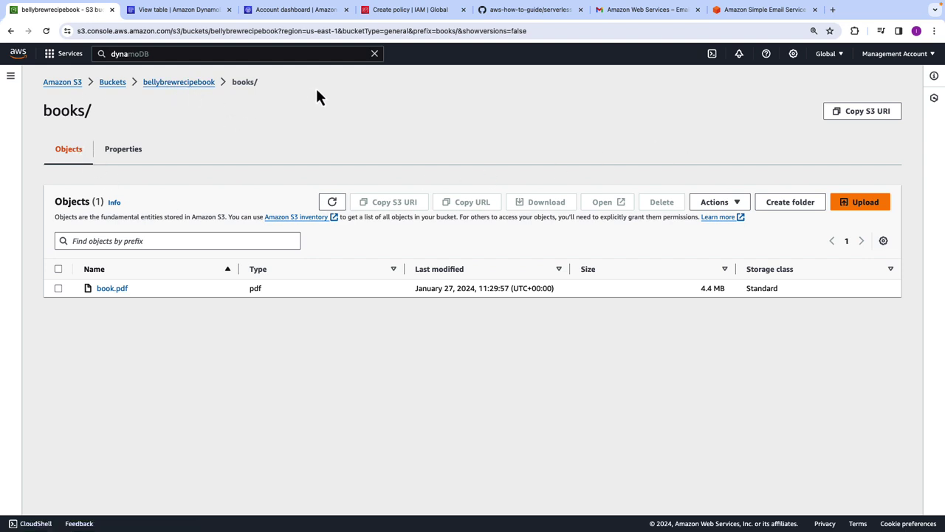
pyautogui.click(434, 16)
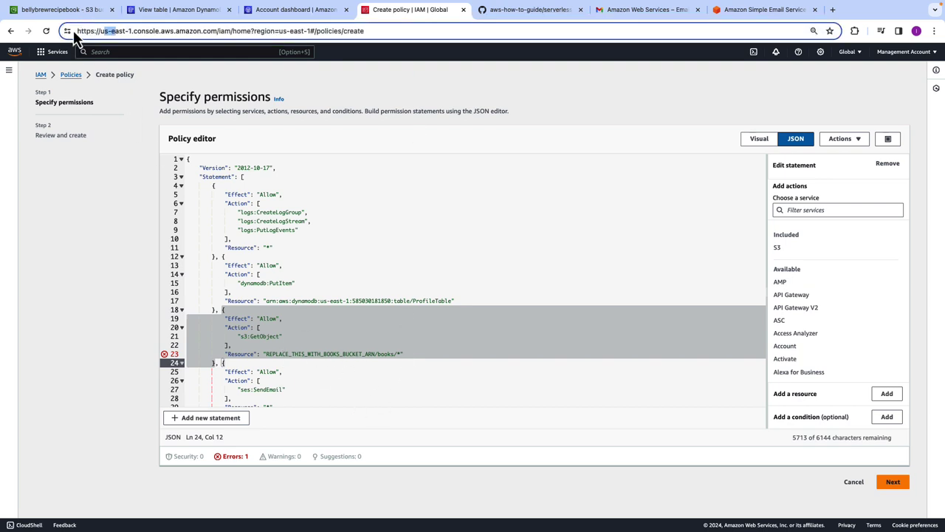
pyautogui.click(58, 10)
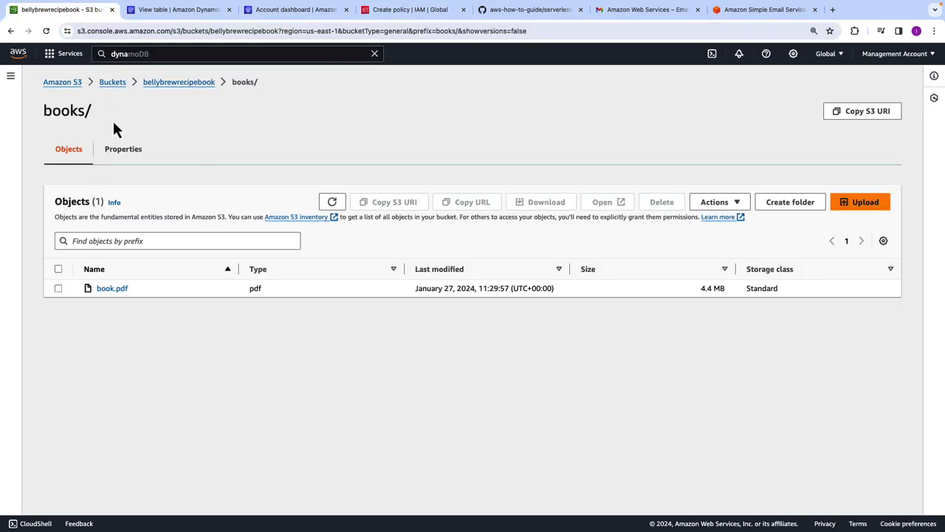
pyautogui.click(164, 84)
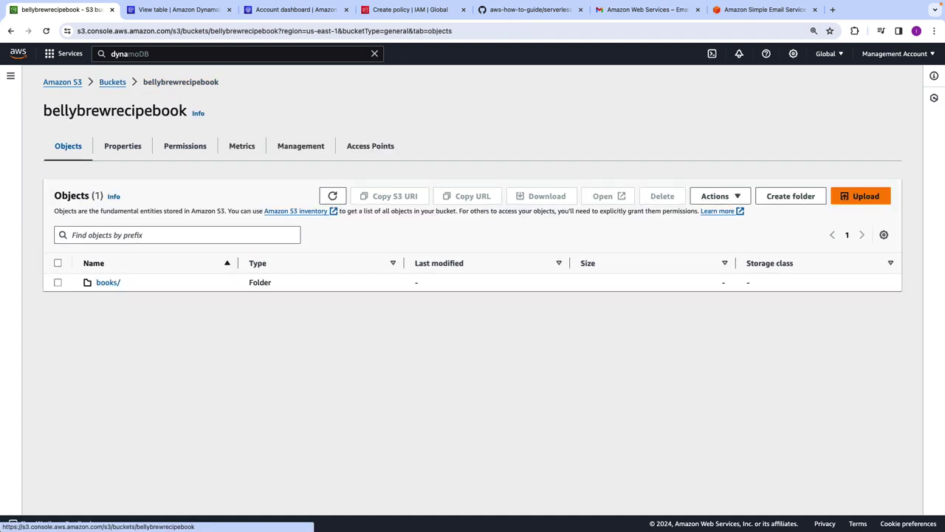
pyautogui.click(137, 153)
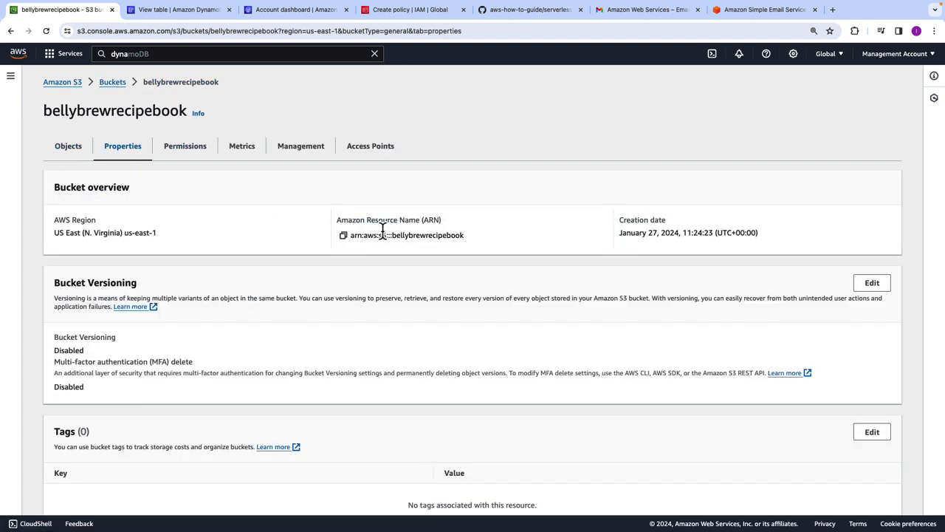
pyautogui.click(344, 236)
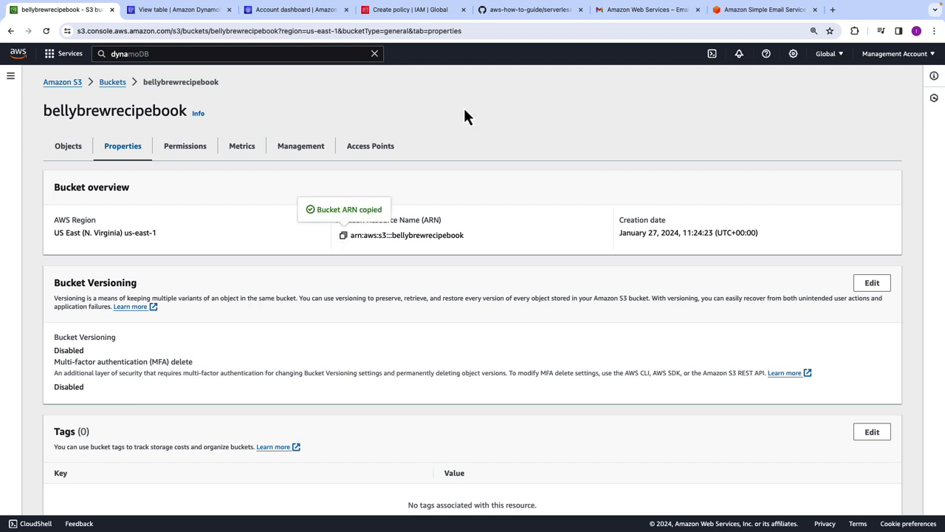
# Replace REPLACE_THIS_WITH_BOOKS_BUCKET_ARN with arn:aws:s3:::bellybrewrecipebook, keeping the /books/* suffix, and continue to the policy's Review and create page.
pyautogui.click(397, 12)
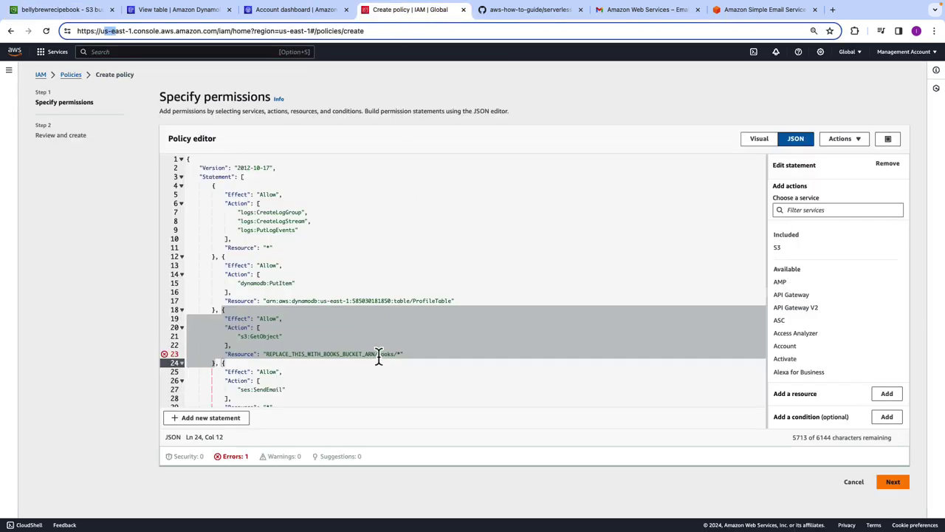
pyautogui.moveTo(376, 353); pyautogui.dragTo(265, 354)
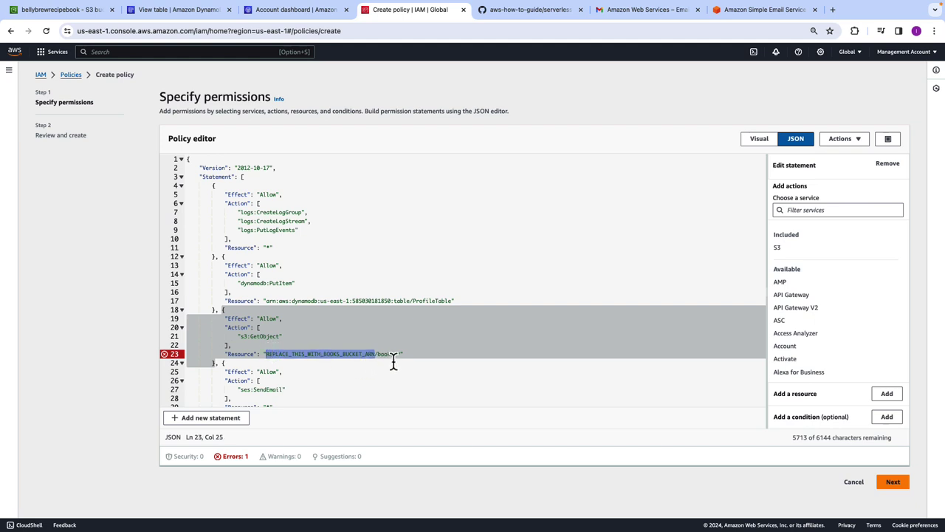
pyautogui.press('super+v')
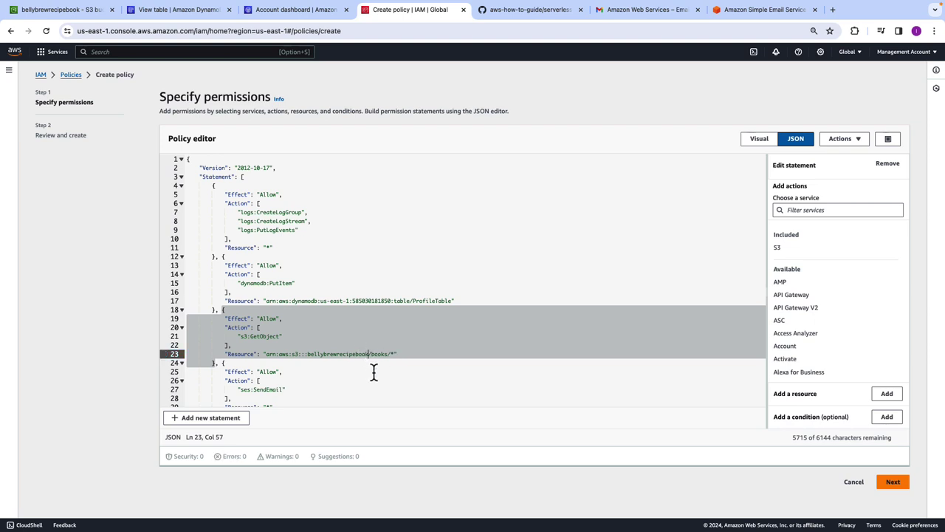
pyautogui.scroll(-1, 372, 365)
pyautogui.click(384, 253)
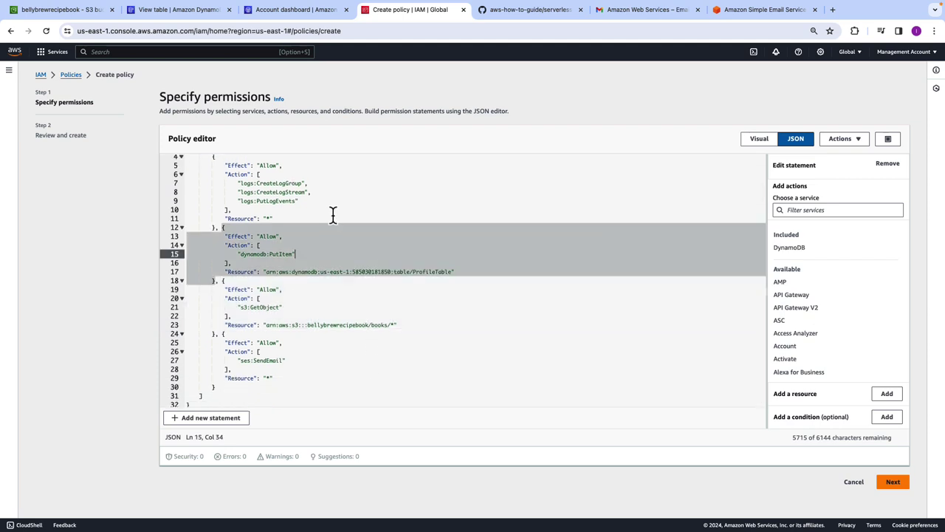
pyautogui.click(891, 490)
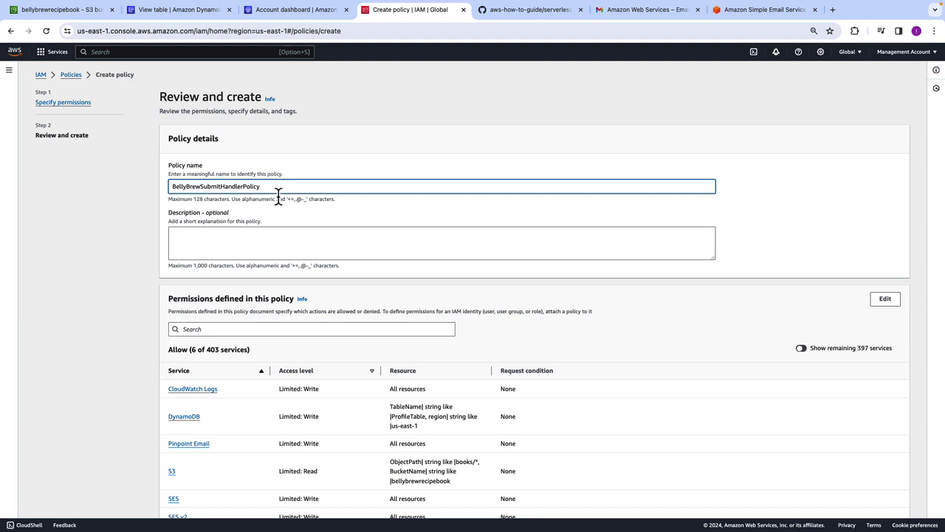
# Create the policy BellyBrewSubmitHandlerPolicy and search the IAM policies list for "bell".
pyautogui.scroll(-3, 300, 288)
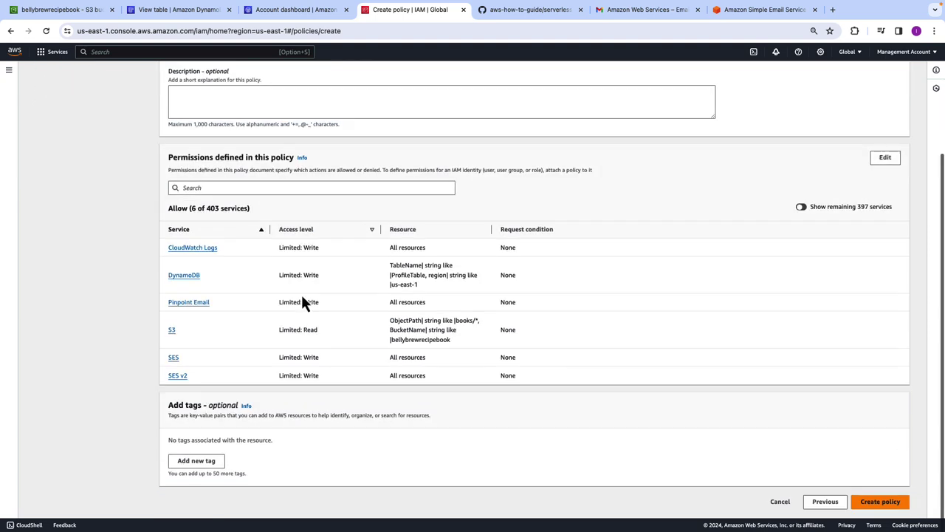
pyautogui.click(878, 508)
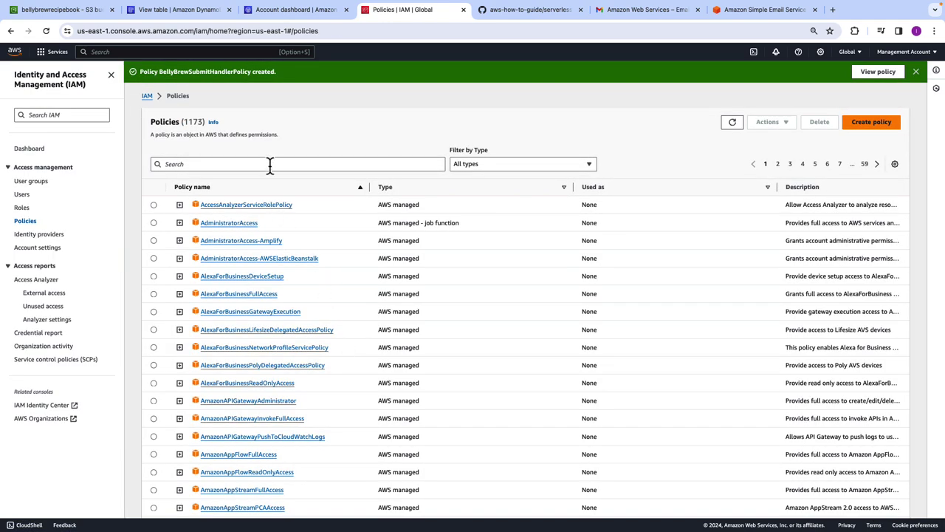
pyautogui.click(270, 164)
pyautogui.write('be')
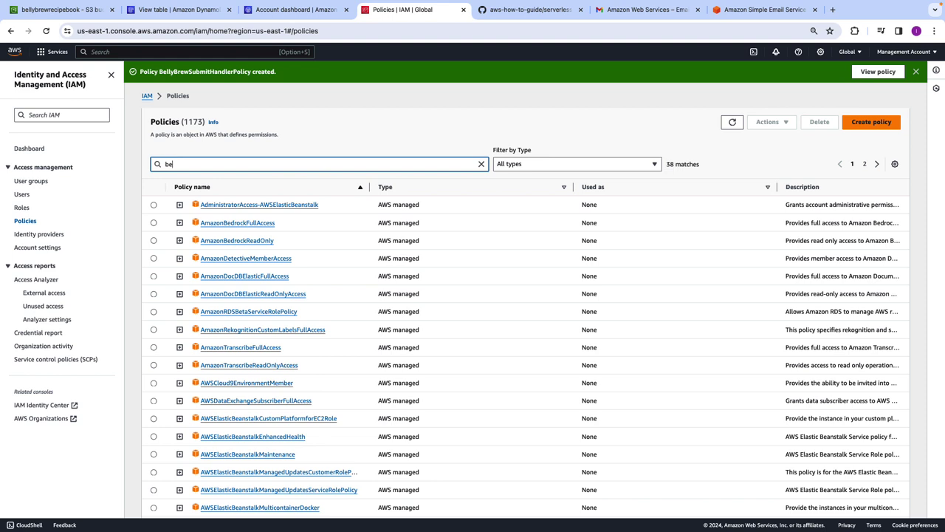
pyautogui.write('ll')
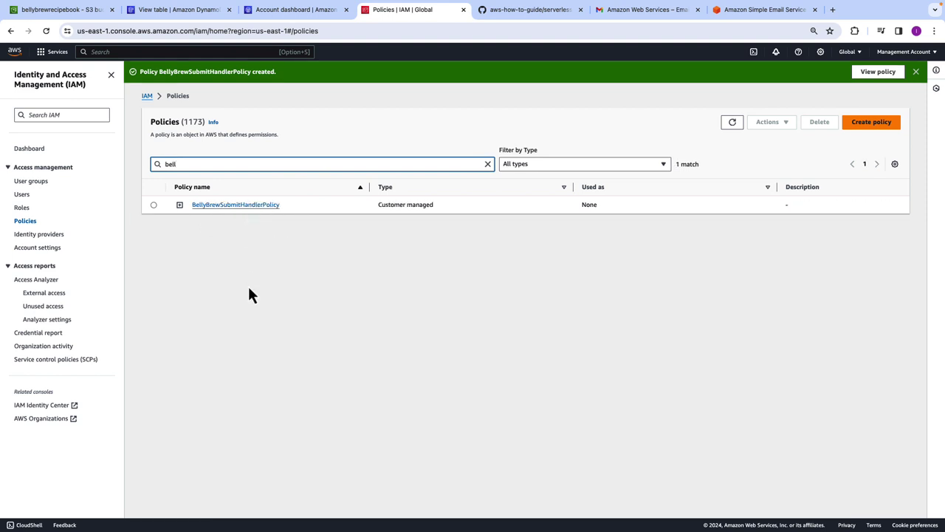
# Start a new IAM role with an AWS service as trusted entity and Lambda as use case, and continue to the permissions.
pyautogui.click(22, 209)
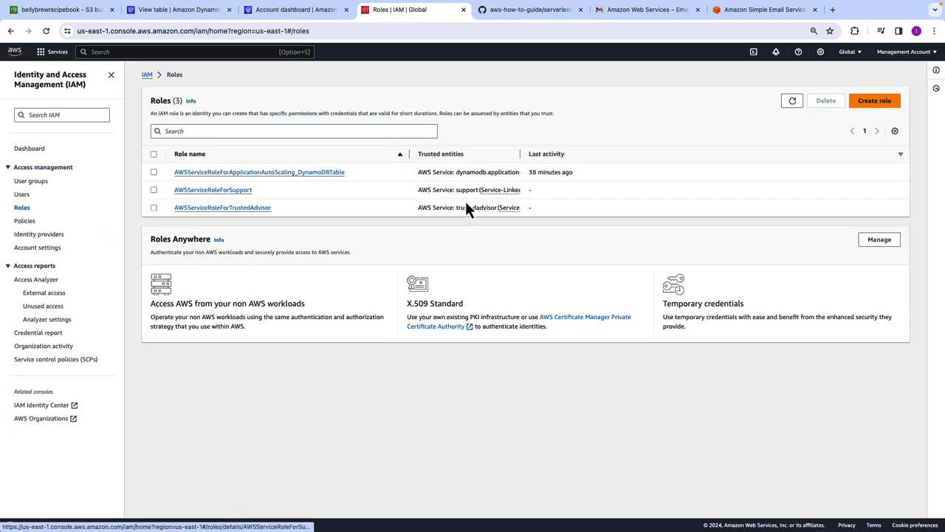
pyautogui.click(879, 103)
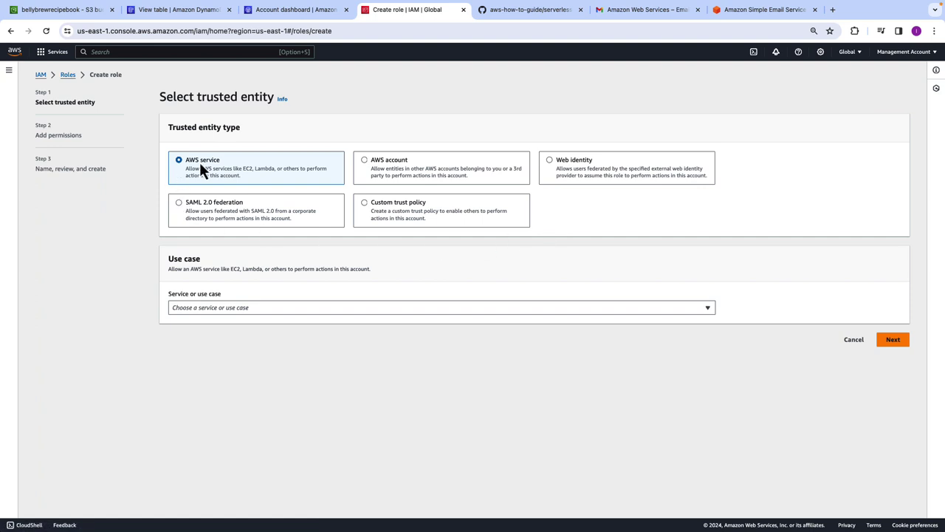
pyautogui.click(263, 307)
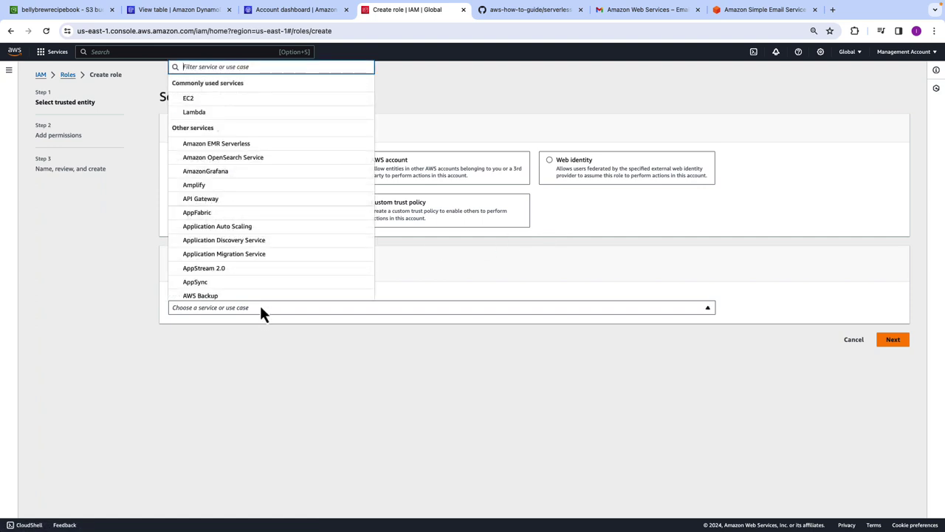
pyautogui.click(238, 113)
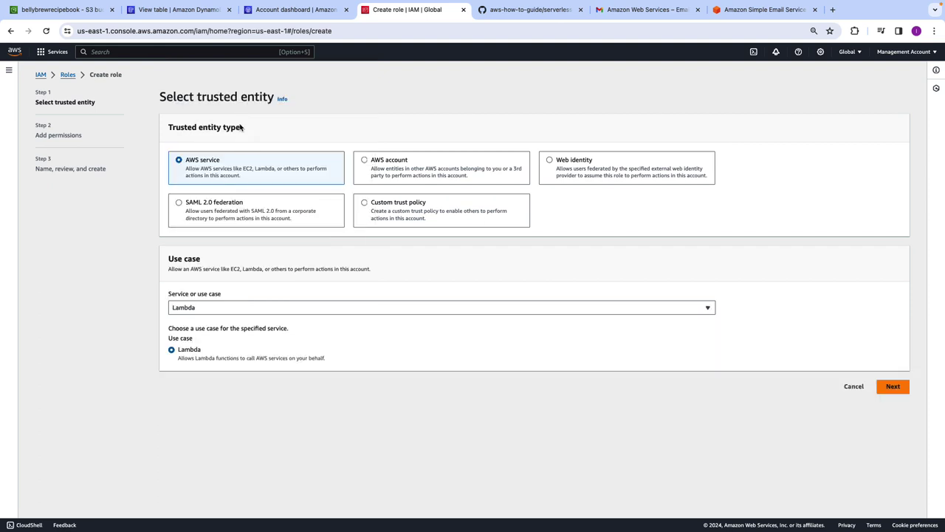
pyautogui.click(895, 390)
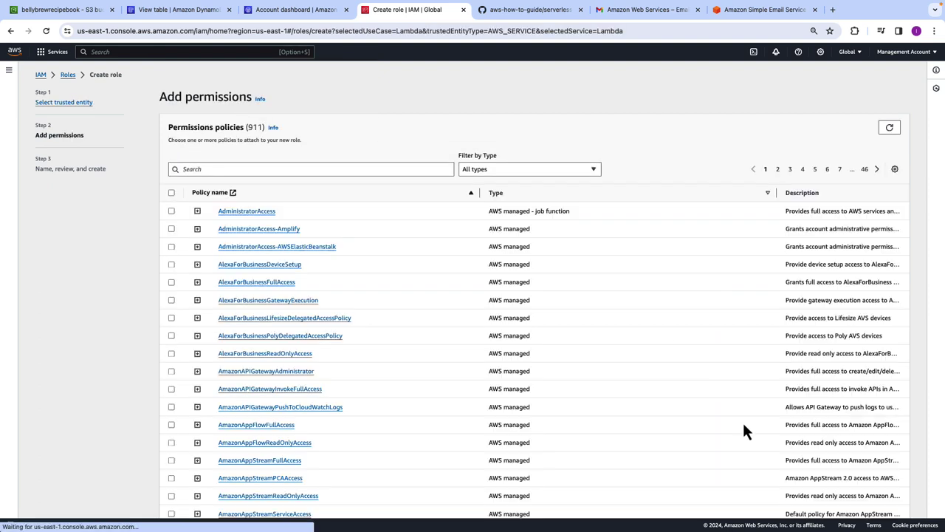
# Filter the permissions policies by "bell", attach BellyBrewSubmitHandlerPolicy to the role and continue to the review.
pyautogui.click(237, 169)
pyautogui.write('bell')
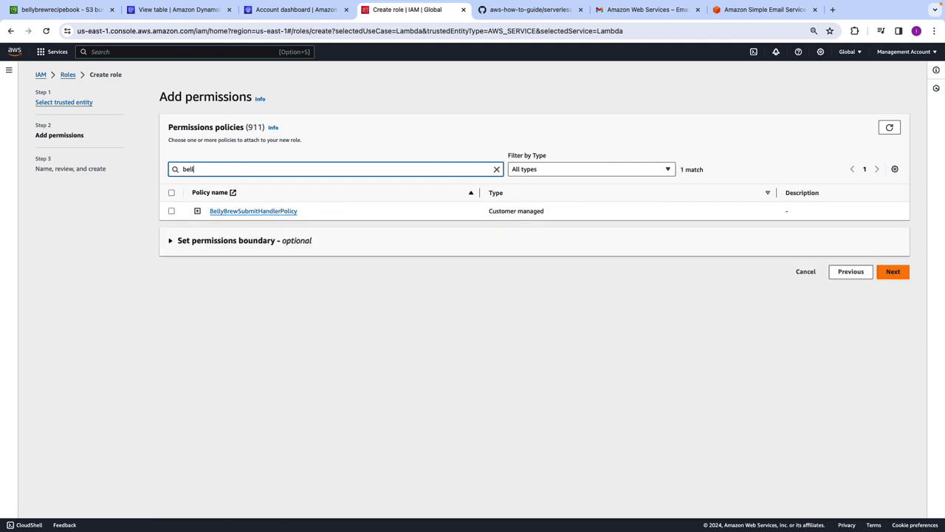
pyautogui.click(171, 211)
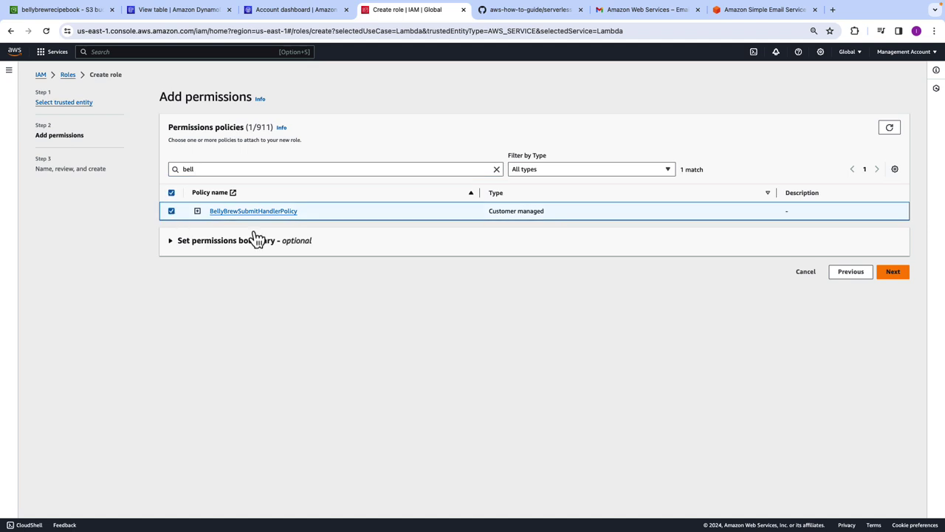
pyautogui.click(903, 272)
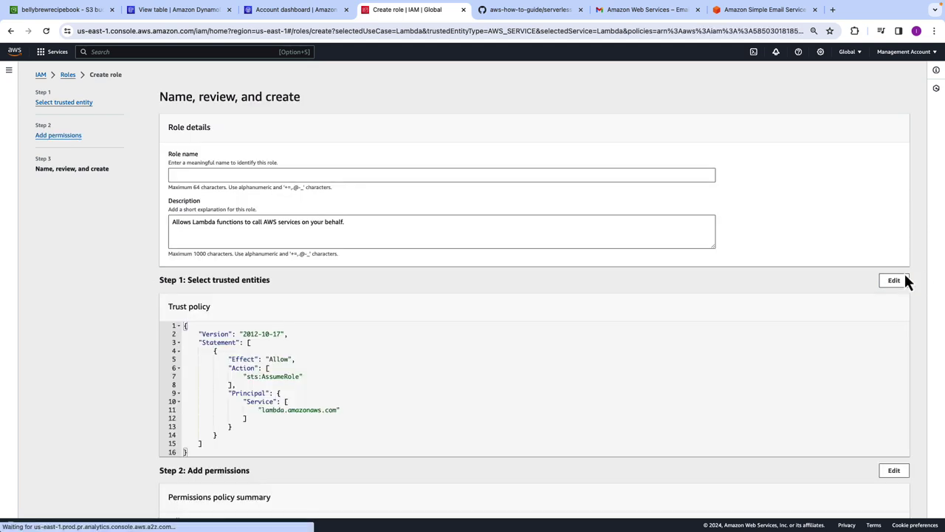
# Name the role BellyBrewSubmitHandlerRole, review its trust policy and permissions, and create it.
pyautogui.click(209, 177)
pyautogui.write('BellyBrewSubmitHandlerRole')
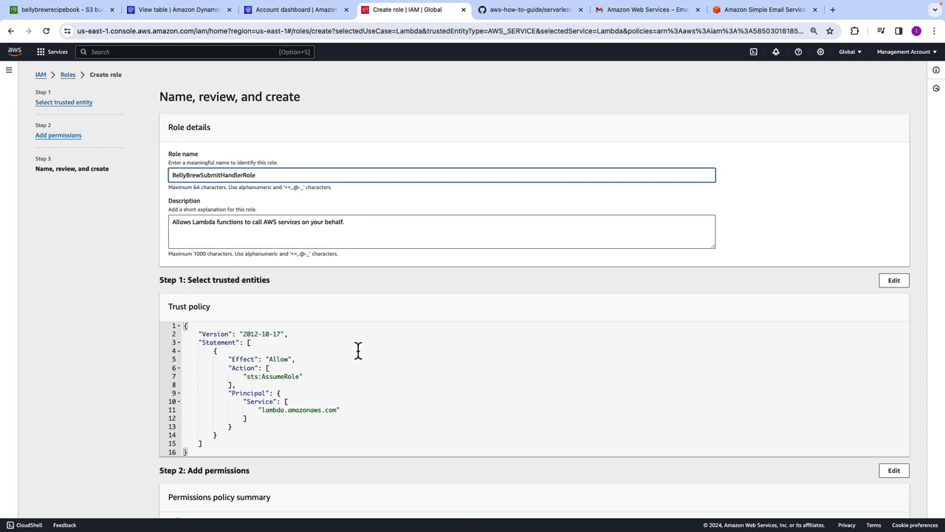
pyautogui.scroll(-3, 354, 372)
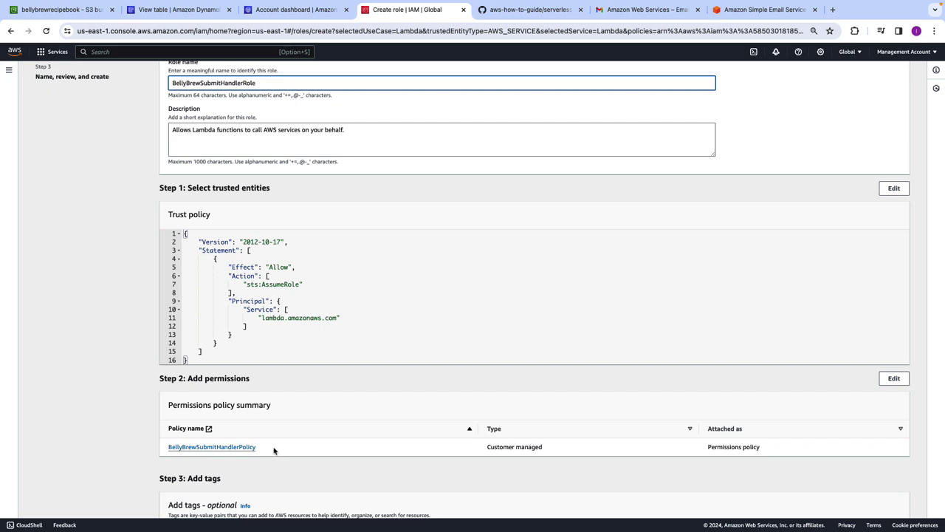
pyautogui.scroll(-2, 321, 443)
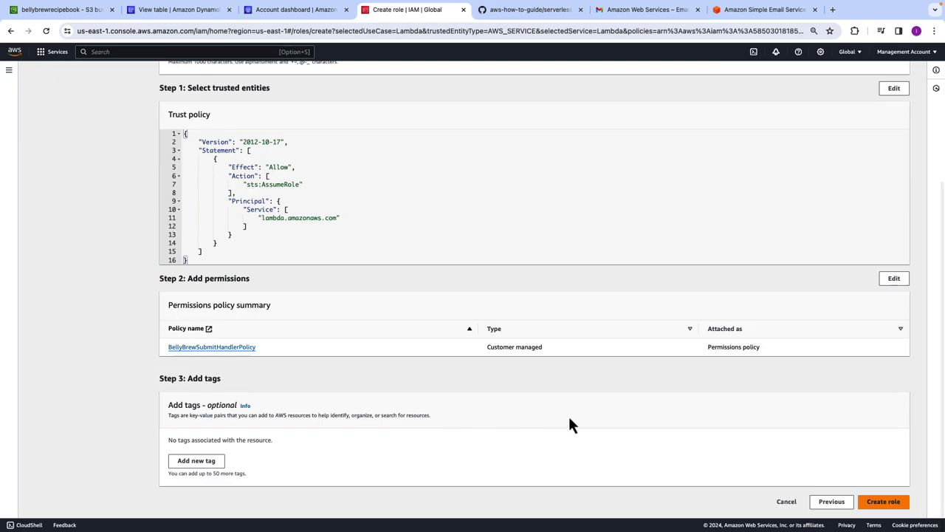
pyautogui.click(871, 502)
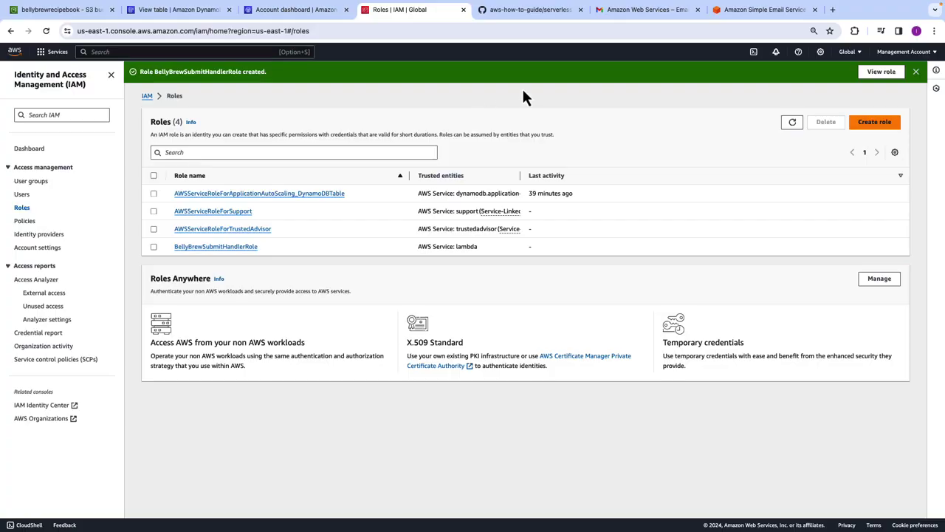
# Search the AWS services for Lambda, open its console in a new browser tab and switch to it.
pyautogui.click(201, 53)
pyautogui.write('iam')
pyautogui.press('Escape')
pyautogui.write('Lam')
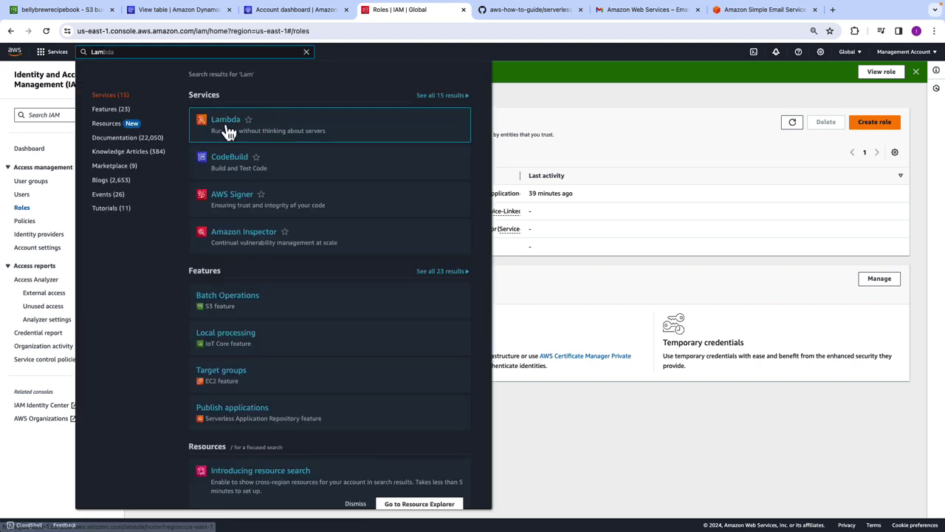
pyautogui.rightClick(226, 125)
pyautogui.click(257, 124)
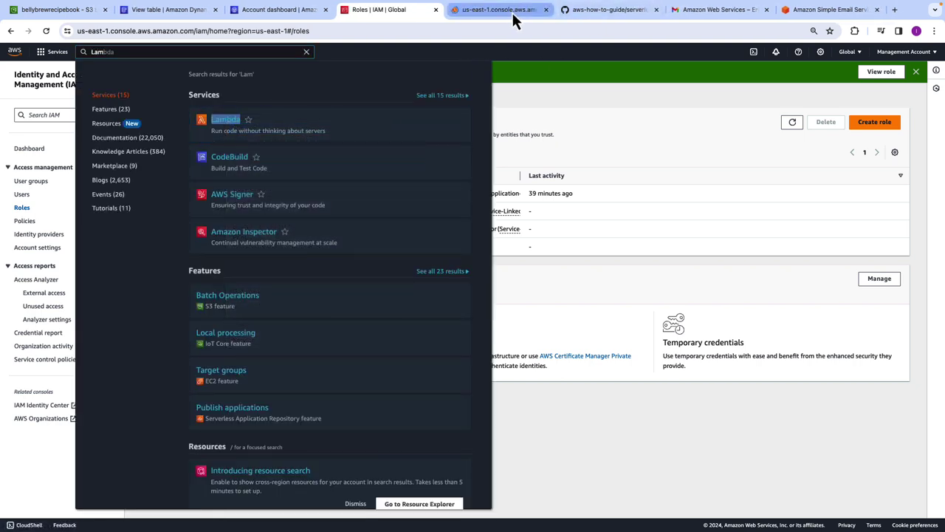
pyautogui.click(511, 11)
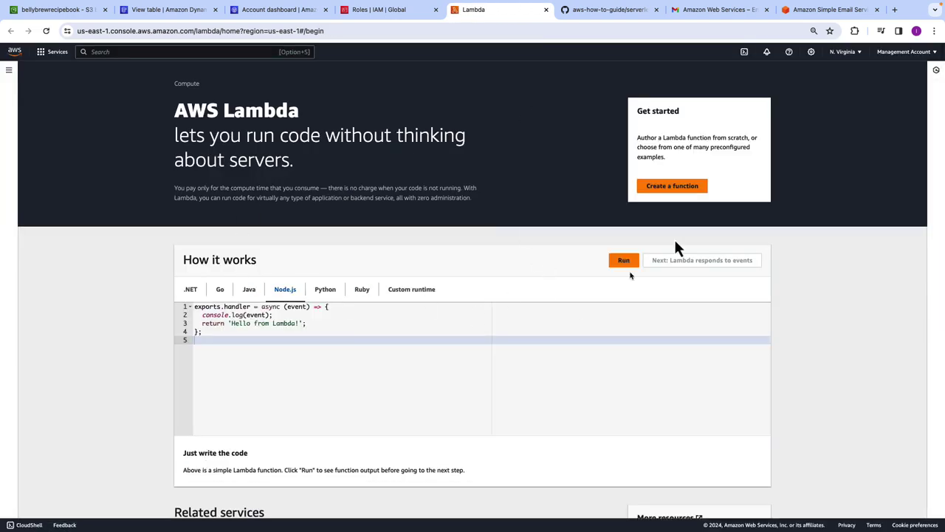
# From the Lambda dashboard, start a new function named BellyBrewSubmitHandlerFunction with the Python 3.9 runtime.
pyautogui.click(10, 74)
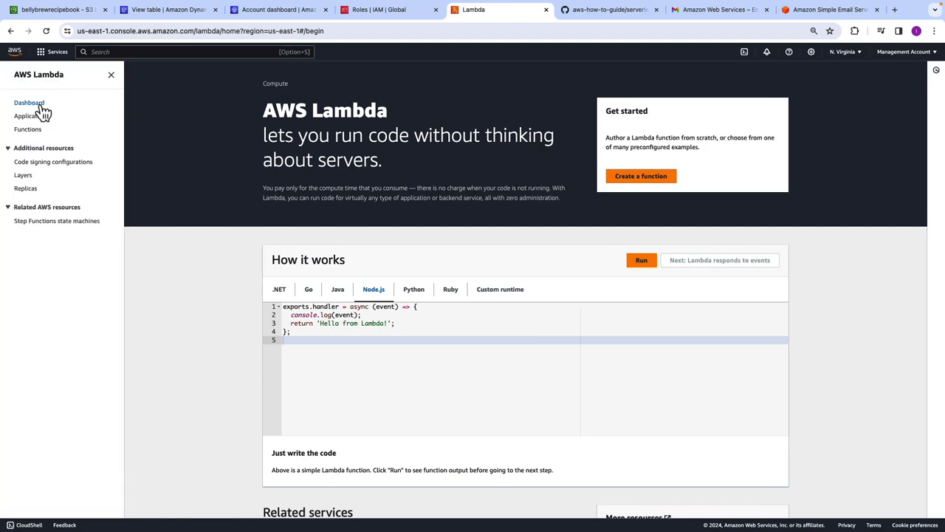
pyautogui.click(37, 105)
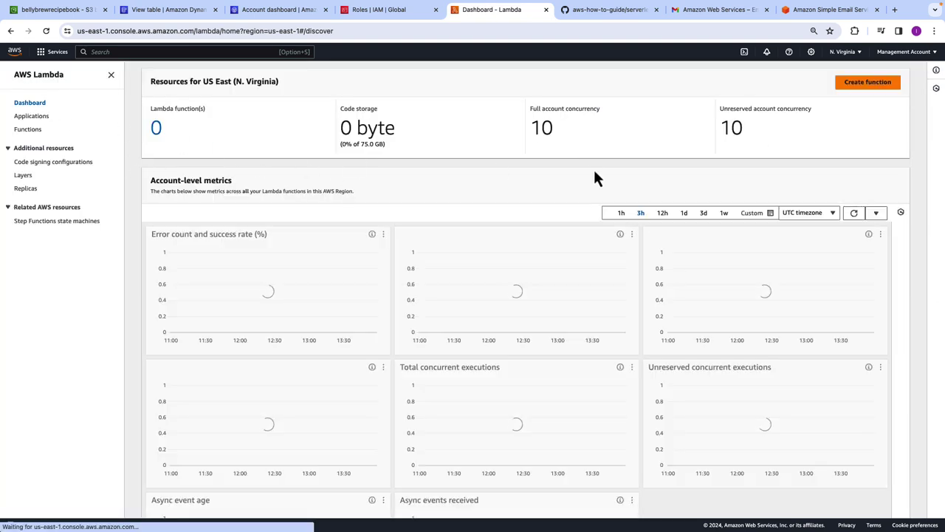
pyautogui.click(867, 82)
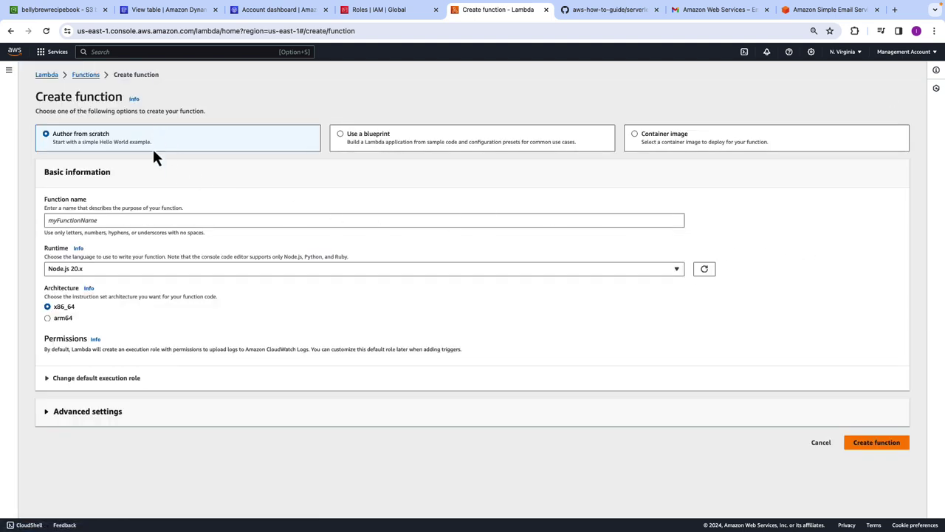
pyautogui.click(122, 220)
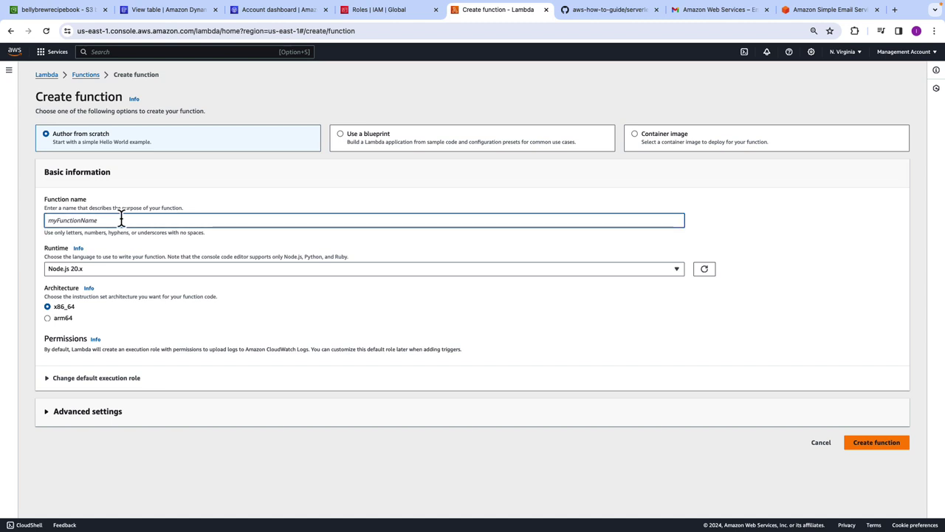
pyautogui.write('BellyBrewSubmi')
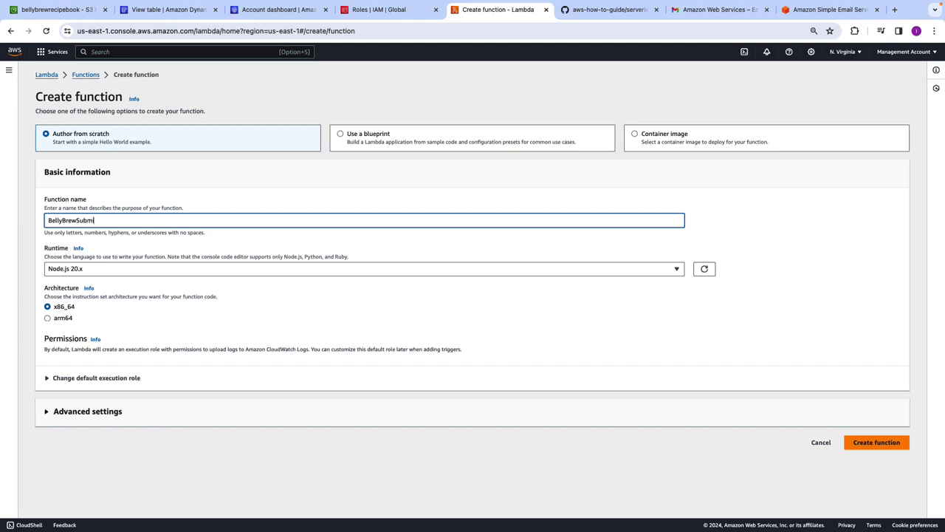
pyautogui.write('tHandlerFunction')
pyautogui.click(290, 268)
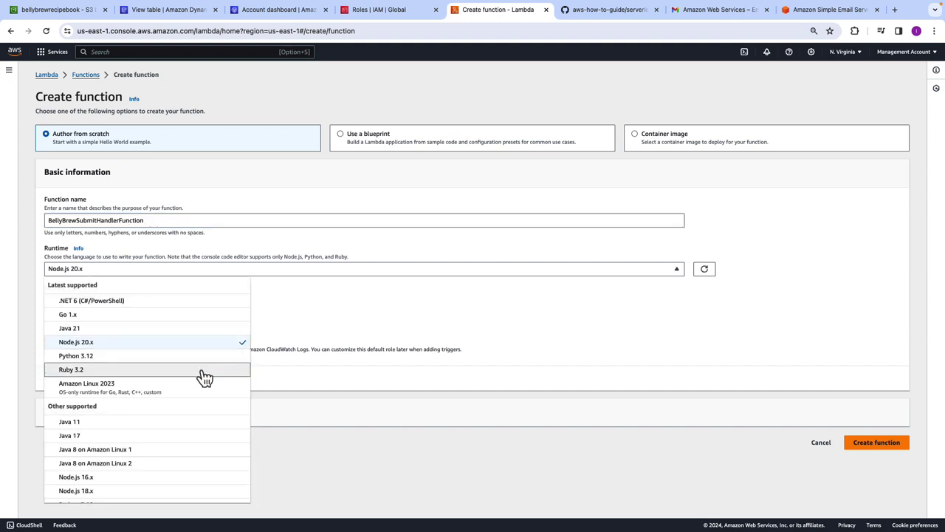
pyautogui.scroll(-3, 205, 378)
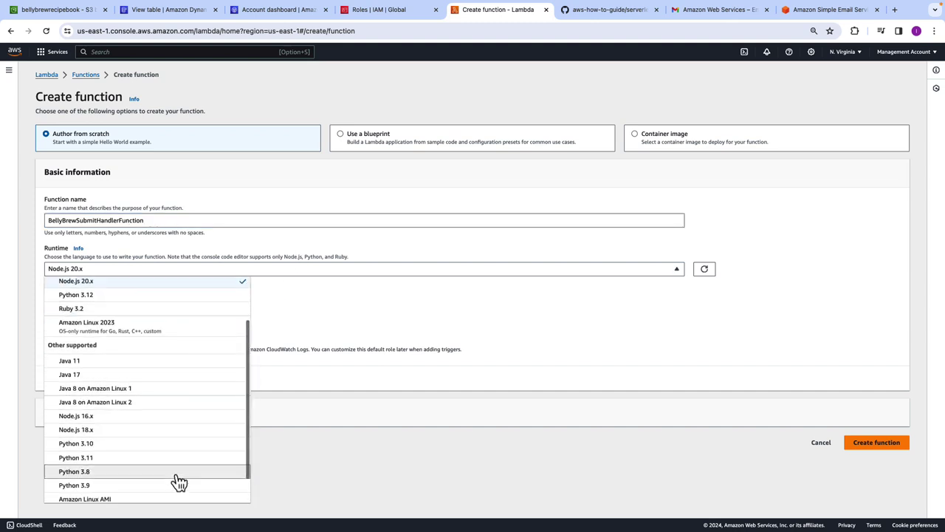
pyautogui.click(177, 486)
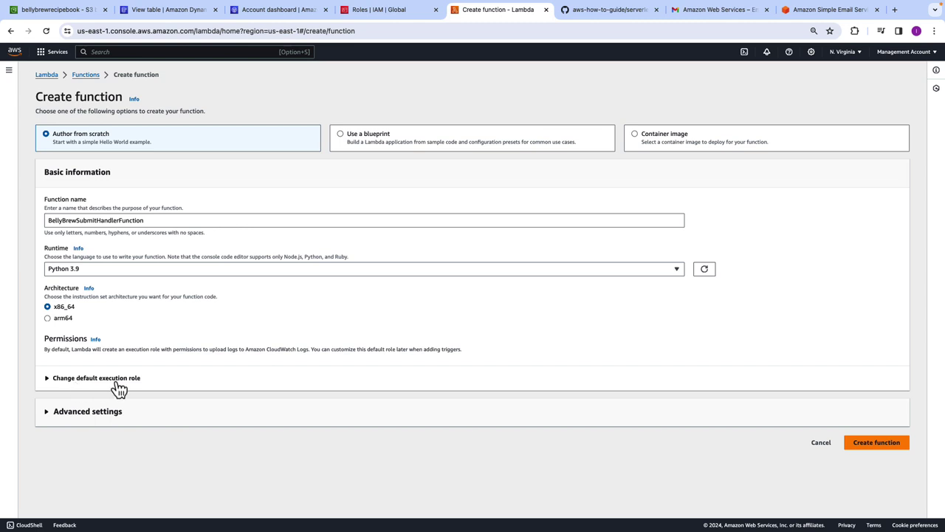
# Change the function's default execution role to the existing role BellyBrewSubmitHandlerRole.
pyautogui.click(58, 382)
pyautogui.scroll(-2, 101, 380)
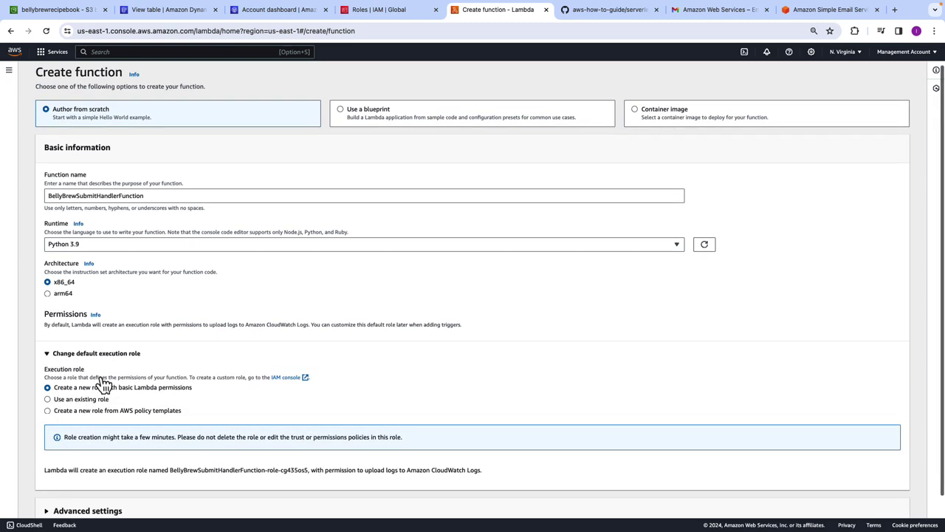
pyautogui.click(99, 376)
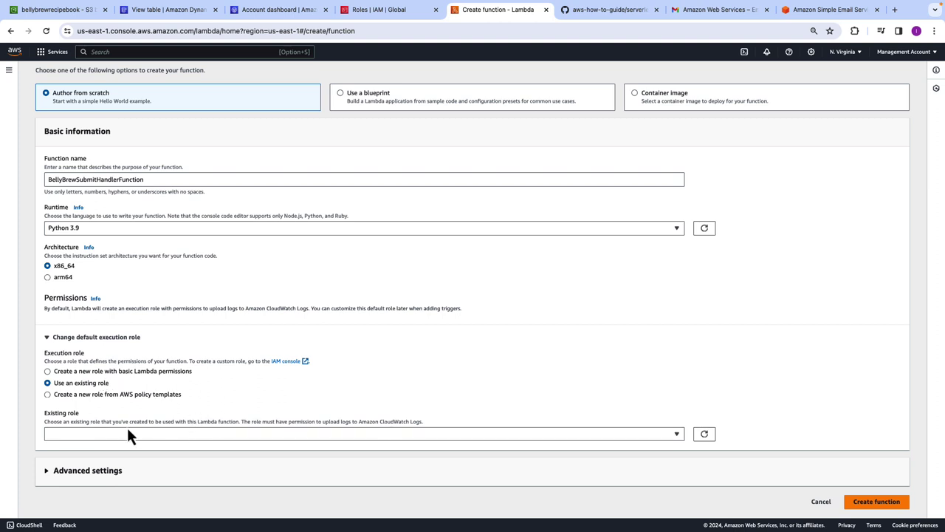
pyautogui.click(166, 434)
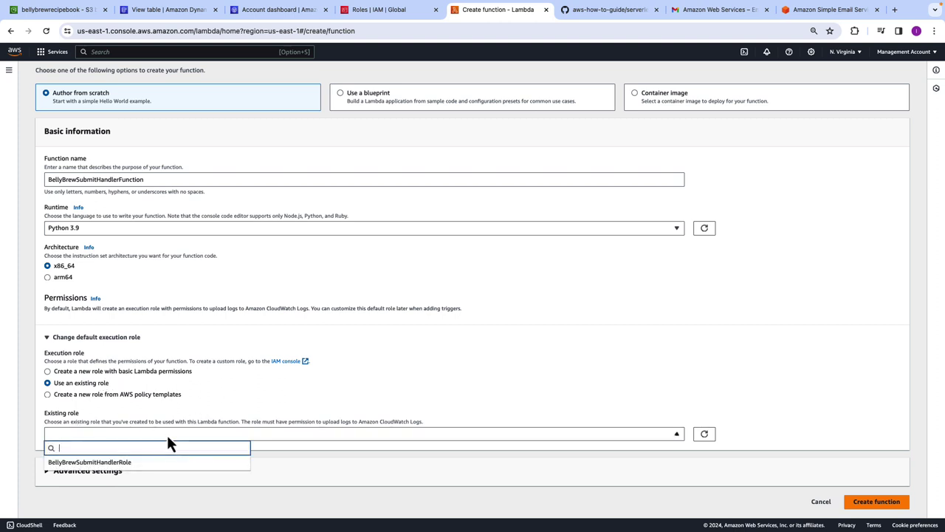
pyautogui.click(112, 463)
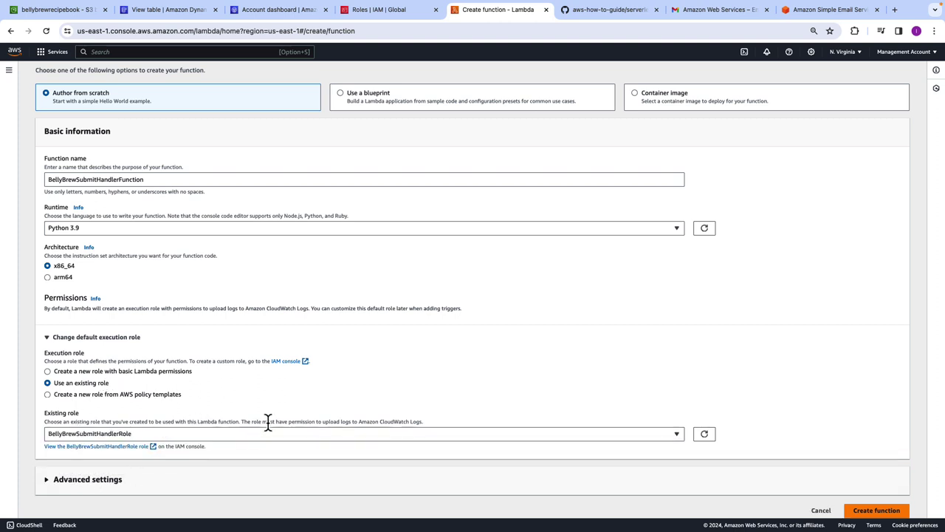
# Review the function's advanced settings and create the function.
pyautogui.click(106, 481)
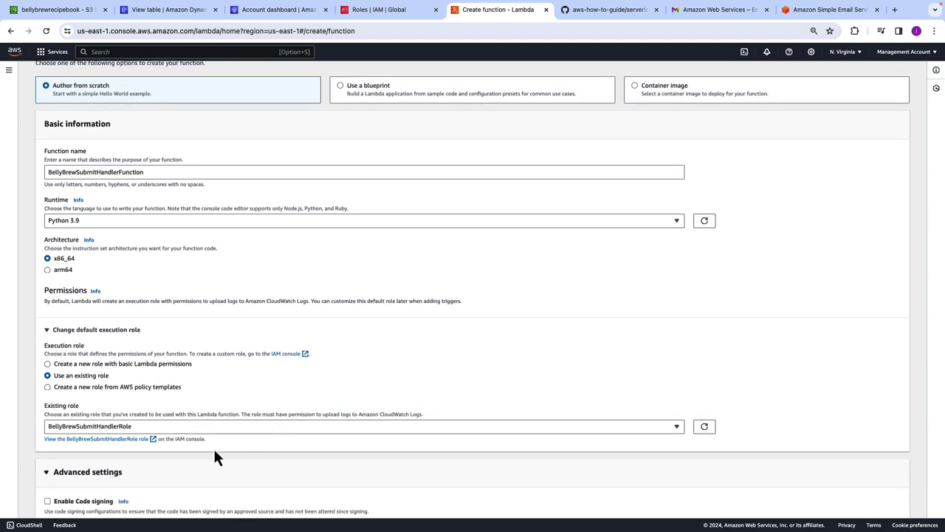
pyautogui.scroll(-3, 244, 443)
pyautogui.click(862, 506)
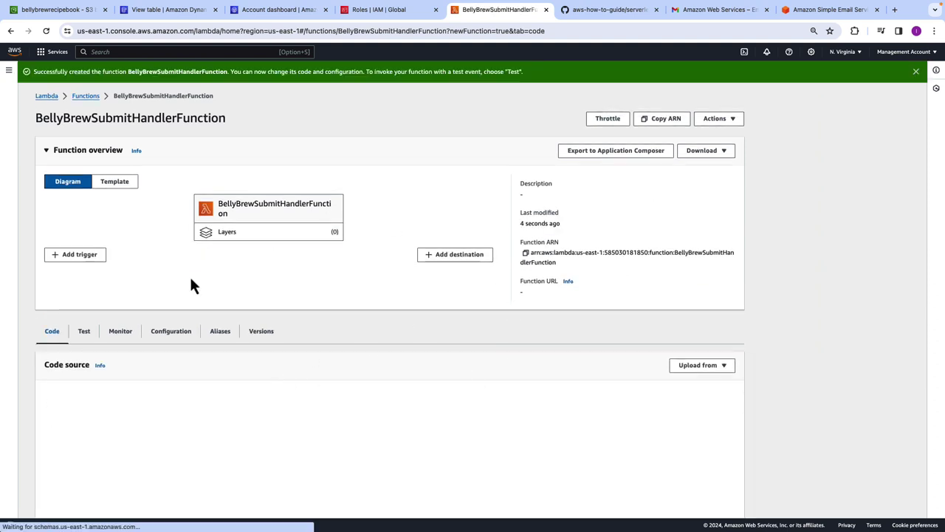
# Switch to Visual Studio Code and review the lambda (2).py code, from its imports through the database, download URL and email steps to lambda_handler.
pyautogui.scroll(-2, 369, 417)
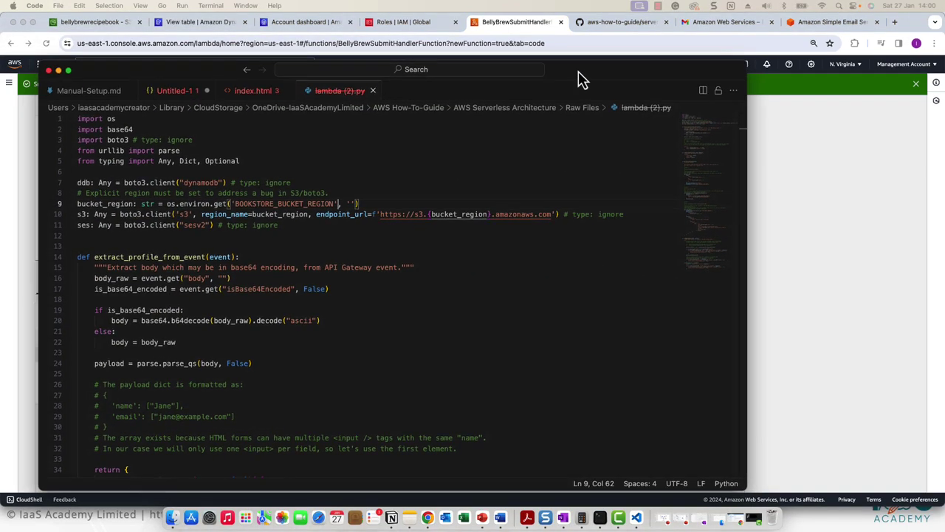
pyautogui.moveTo(581, 78); pyautogui.dragTo(686, 69)
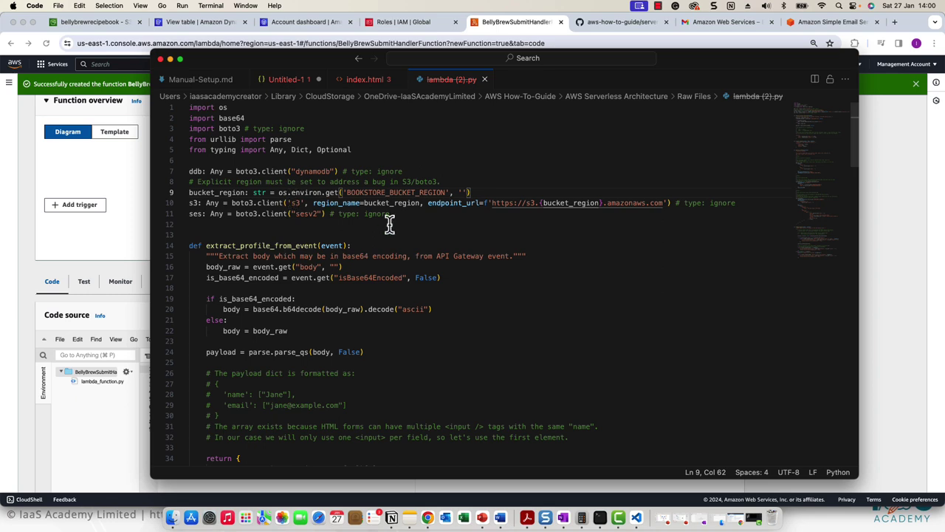
pyautogui.scroll(-9, 390, 225)
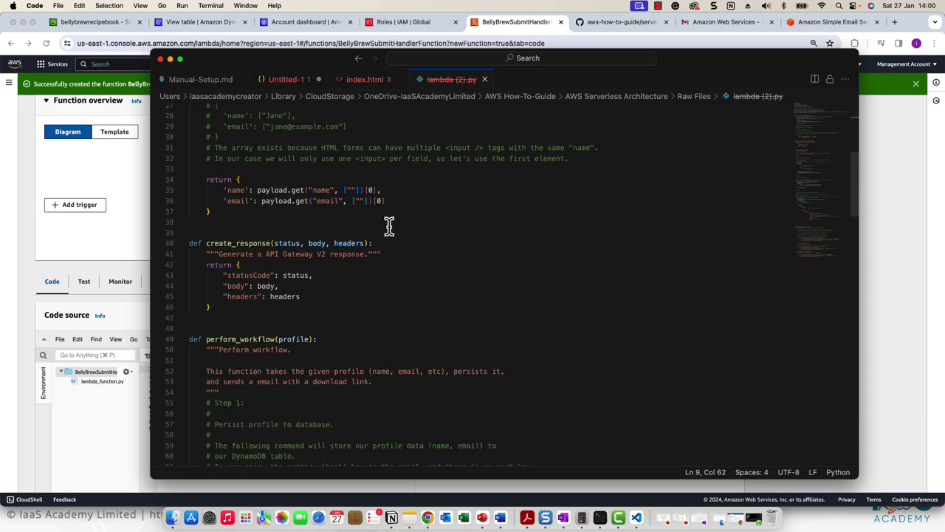
pyautogui.scroll(-7, 389, 225)
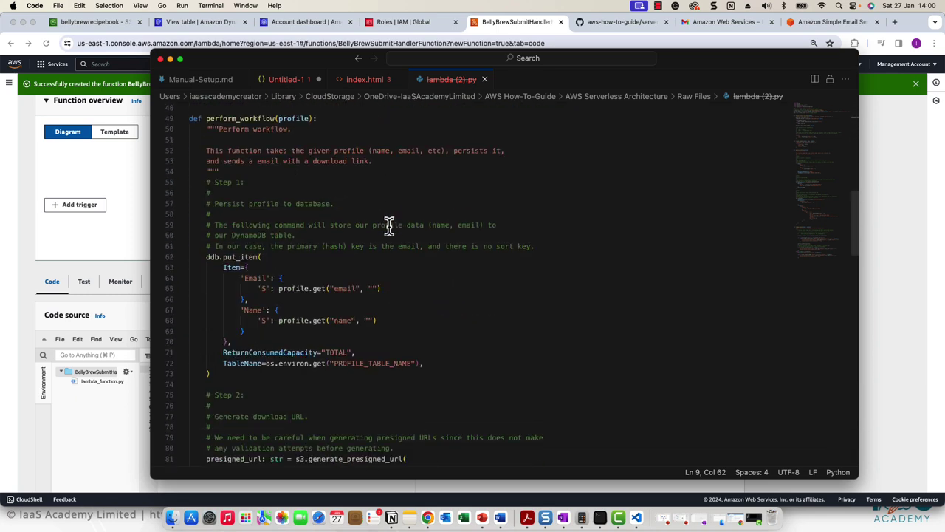
pyautogui.scroll(-5, 389, 225)
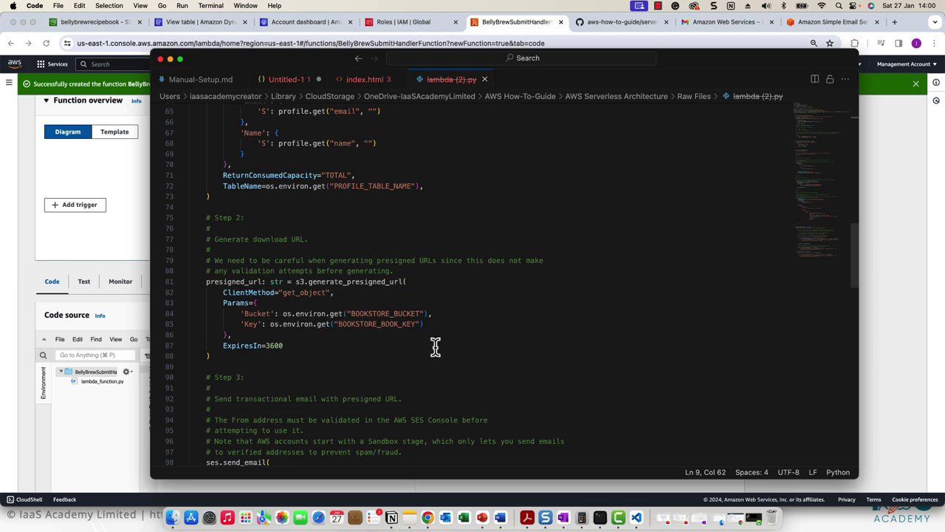
pyautogui.scroll(-5, 435, 345)
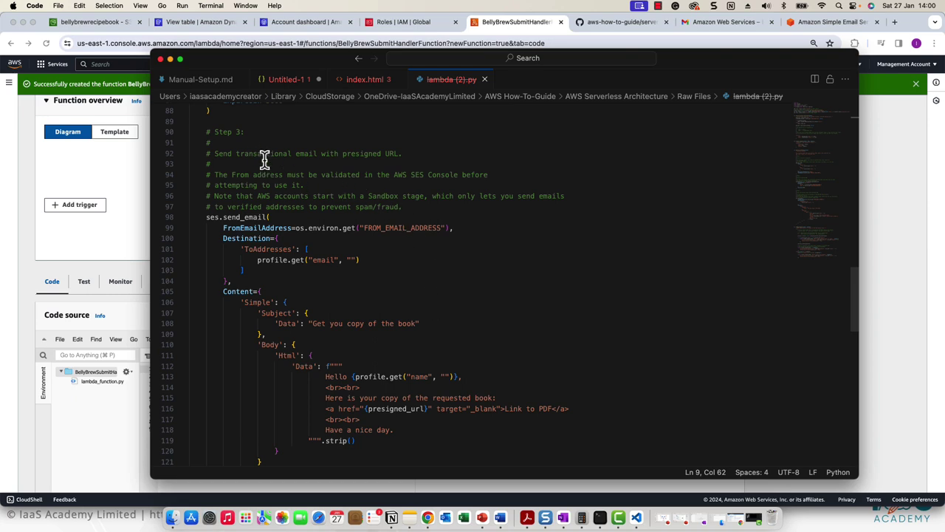
pyautogui.scroll(12, 308, 255)
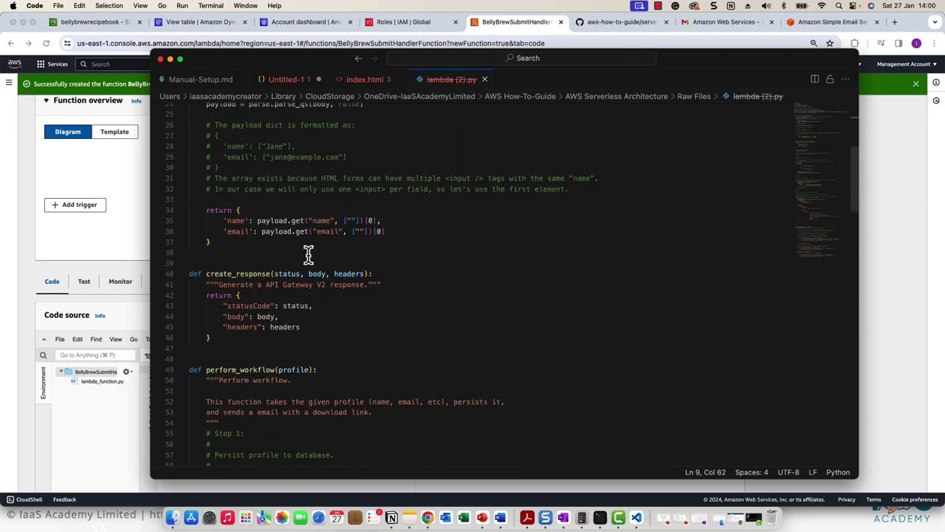
pyautogui.scroll(-5, 308, 254)
pyautogui.scroll(-10, 308, 255)
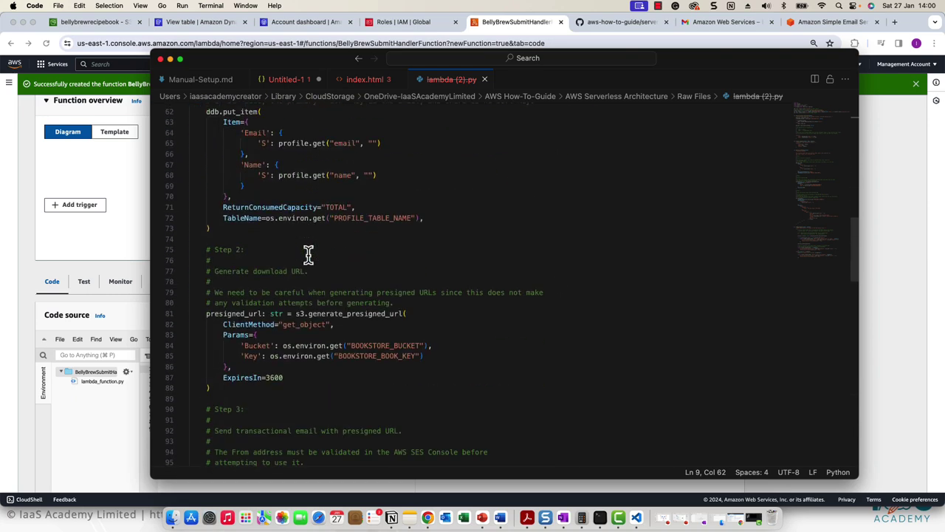
pyautogui.scroll(-1, 308, 255)
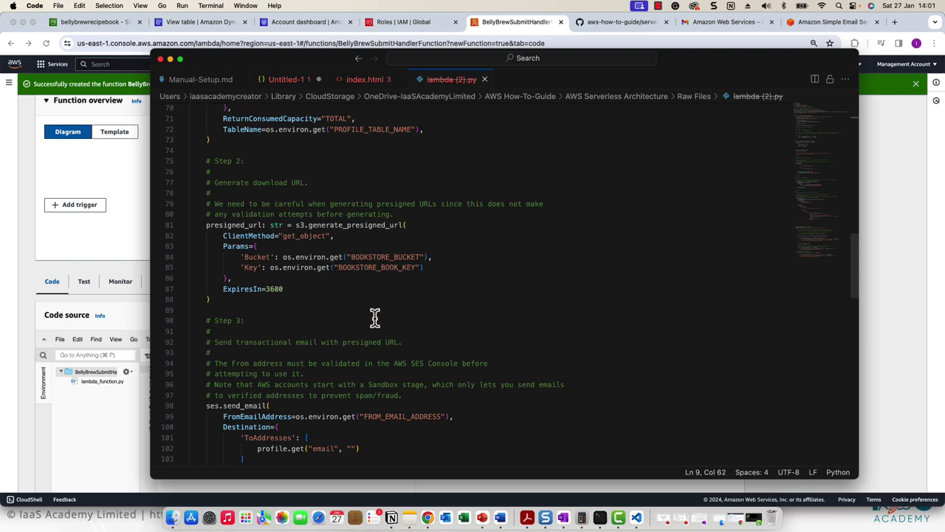
pyautogui.scroll(-5, 374, 317)
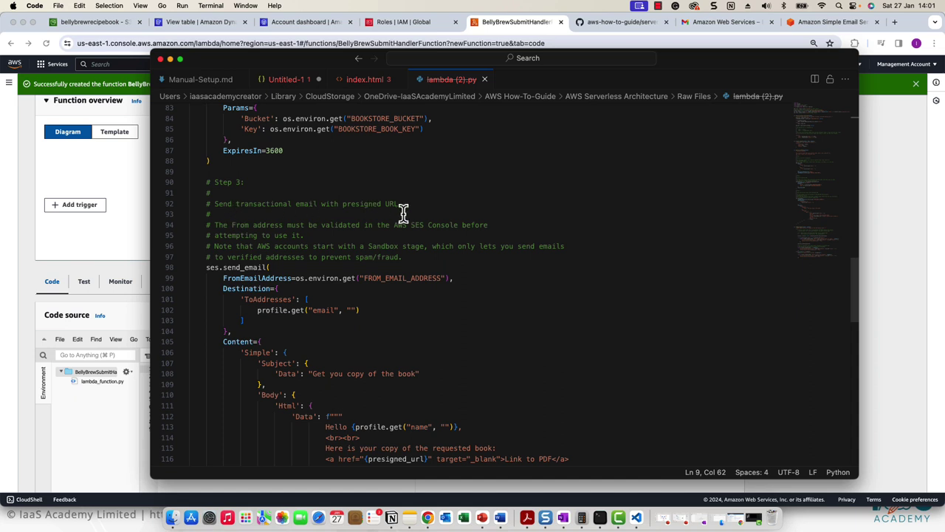
pyautogui.scroll(-3, 416, 303)
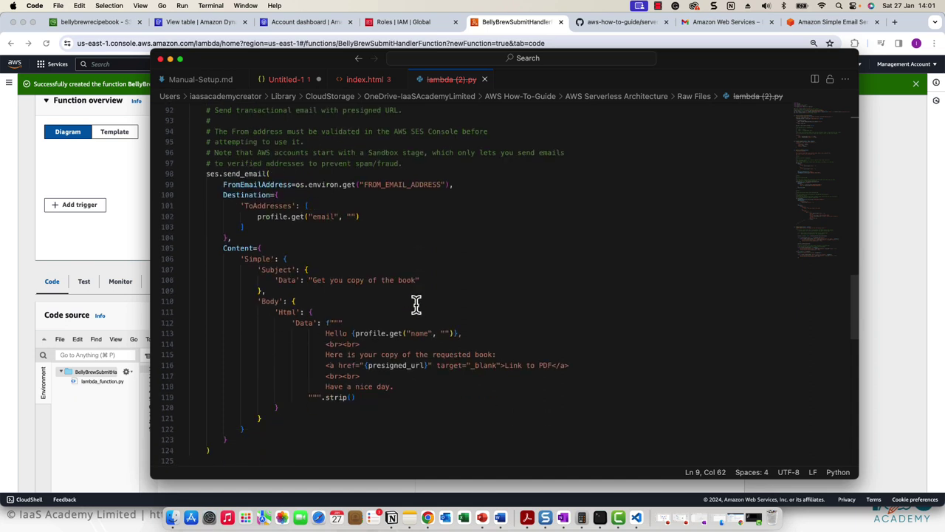
pyautogui.scroll(-5, 416, 303)
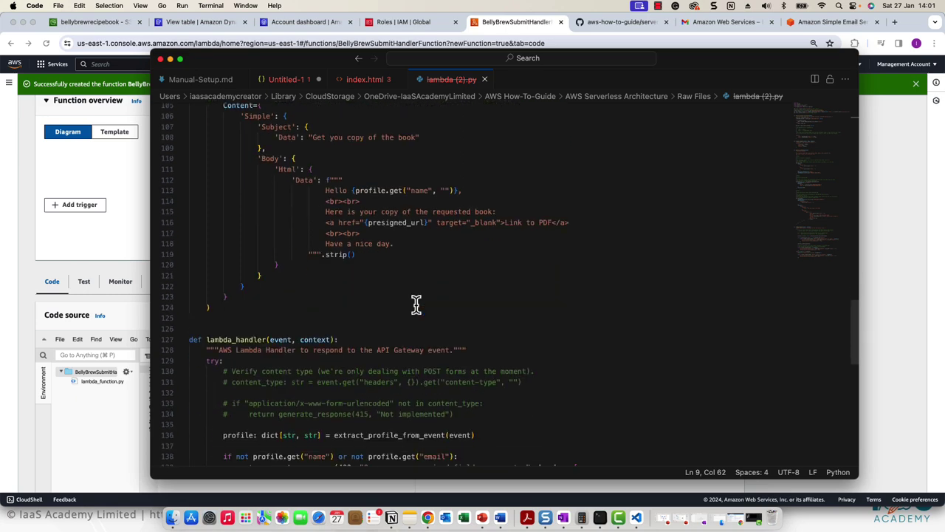
pyautogui.scroll(-10, 416, 303)
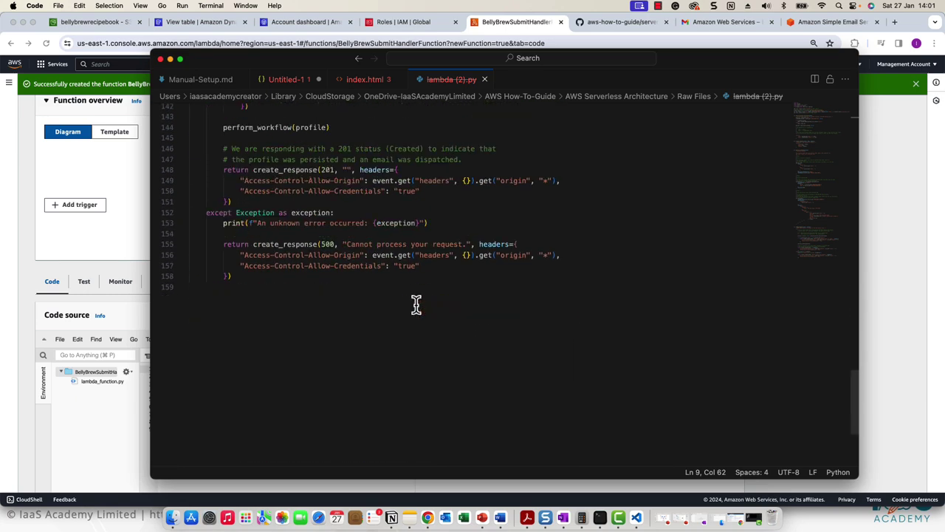
# Copy all the code of lambda (2).py and replace the default code in the Lambda function's lambda_function file with it.
pyautogui.moveTo(208, 289); pyautogui.dragTo(194, 96)
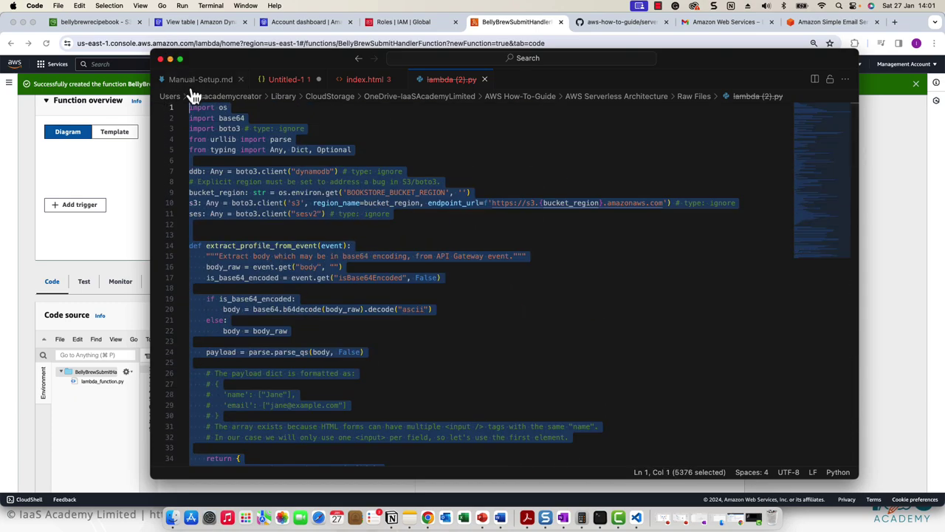
pyautogui.click(170, 59)
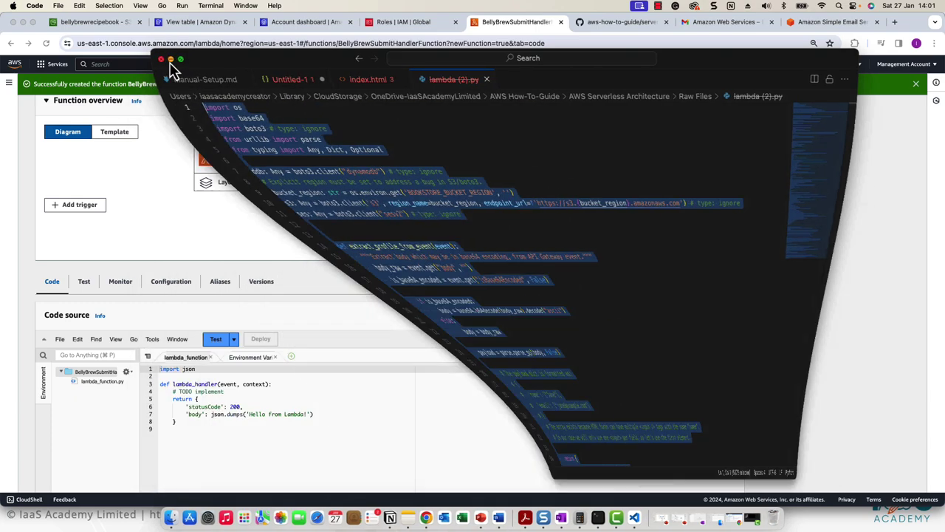
pyautogui.moveTo(183, 430); pyautogui.dragTo(159, 368)
pyautogui.press('BackSpace')
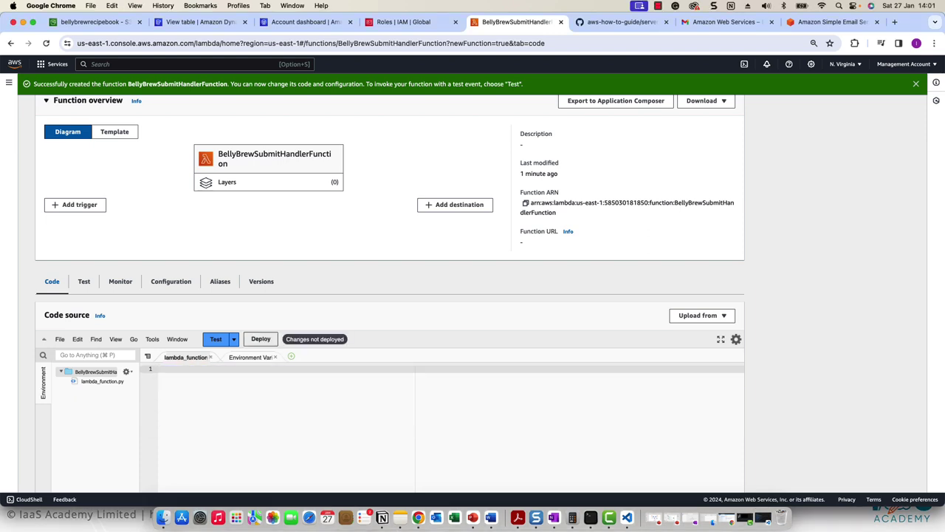
pyautogui.press('super+v')
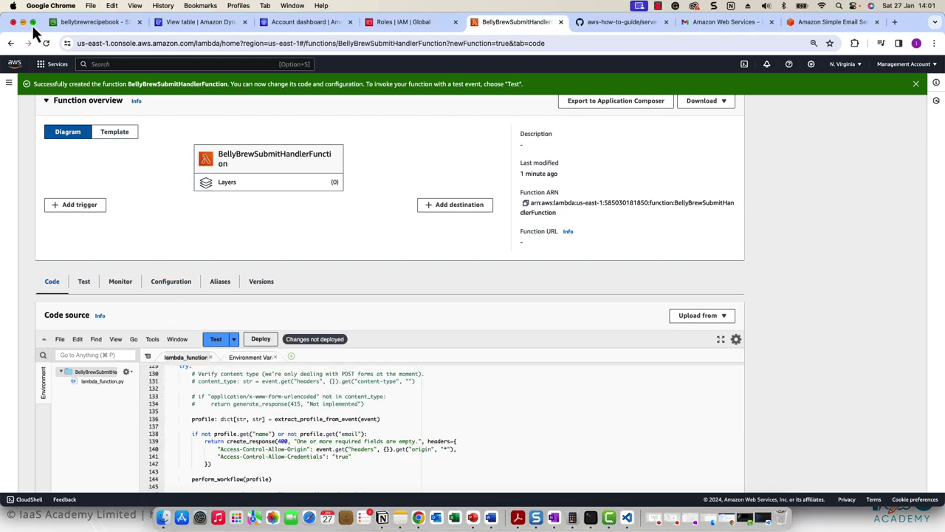
# Return the browser to full screen, check the pasted code from end to start, and deploy the function's changes.
pyautogui.click(32, 22)
pyautogui.scroll(-5, 502, 428)
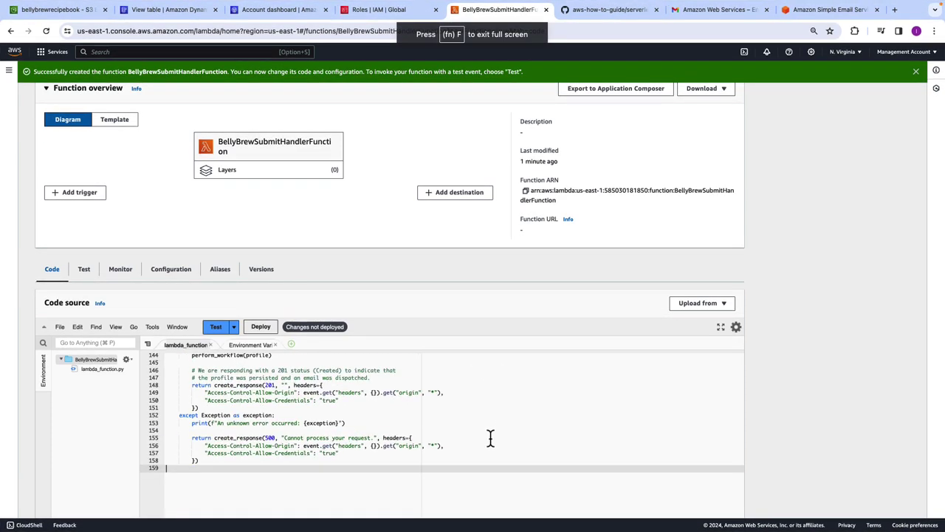
pyautogui.scroll(-3, 490, 438)
pyautogui.scroll(10, 489, 439)
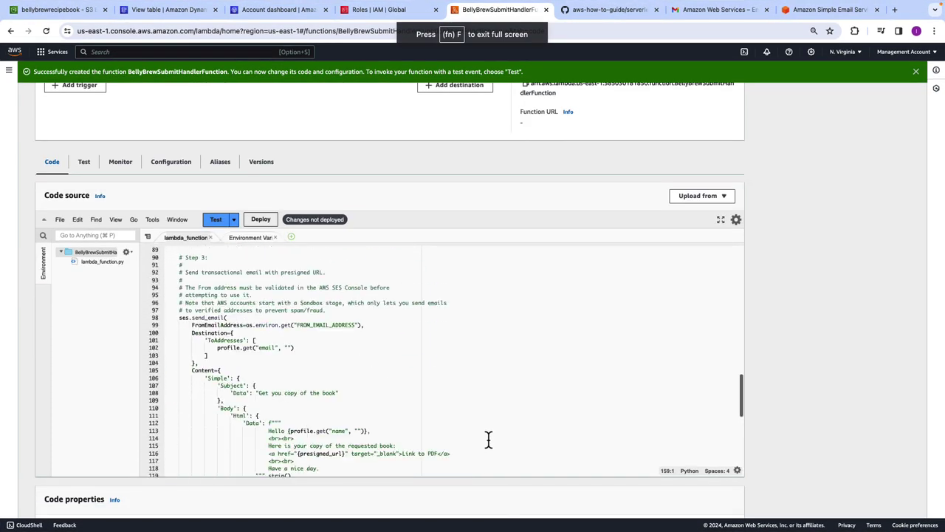
pyautogui.scroll(15, 488, 439)
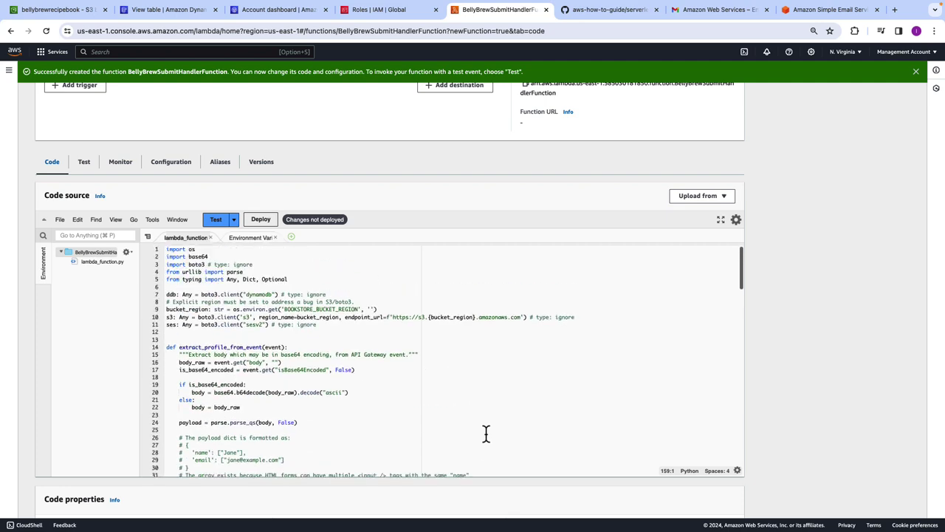
pyautogui.scroll(5, 310, 347)
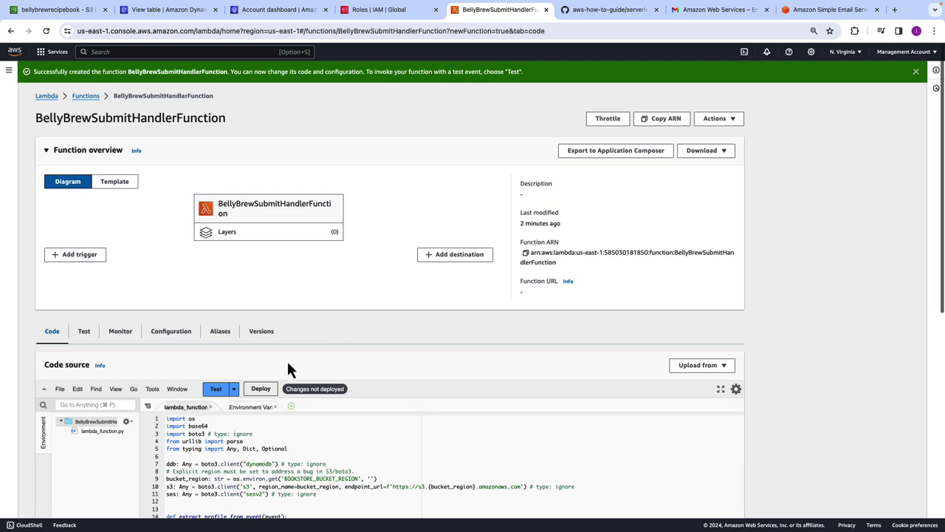
pyautogui.click(263, 390)
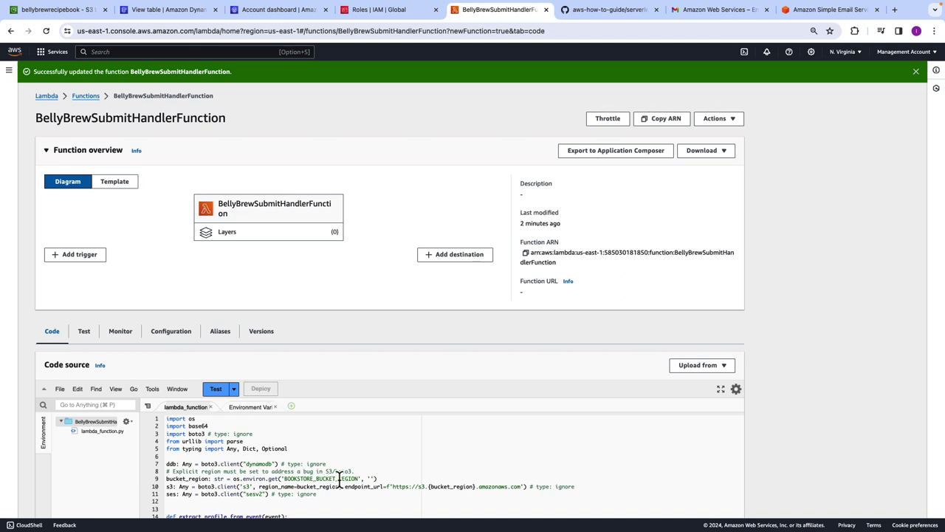
pyautogui.scroll(-3, 410, 504)
pyautogui.scroll(-2, 410, 504)
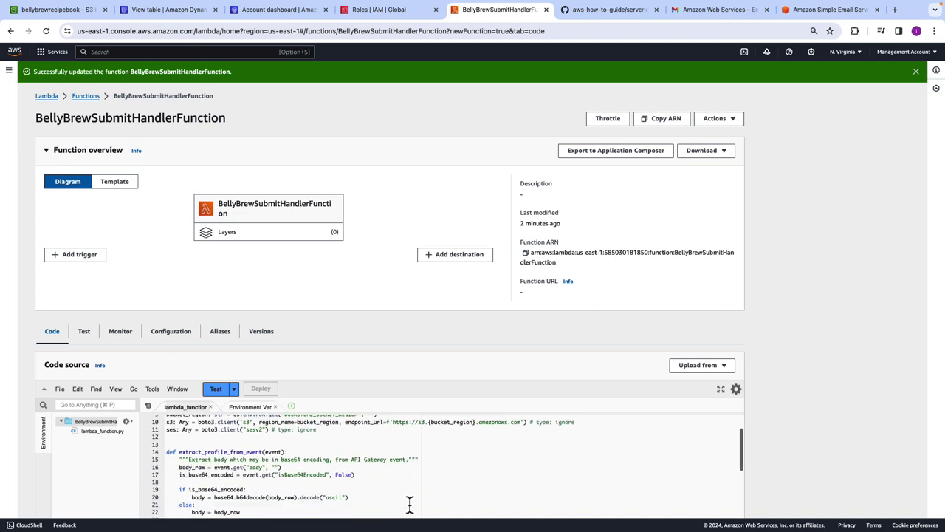
# In the function's configuration, add the environment variable FROM_EMAIL_ADDRESS with the sender's e-mail address as its value.
pyautogui.click(185, 337)
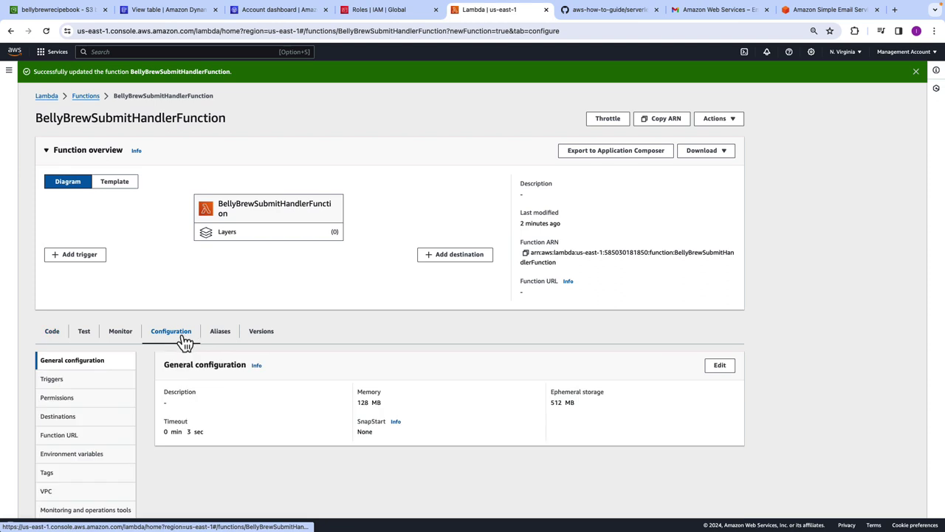
pyautogui.click(79, 453)
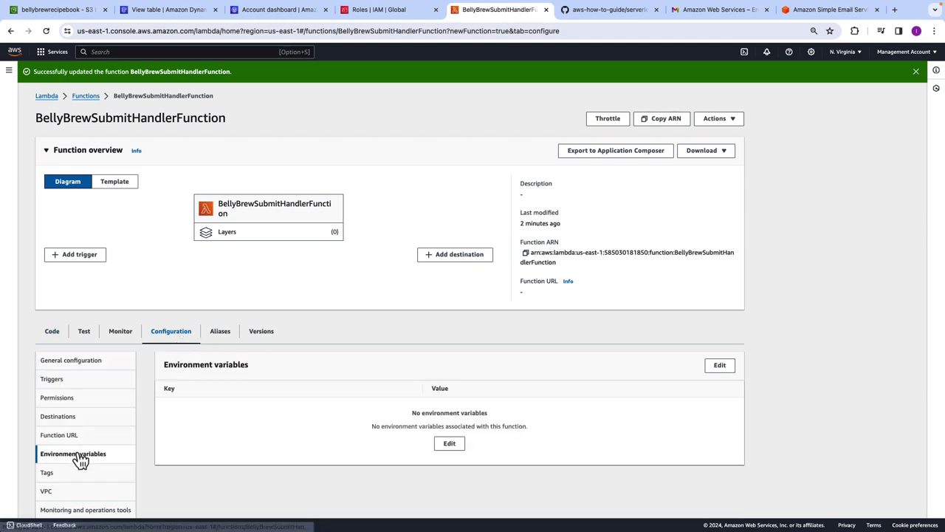
pyautogui.scroll(-1, 412, 412)
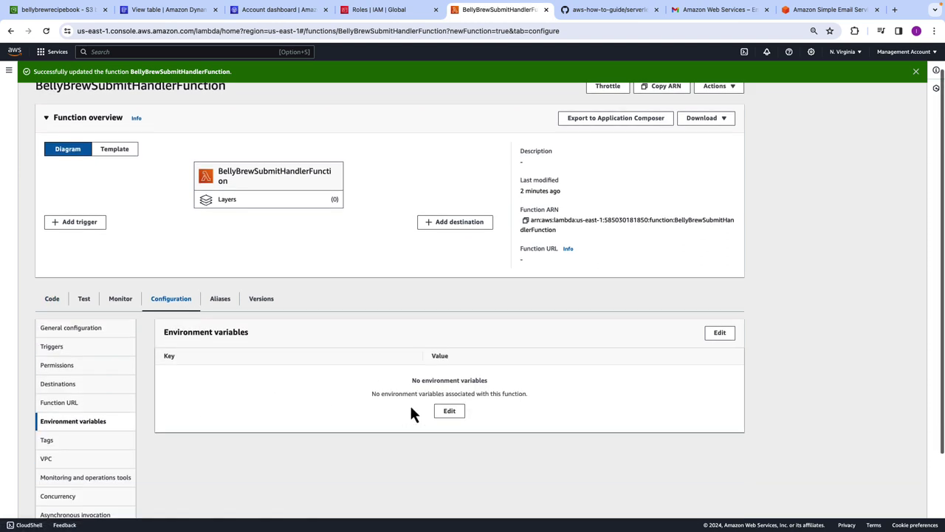
pyautogui.click(448, 415)
pyautogui.click(92, 202)
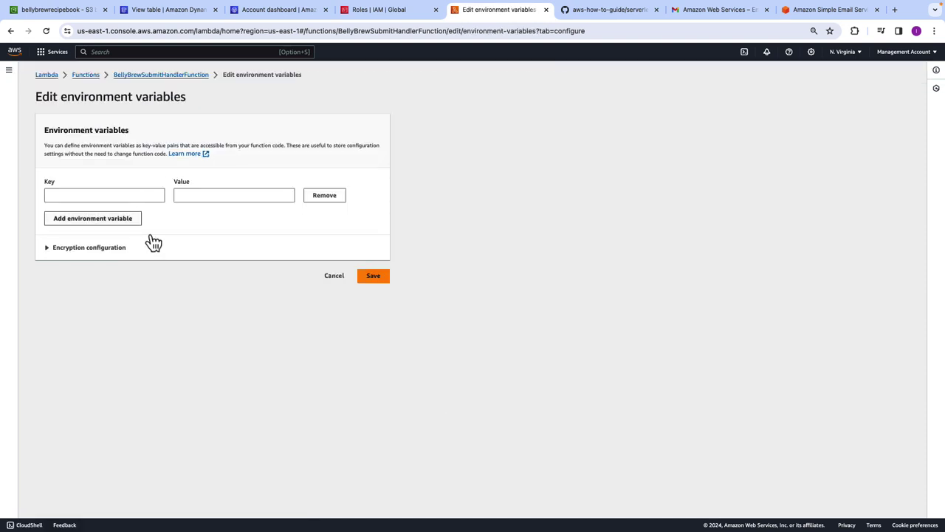
pyautogui.click(116, 196)
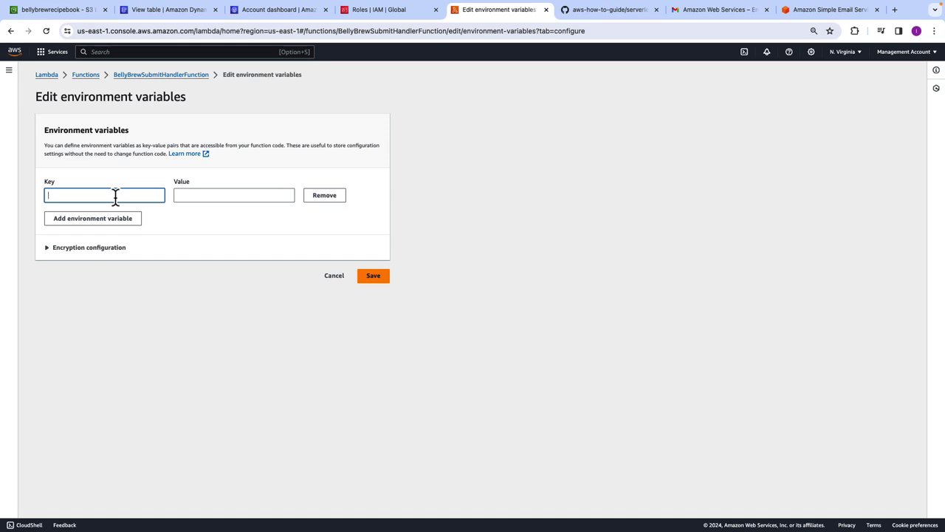
pyautogui.write('FROM_EMAIL_ADDRESS')
pyautogui.click(233, 194)
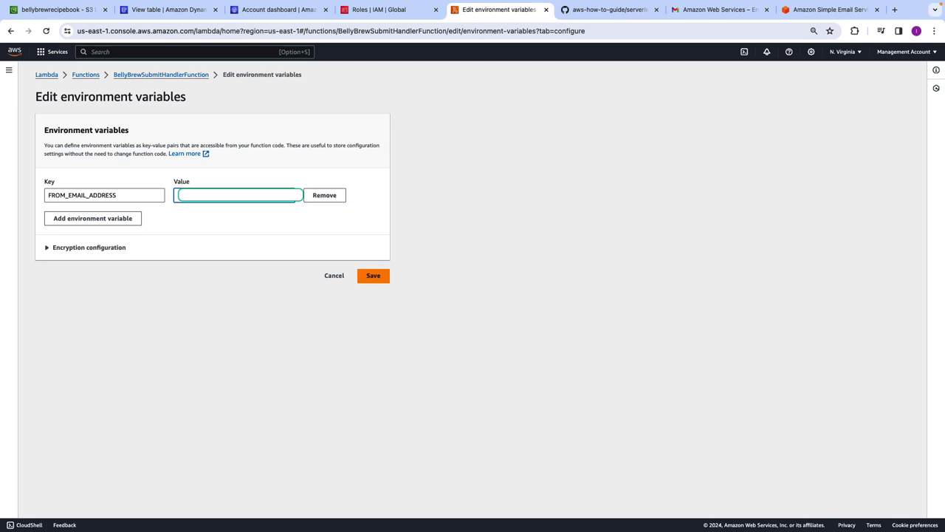
# Add the environment variable BOOKSTORE_BUCKET with the value bellybrewrecipebook and check it against the S3 bucket's name.
pyautogui.click(80, 218)
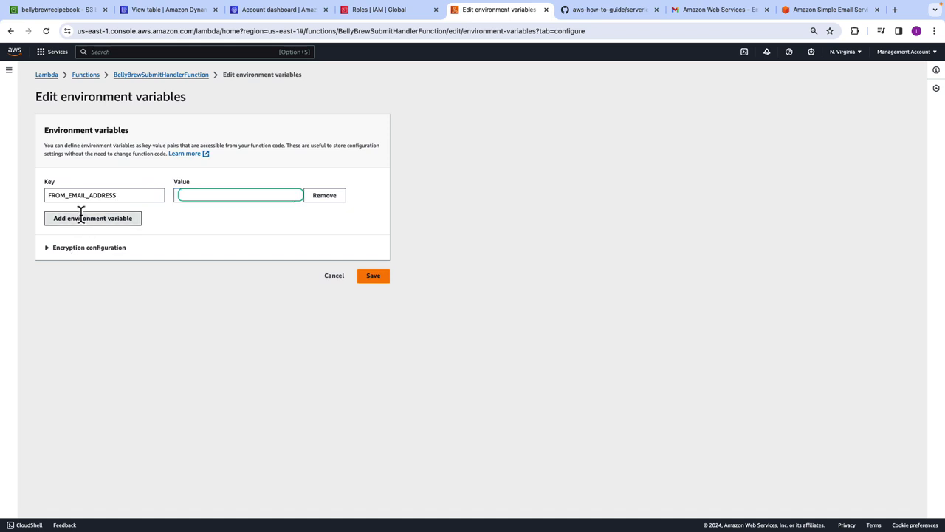
pyautogui.click(81, 220)
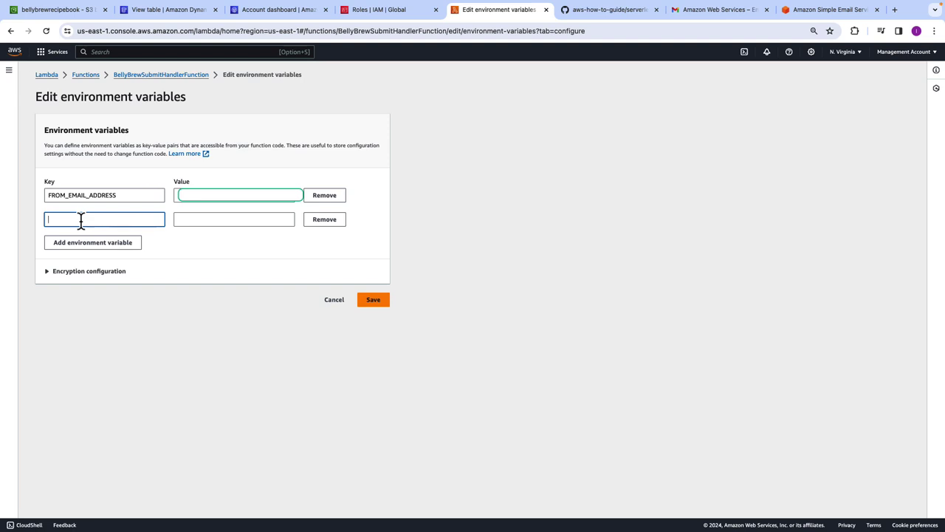
pyautogui.write('BOOKSTORE_BUCKET')
pyautogui.click(234, 220)
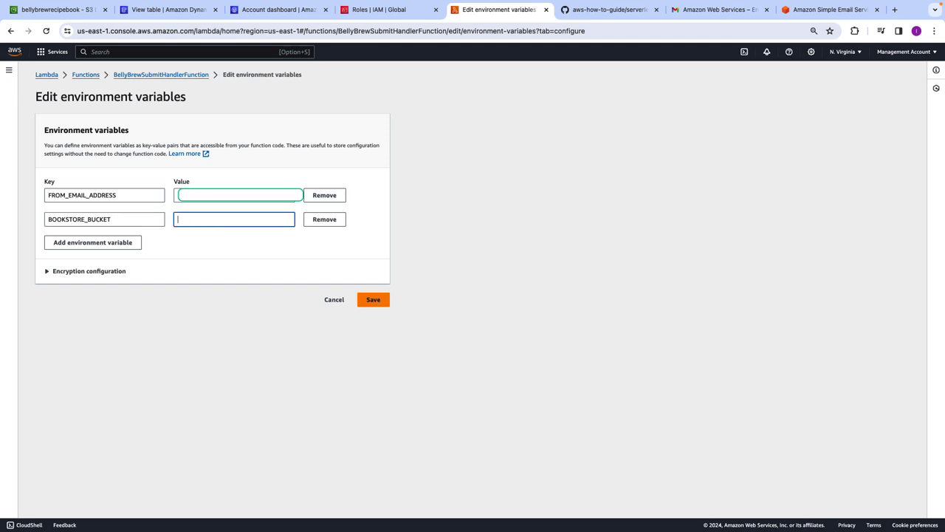
pyautogui.write('bellybrewrecipebook')
pyautogui.click(70, 11)
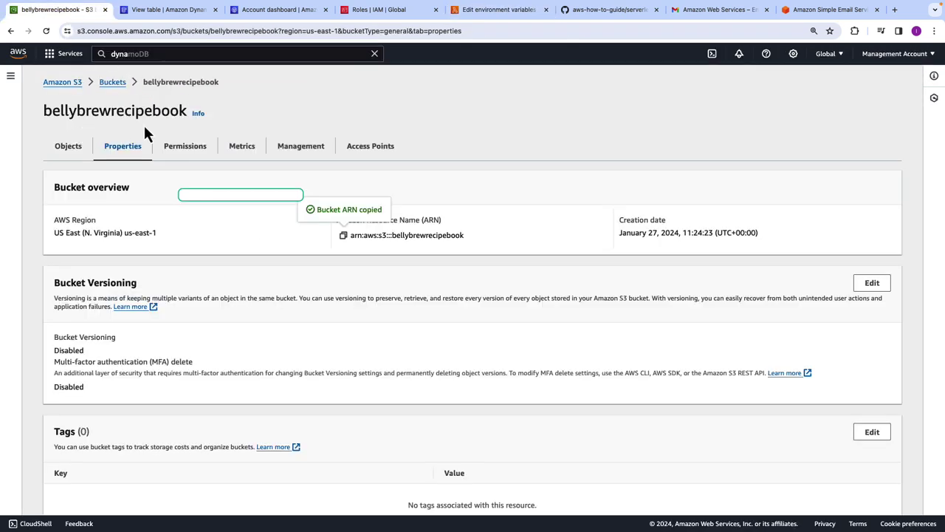
pyautogui.click(498, 10)
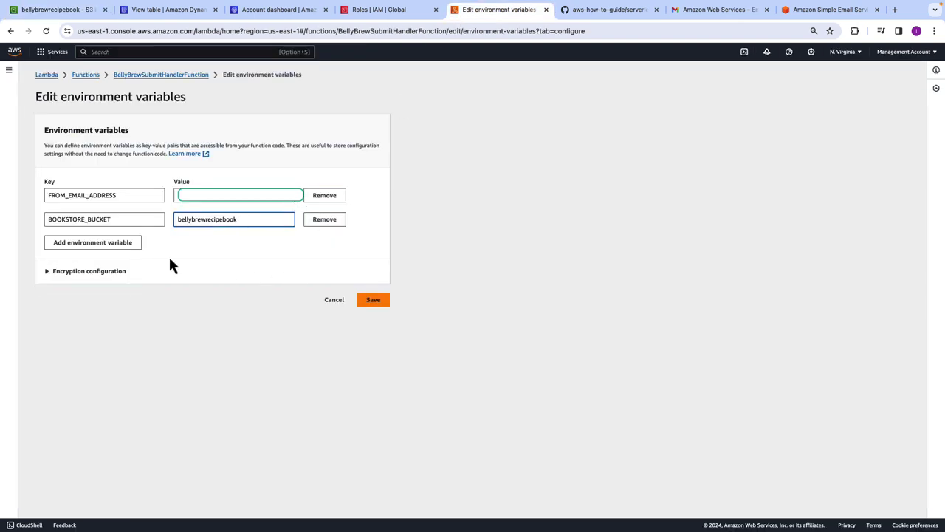
# Add the environment variable BOOKSTORE_BOOK_KEY with the value books/book.pdf.
pyautogui.click(118, 248)
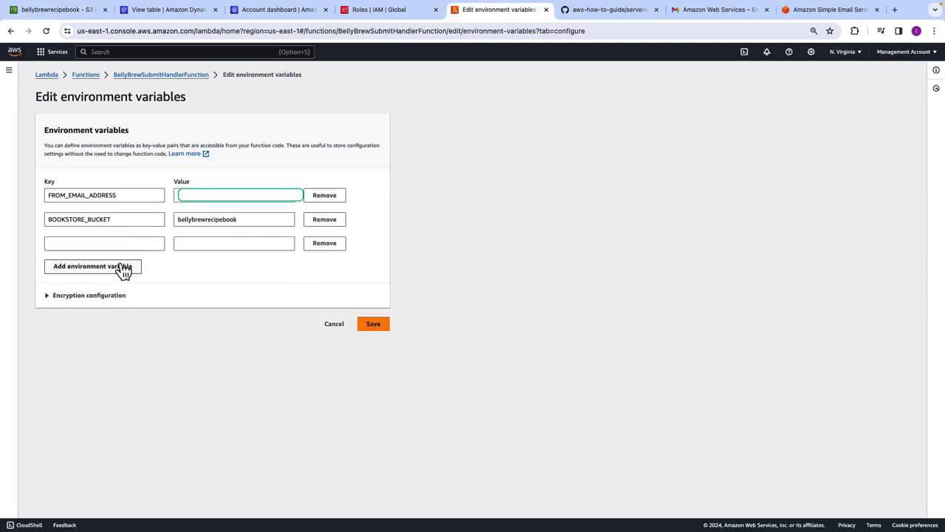
pyautogui.click(124, 246)
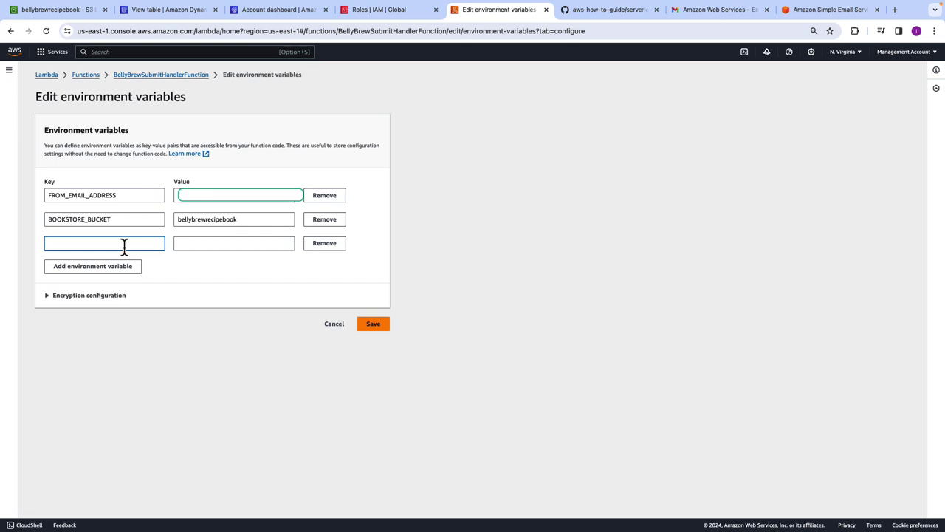
pyautogui.write('BOOKSTORE_BOOK_KEY')
pyautogui.press('Tab')
pyautogui.write('books')
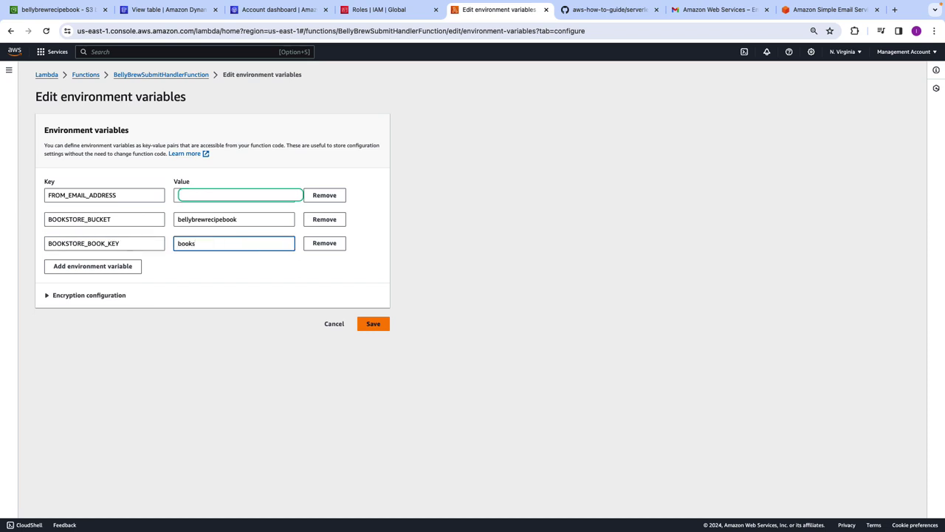
pyautogui.write('/book.pdf')
# Add the environment variable BOOKSTORE_BUCKET_REGION with the value us-east-1.
pyautogui.click(91, 267)
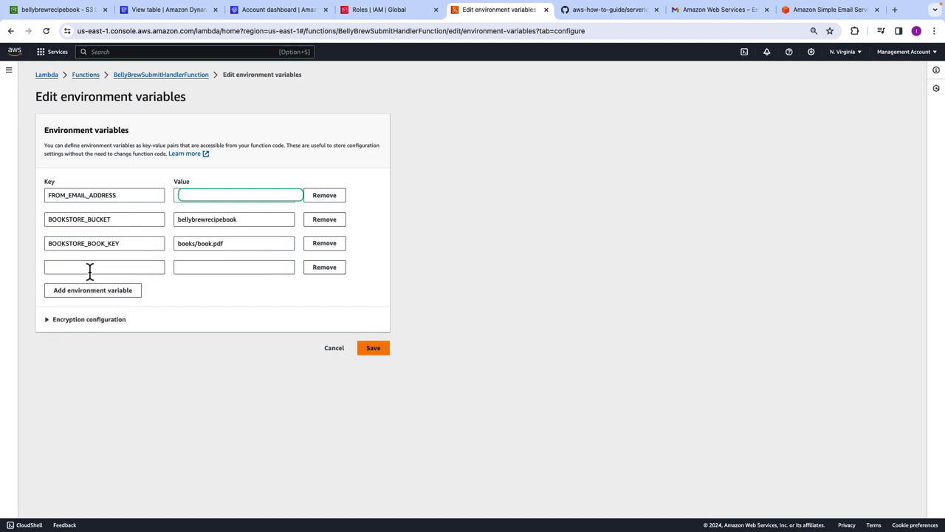
pyautogui.click(89, 267)
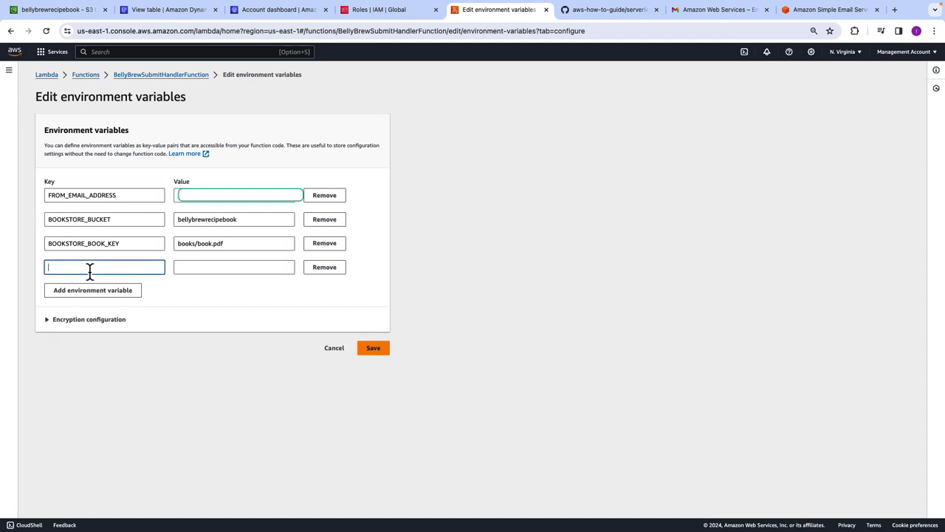
pyautogui.write('BOOKSTORE_BUCKET_REGION')
pyautogui.click(233, 266)
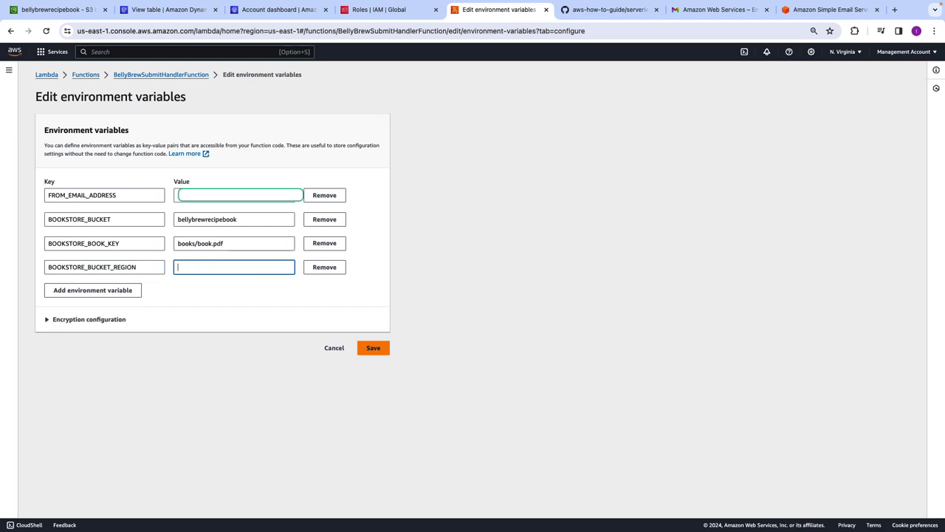
pyautogui.write('us-east-1')
# Add the environment variable PROFILE_TABLE_NAME with the value ProfileTable and save all the environment variables.
pyautogui.click(81, 302)
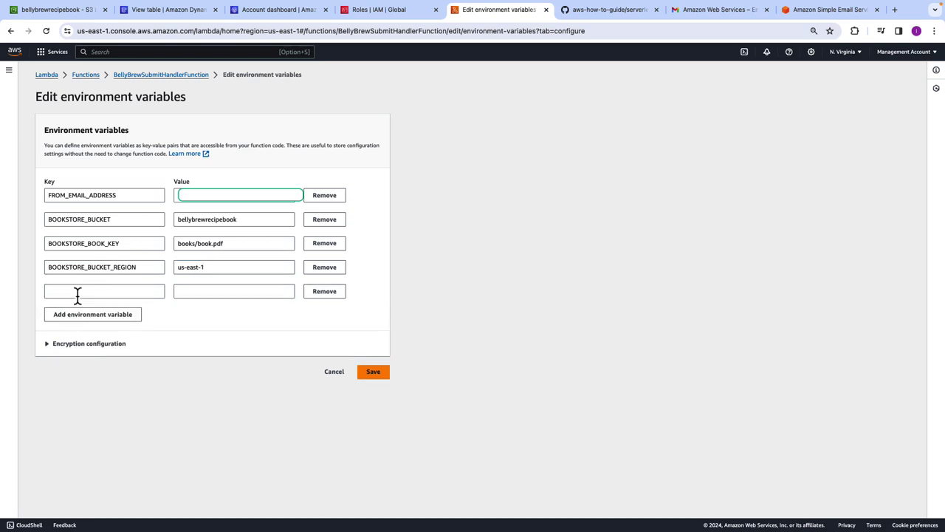
pyautogui.click(77, 294)
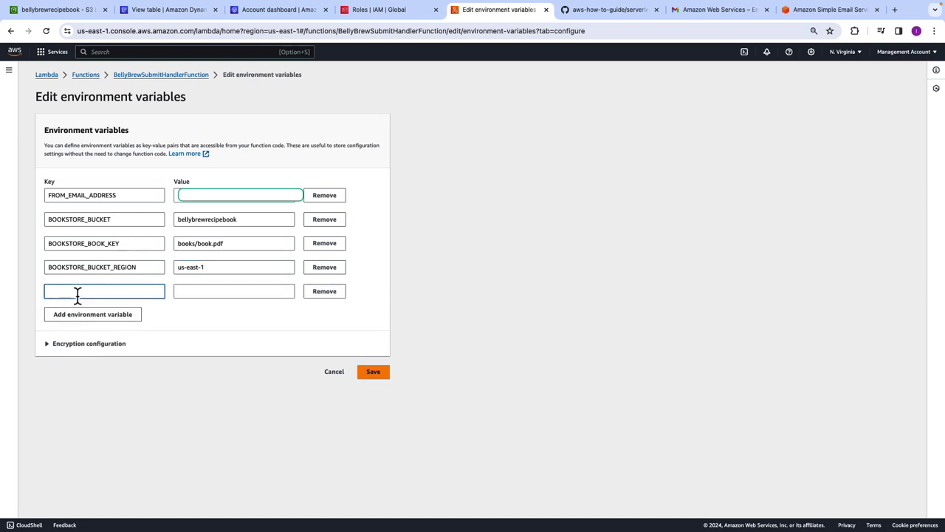
pyautogui.write('PROFILE_TABLE_NAME')
pyautogui.press('Tab')
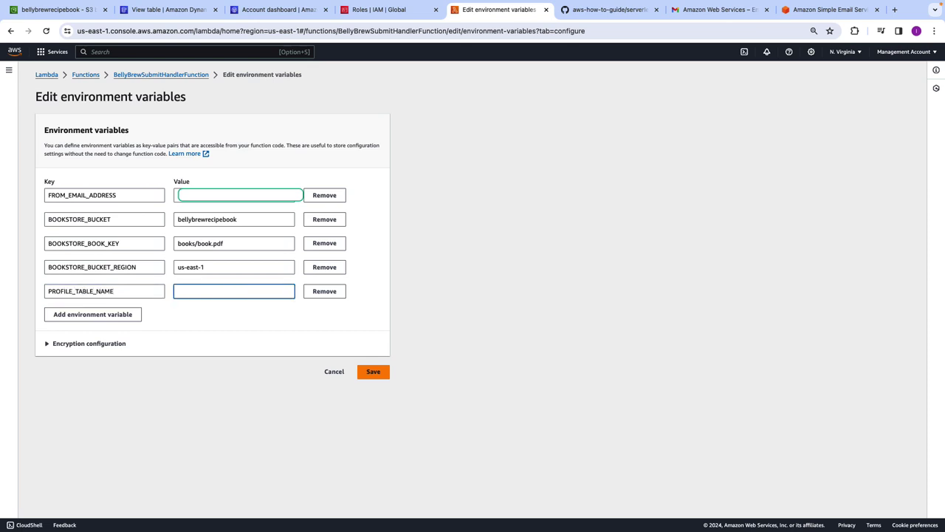
pyautogui.write('ProfileTable')
pyautogui.click(377, 377)
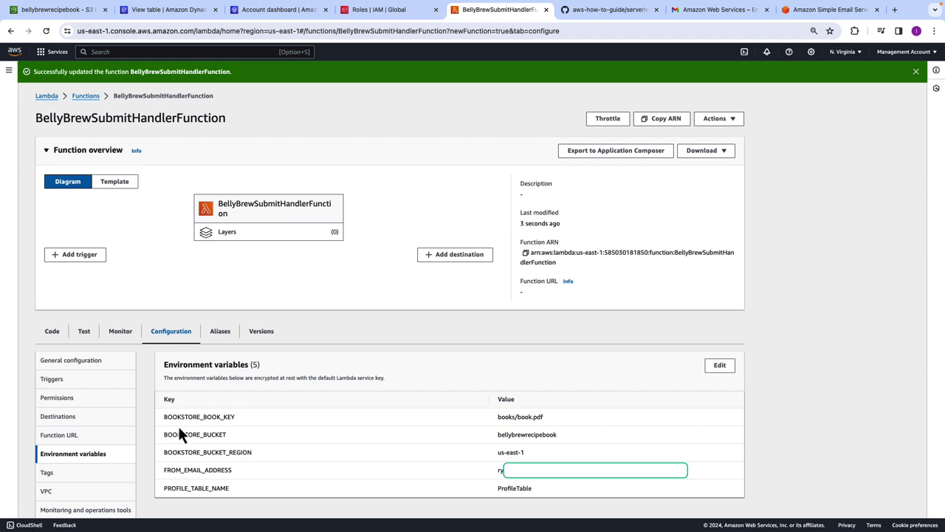
# Review the function's code from the imports to the end of the Lambda handler and return to the function overview.
pyautogui.click(52, 330)
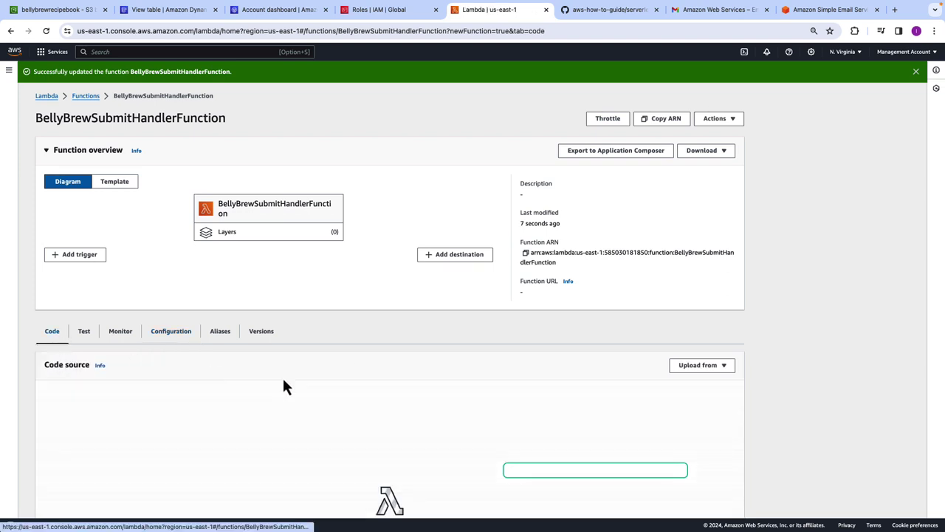
pyautogui.scroll(-3, 442, 412)
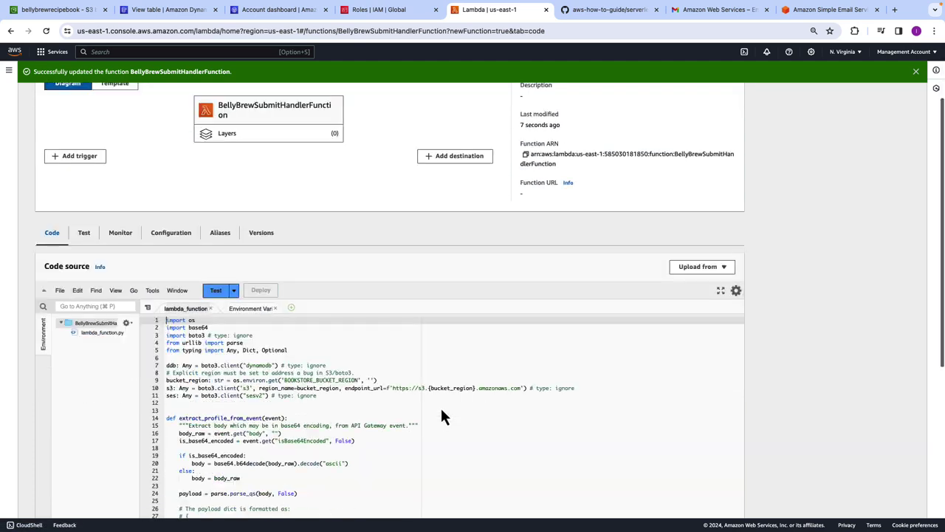
pyautogui.scroll(-4, 440, 414)
pyautogui.scroll(-5, 442, 344)
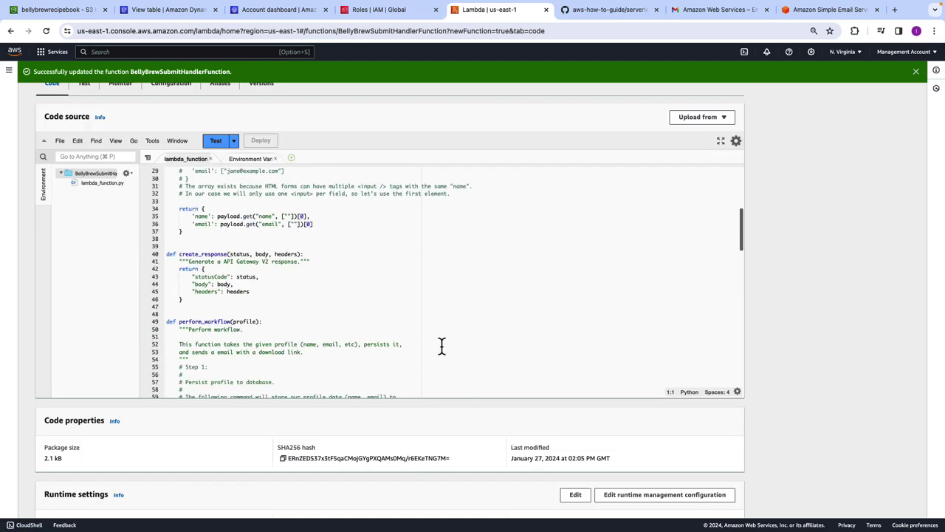
pyautogui.scroll(-15, 442, 344)
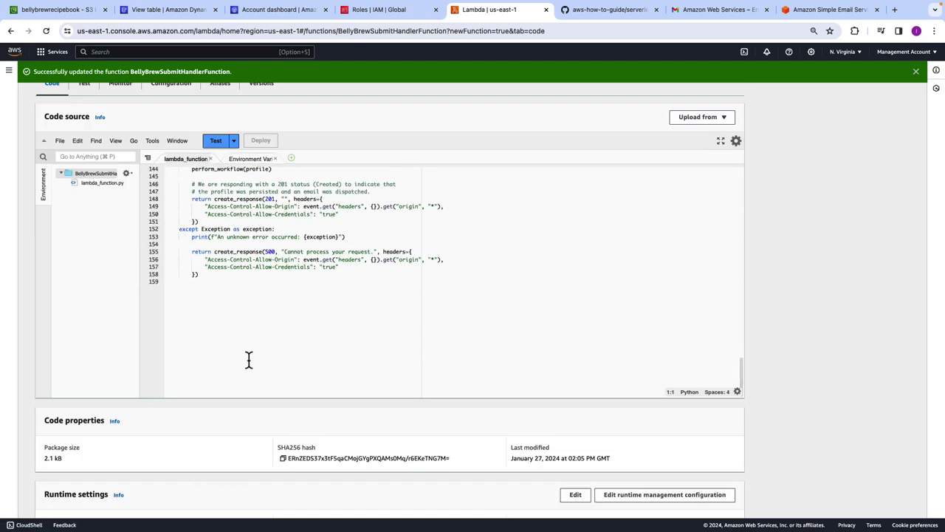
pyautogui.scroll(3, 183, 300)
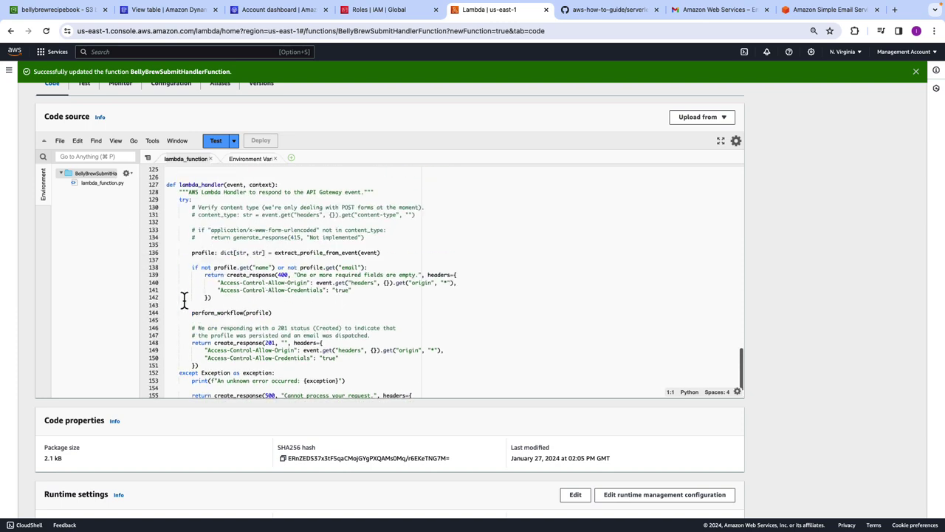
pyautogui.scroll(8, 183, 288)
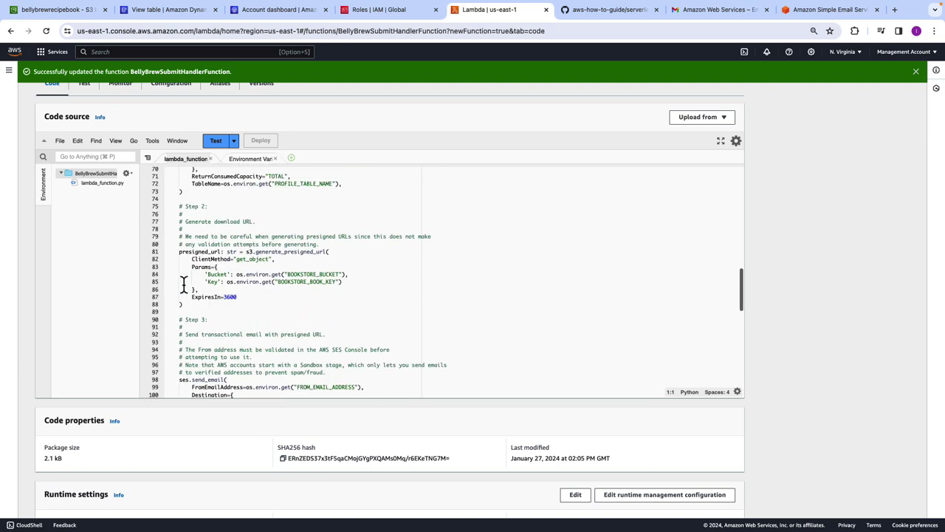
pyautogui.scroll(10, 184, 285)
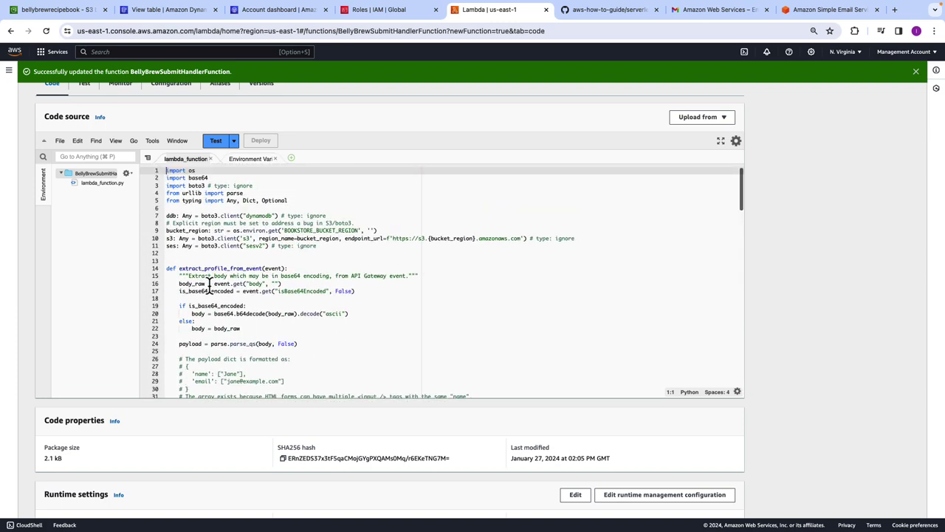
pyautogui.scroll(5, 209, 286)
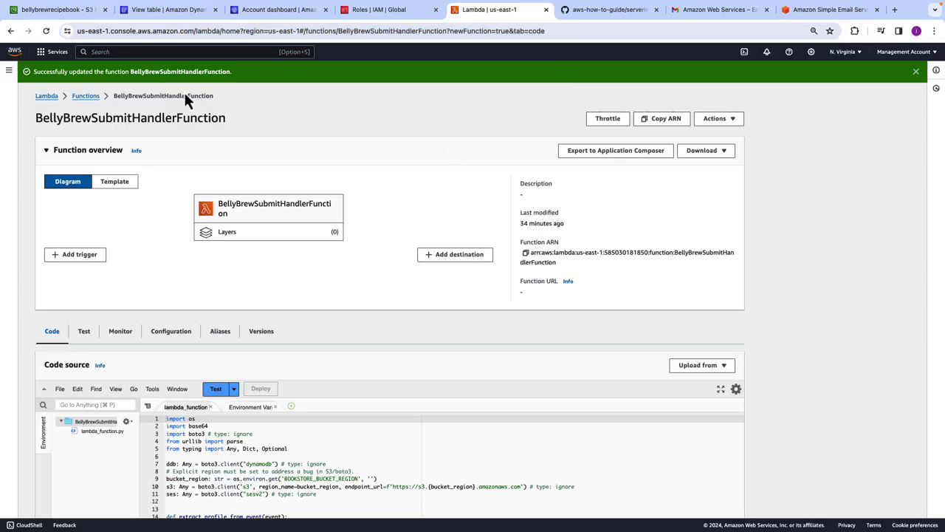
# Search the AWS services for API and open API Gateway in a new browser tab.
pyautogui.click(173, 52)
pyautogui.write('API')
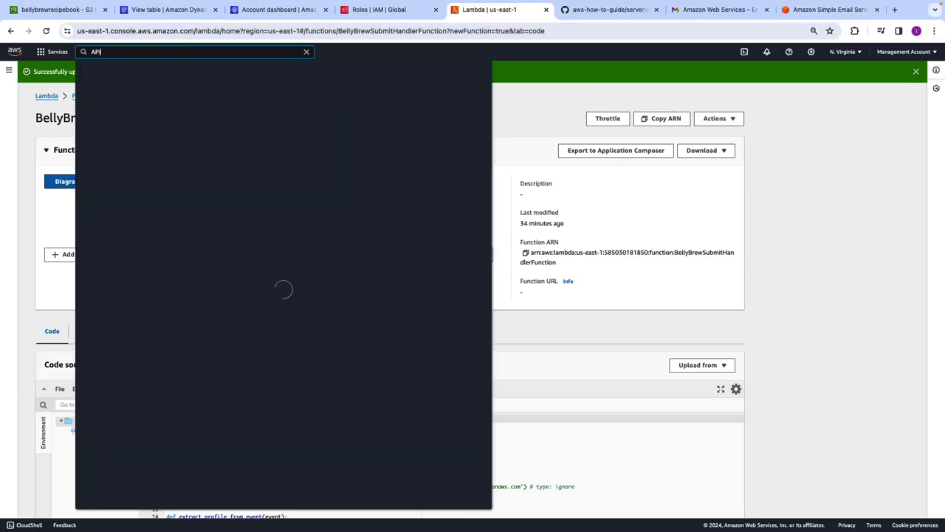
pyautogui.rightClick(244, 126)
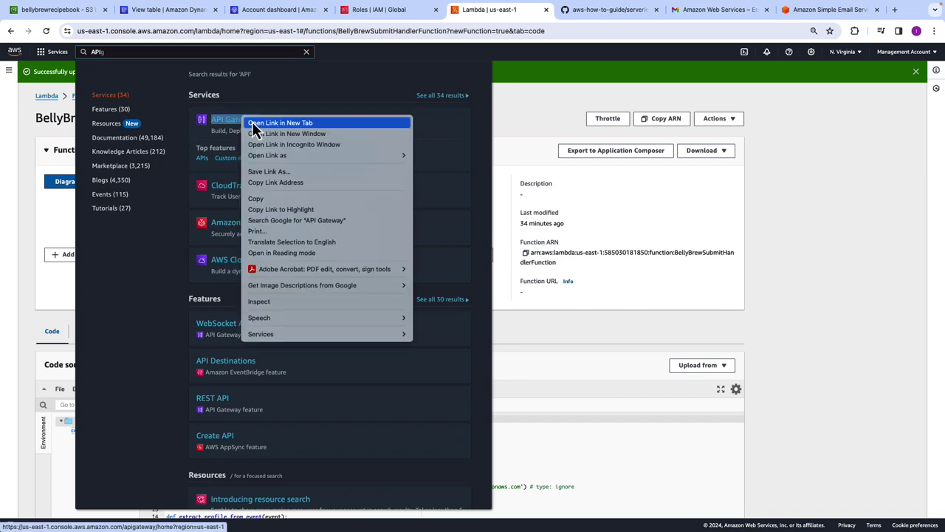
pyautogui.click(288, 132)
pyautogui.click(539, 9)
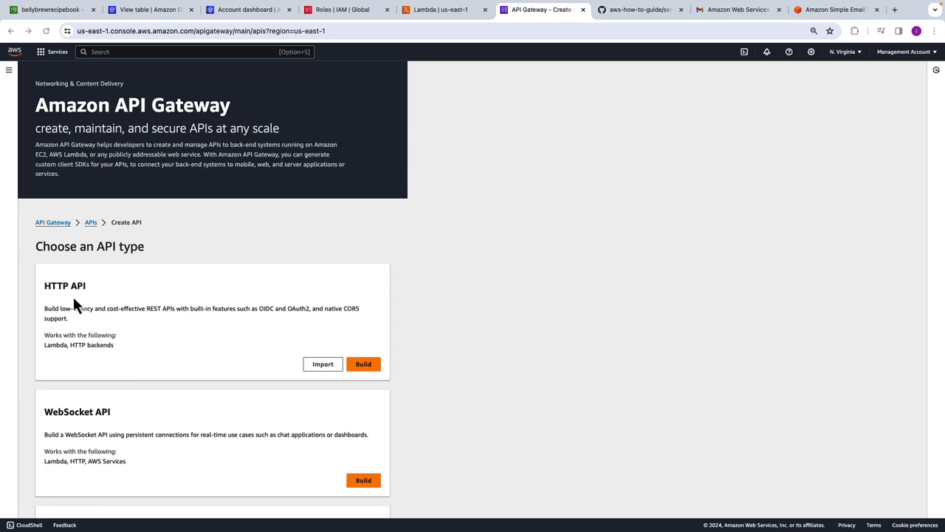
# Look through the available API types and start building an HTTP API.
pyautogui.scroll(-2, 118, 329)
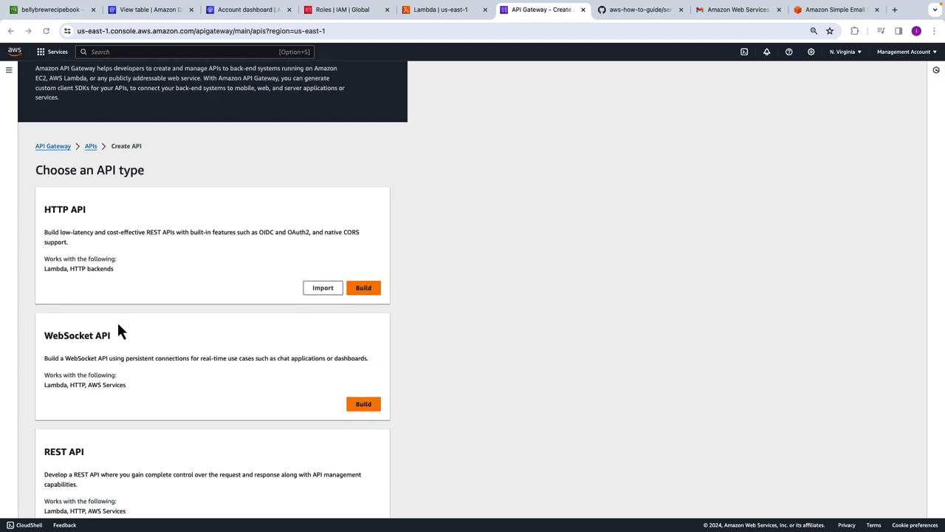
pyautogui.scroll(-1, 118, 326)
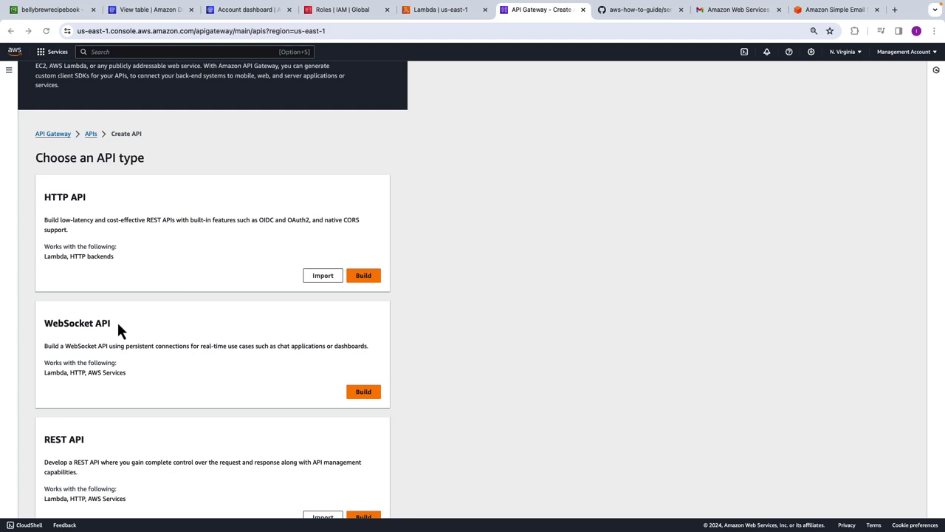
pyautogui.scroll(3, 117, 330)
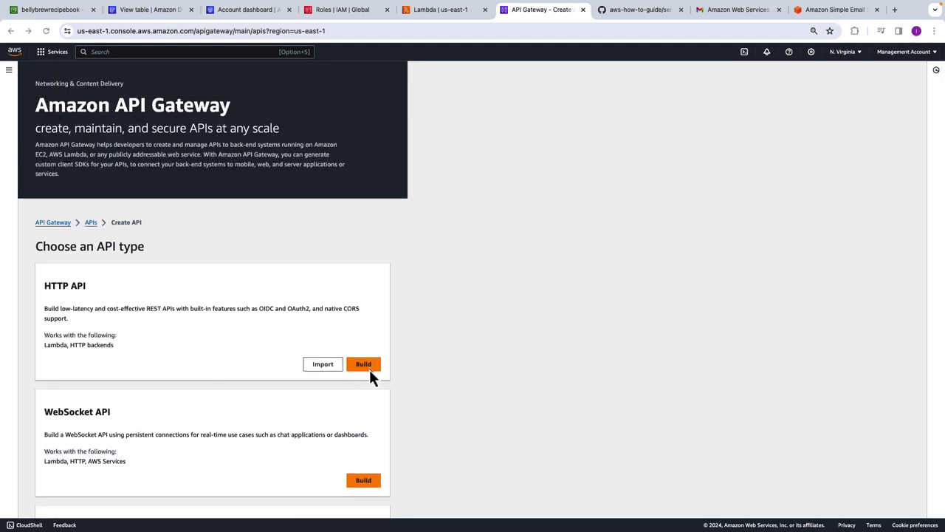
pyautogui.click(369, 367)
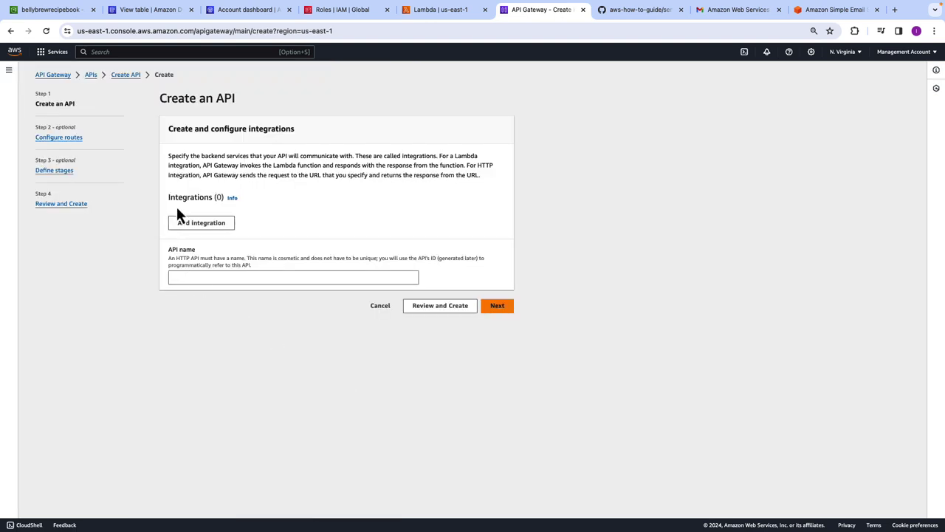
# Add a Lambda integration to the API that targets the BellyBrewSubmitHandlerFunction function.
pyautogui.click(202, 226)
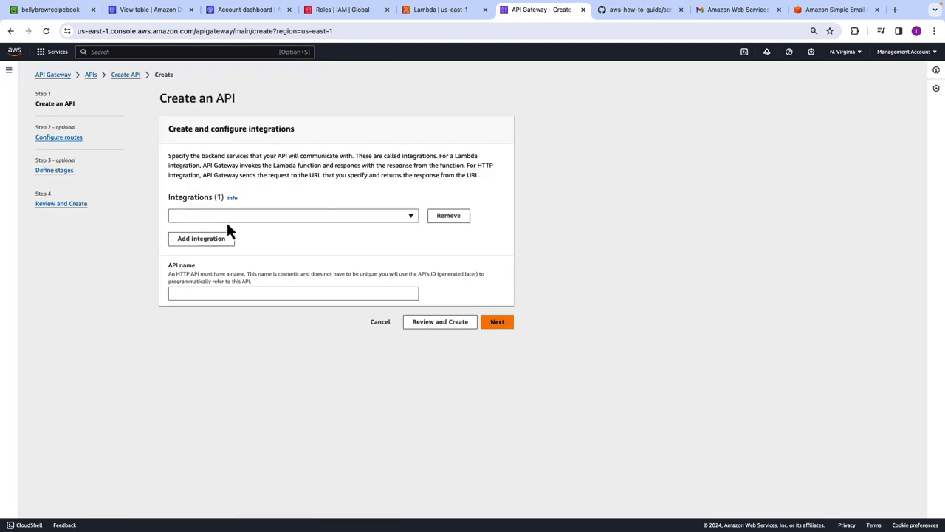
pyautogui.click(226, 220)
pyautogui.click(222, 230)
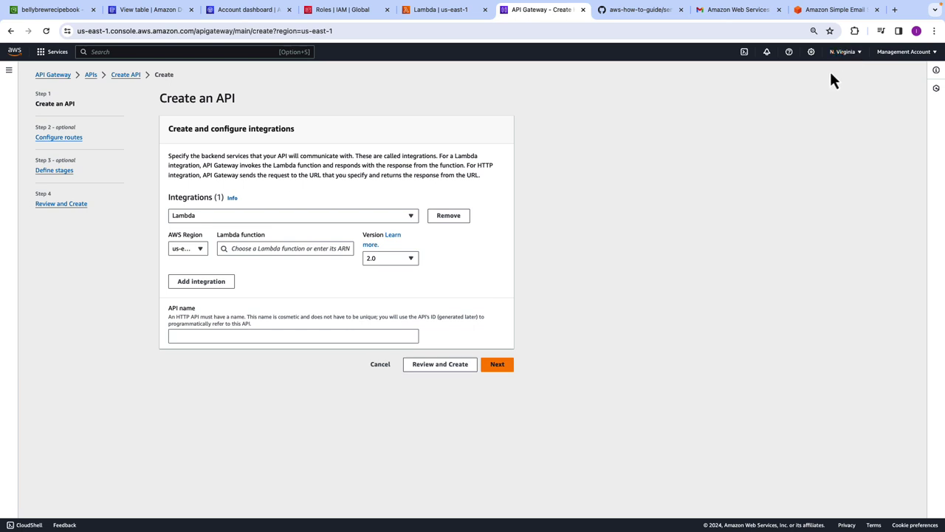
pyautogui.click(293, 251)
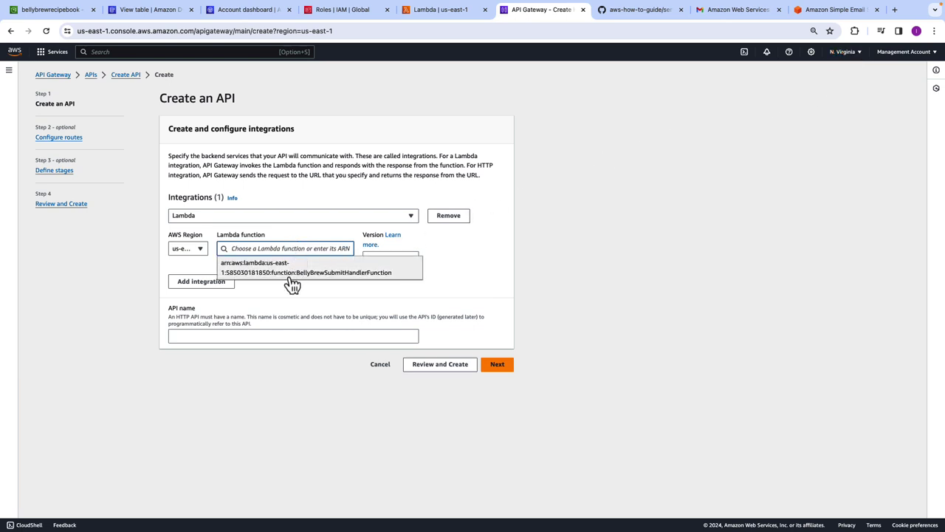
pyautogui.click(362, 272)
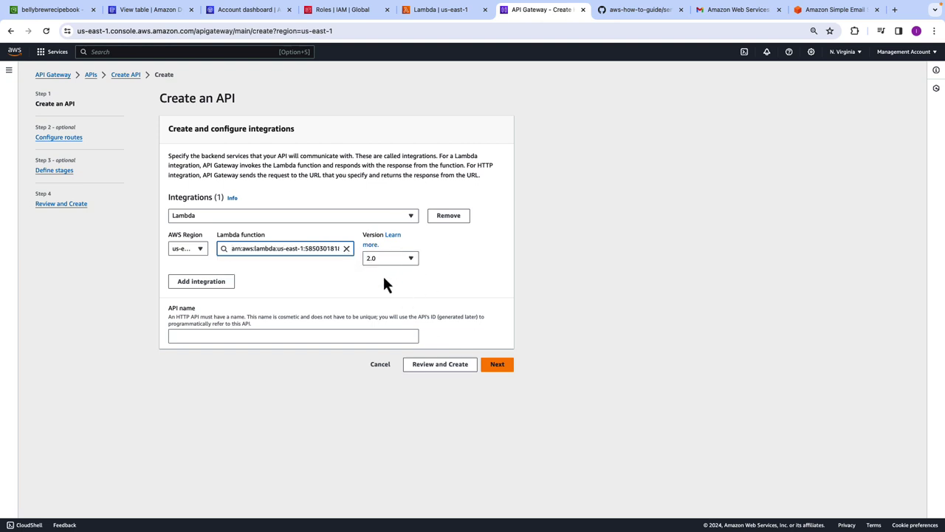
# Name the API BellyBrewSubmitHandlerEndpointAPI and continue to the route configuration.
pyautogui.click(179, 334)
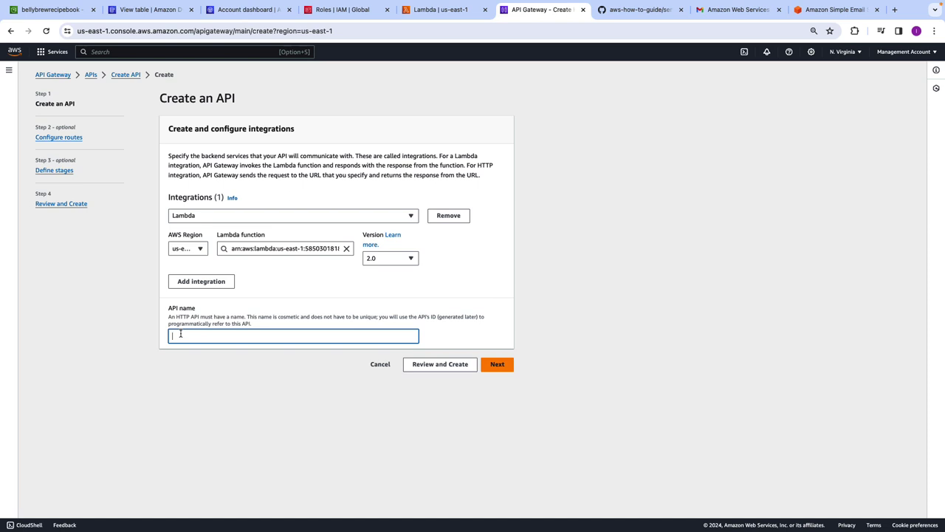
pyautogui.write('BellyBrewSubmitHandlerEndpoiintAP')
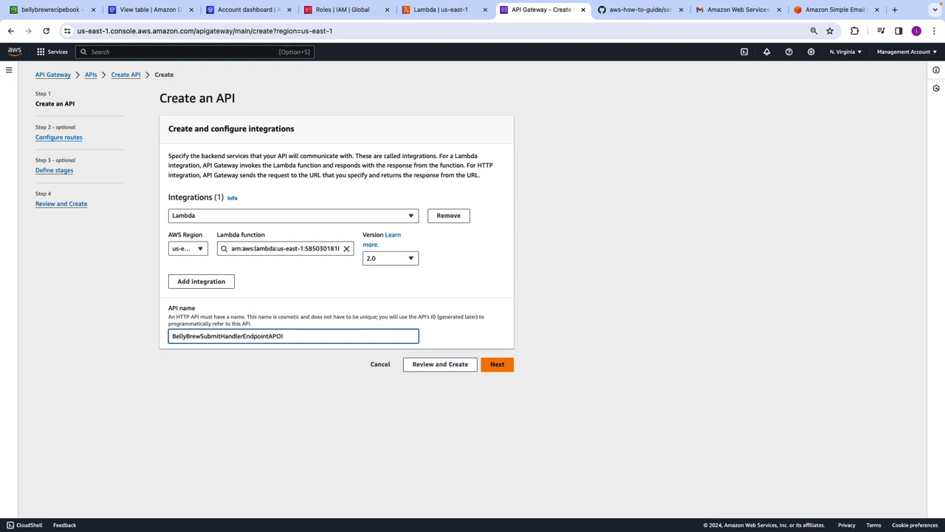
pyautogui.write('I')
pyautogui.click(504, 364)
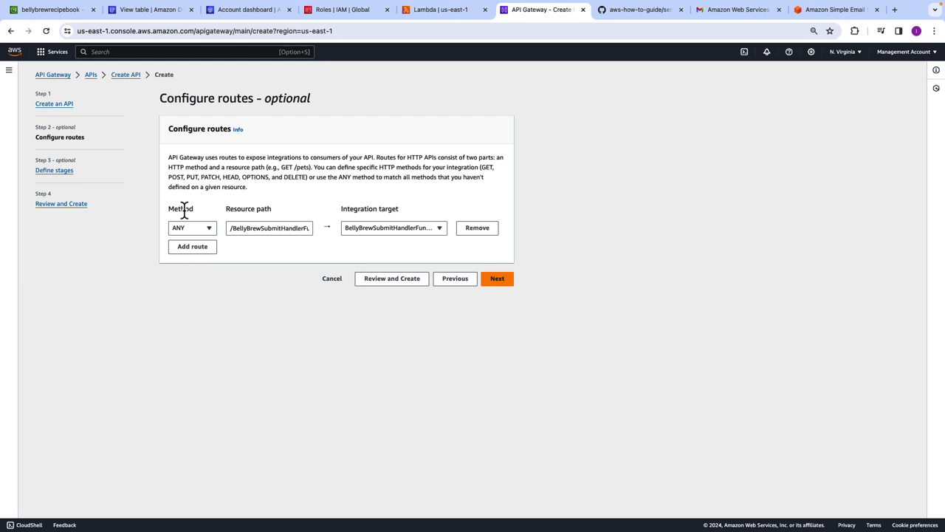
# Configure a POST route with resource path /submit for the Lambda integration and continue to the stage settings.
pyautogui.click(193, 231)
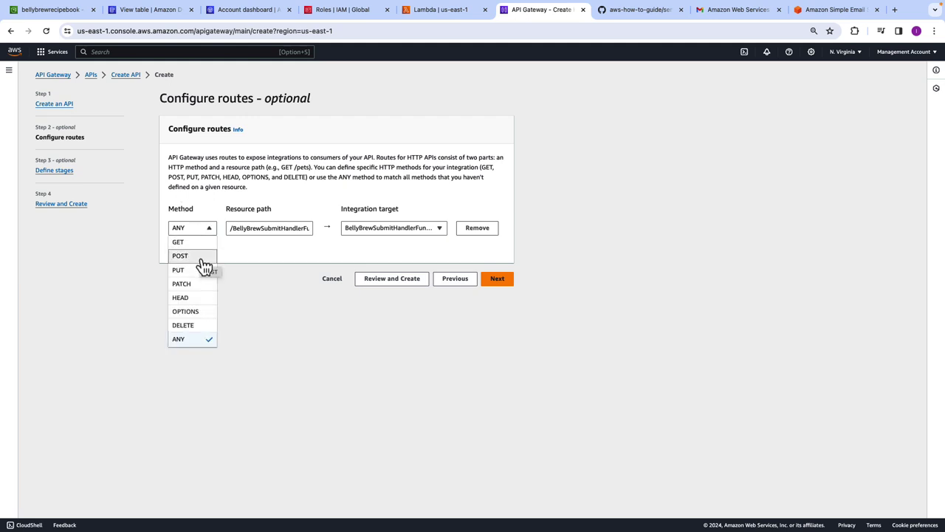
pyautogui.click(201, 257)
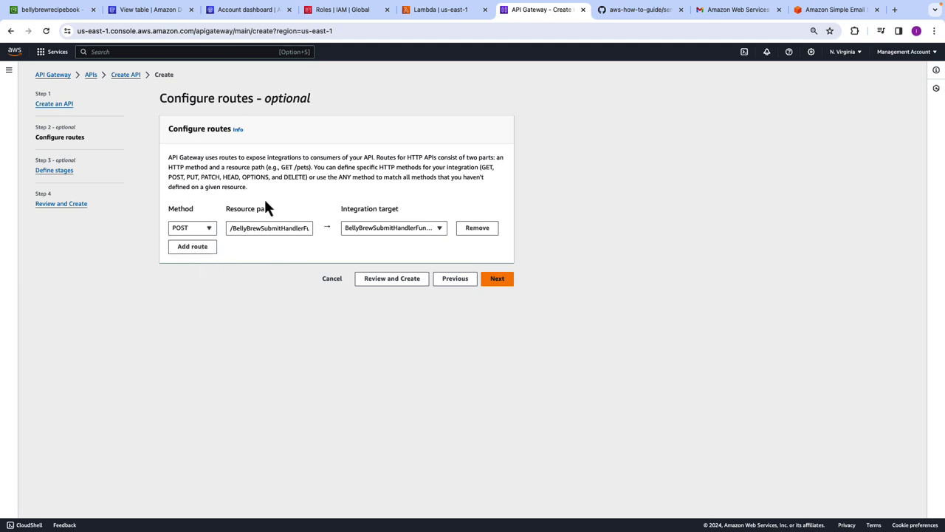
pyautogui.tripleClick(258, 227)
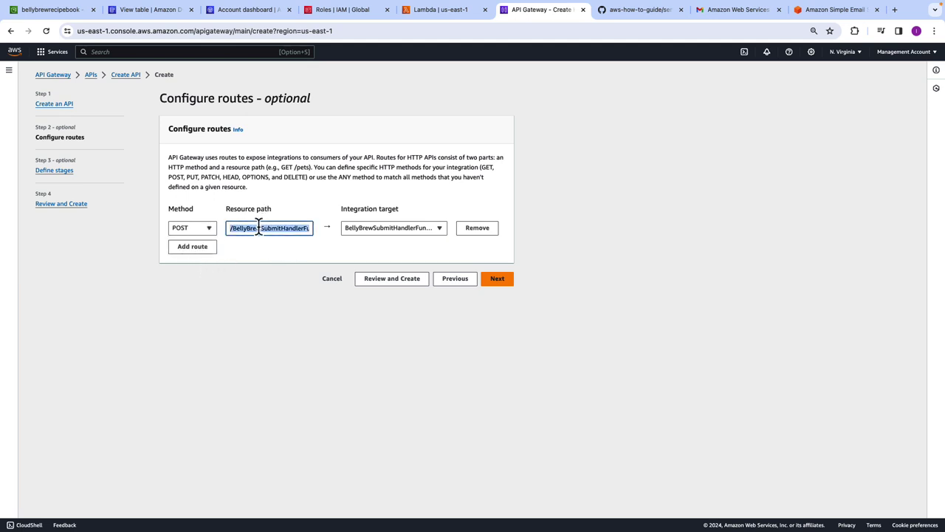
pyautogui.write('/')
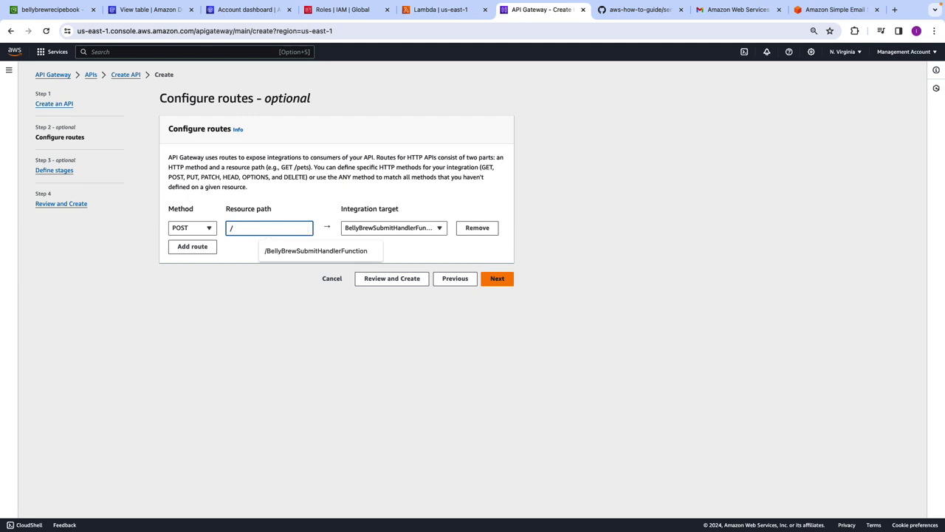
pyautogui.write('submit')
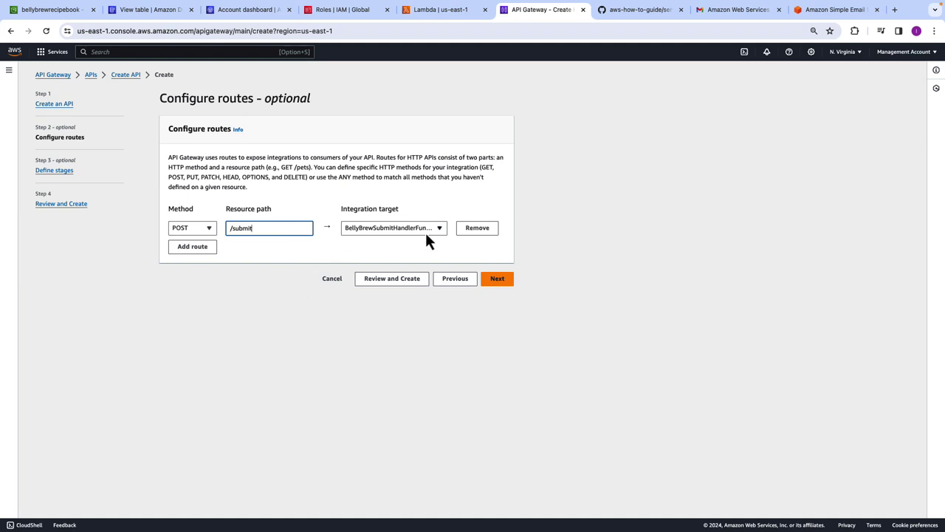
pyautogui.click(507, 280)
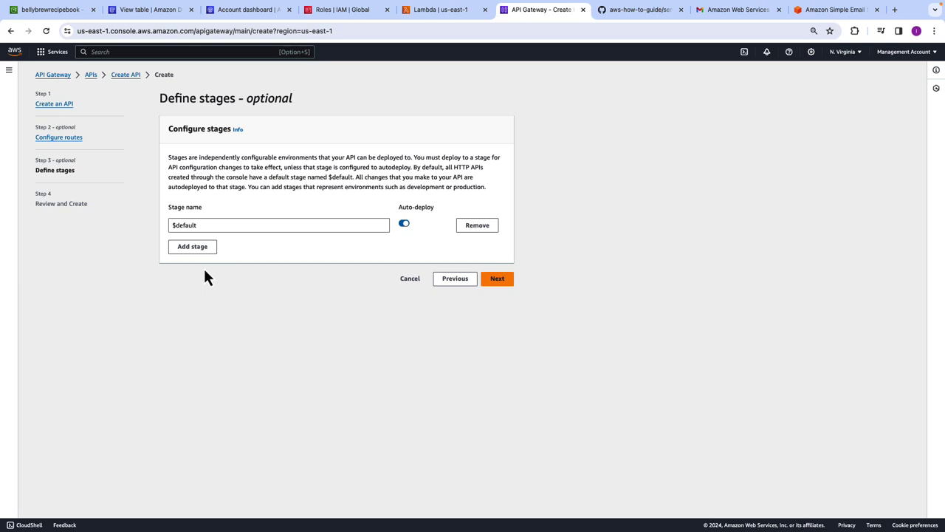
# Accept the $default auto-deploy stage, create the API and open its details page.
pyautogui.click(509, 283)
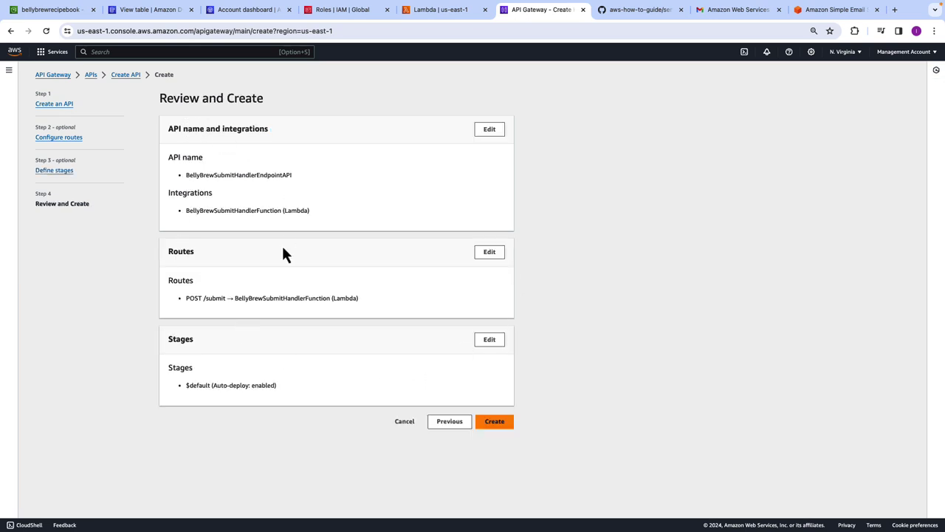
pyautogui.click(495, 424)
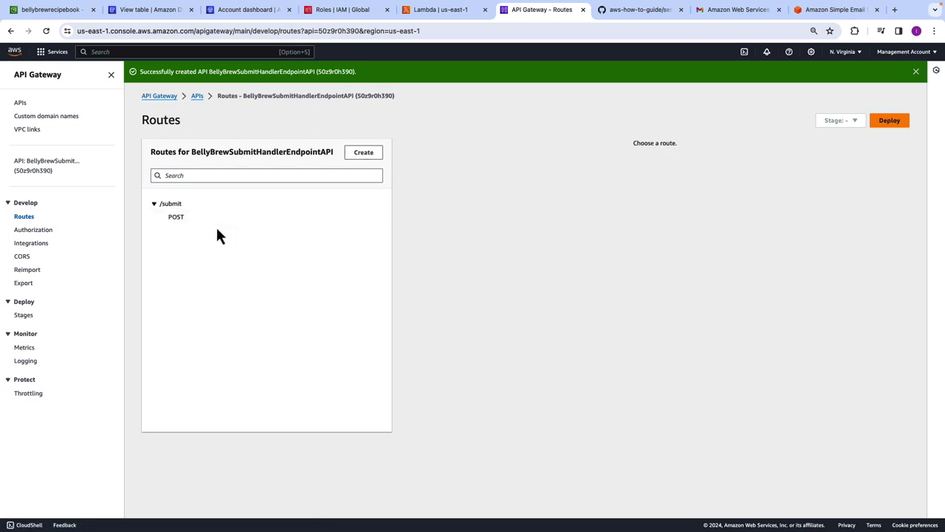
pyautogui.click(33, 167)
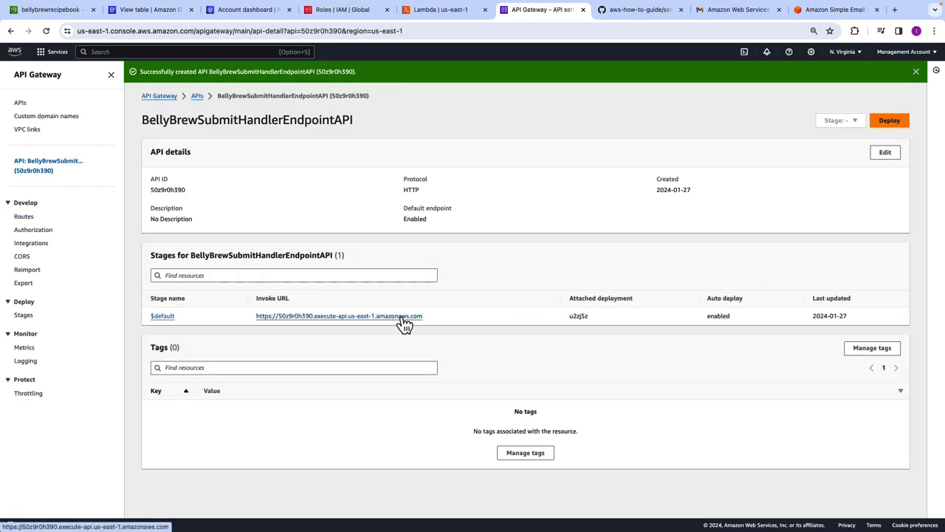
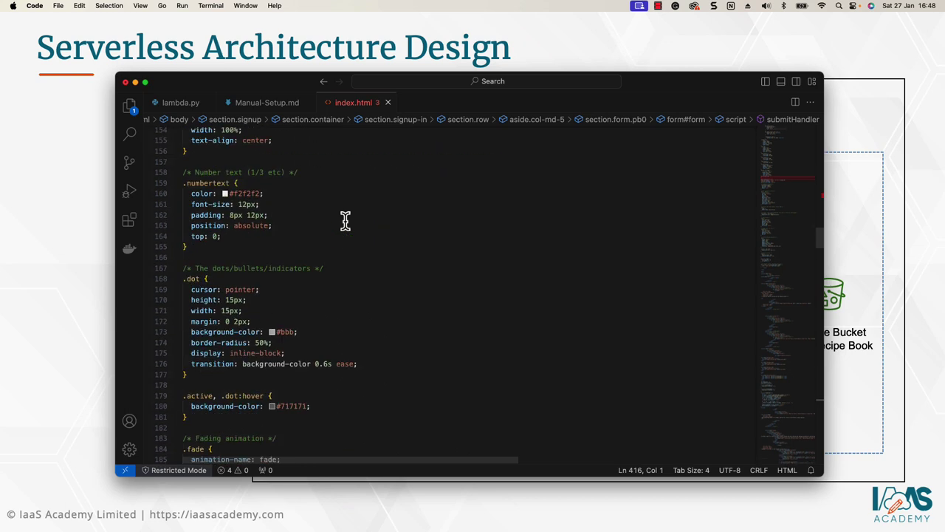
# Locate the url line with the SubmitEndpoint_GOES_HERE placeholder in the submitHandler script of index.html.
pyautogui.scroll(-20, 345, 220)
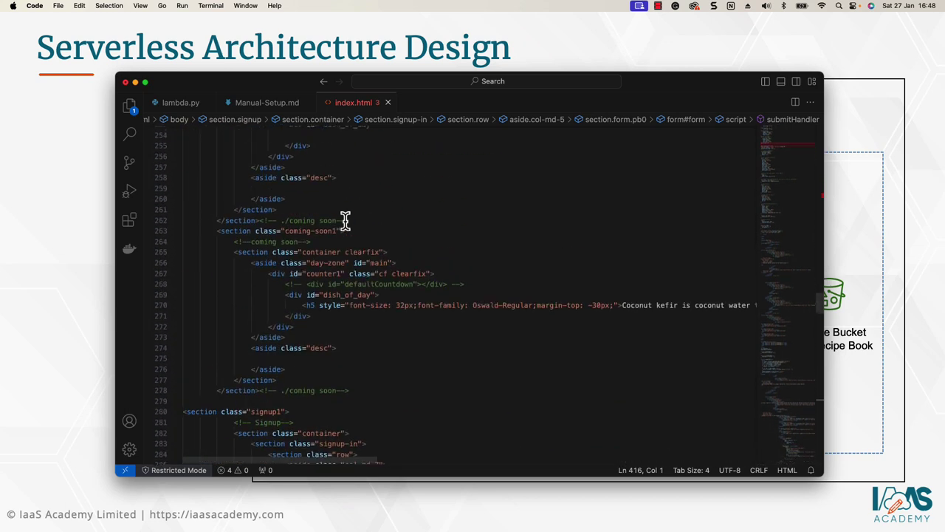
pyautogui.scroll(-1, 345, 220)
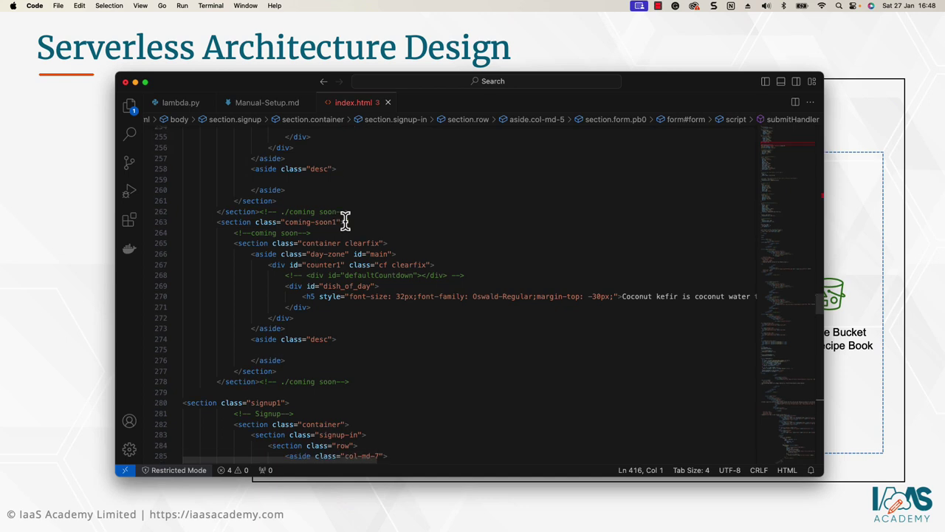
pyautogui.scroll(-20, 345, 220)
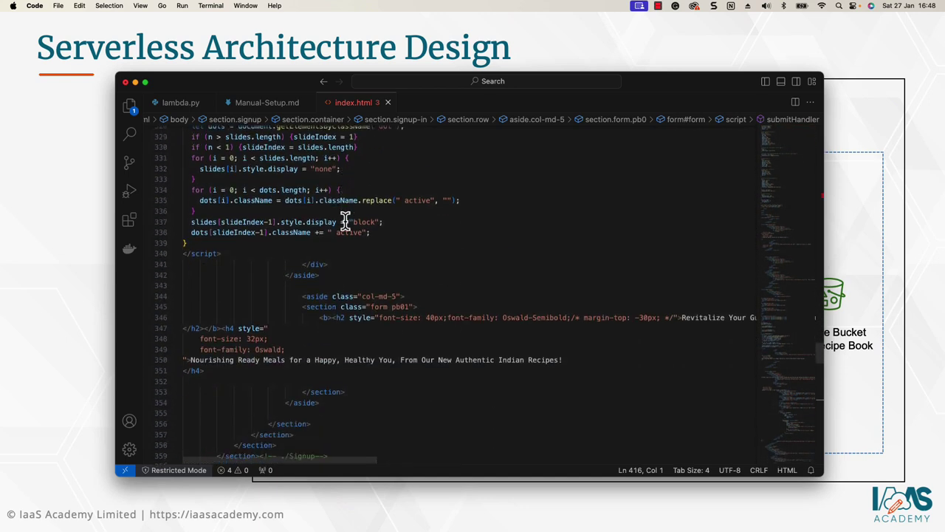
pyautogui.scroll(-20, 345, 220)
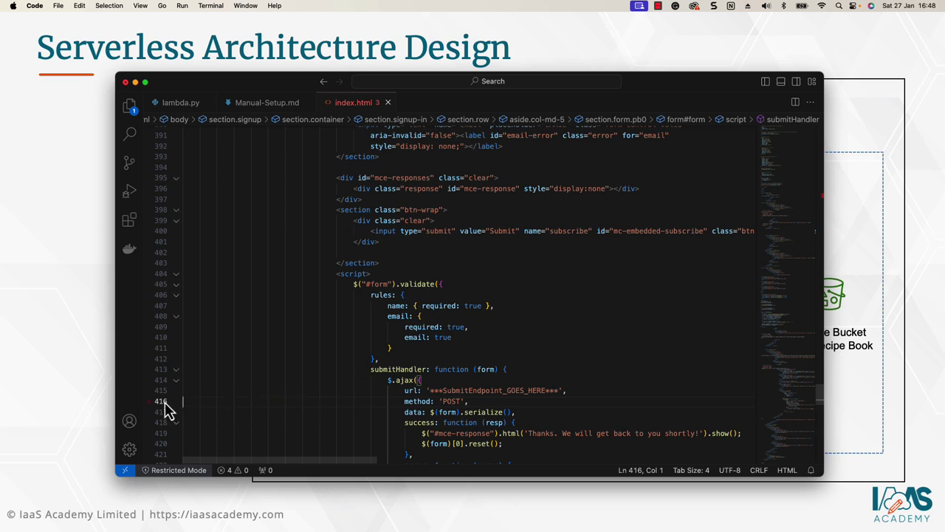
pyautogui.moveTo(402, 389); pyautogui.dragTo(566, 390)
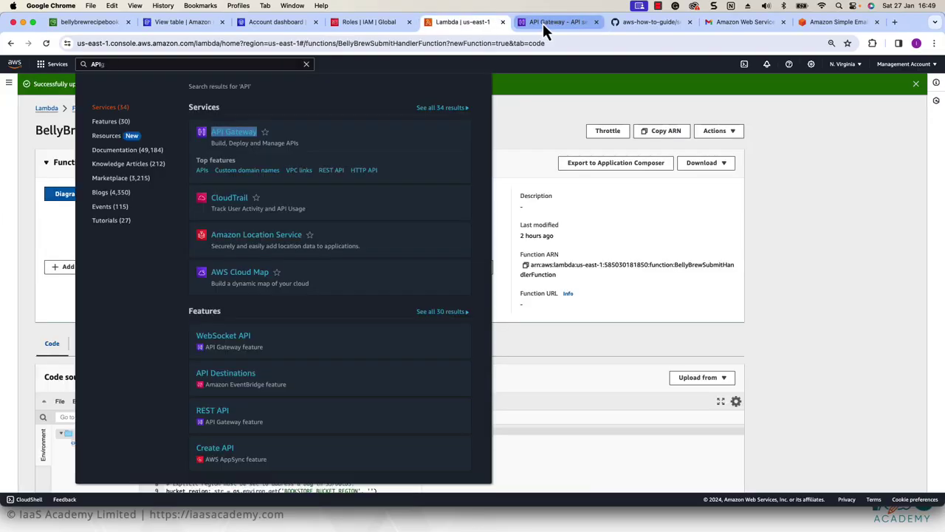
# Switch to API Gateway in Chrome and copy the invoke URL of the $default stage.
pyautogui.click(542, 22)
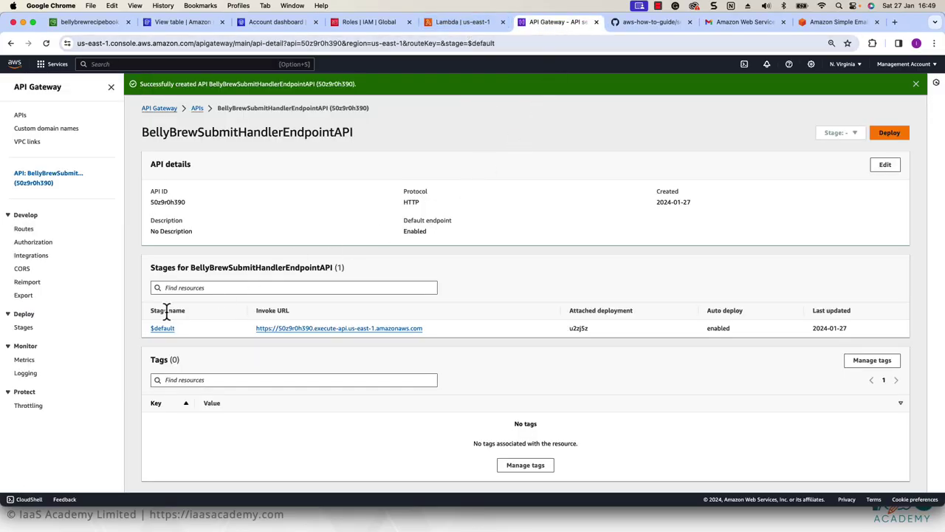
pyautogui.moveTo(426, 329); pyautogui.dragTo(255, 330)
pyautogui.press('super+c')
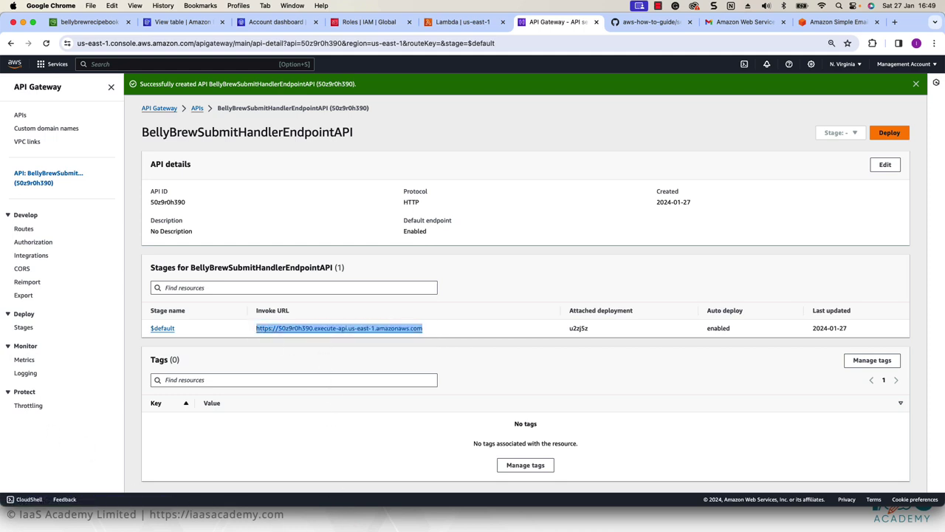
# Switch to VS Code, replace the endpoint placeholder in index.html with the copied invoke URL plus /submit, and save the file.
pyautogui.press('super+Tab')
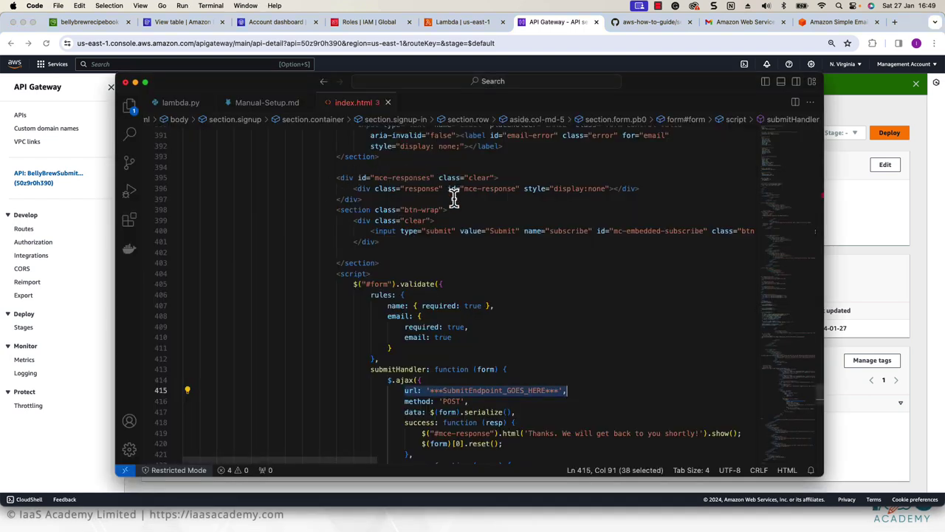
pyautogui.moveTo(558, 391); pyautogui.dragTo(431, 392)
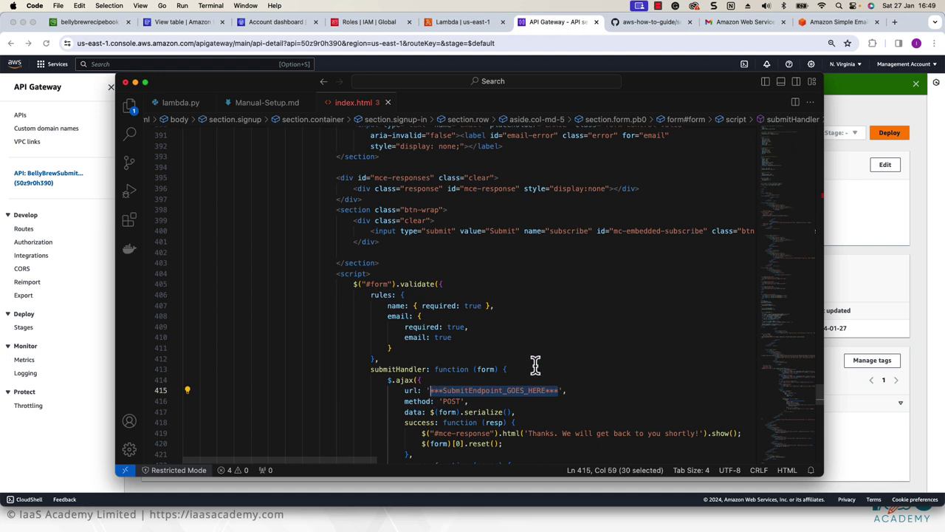
pyautogui.press('super+v')
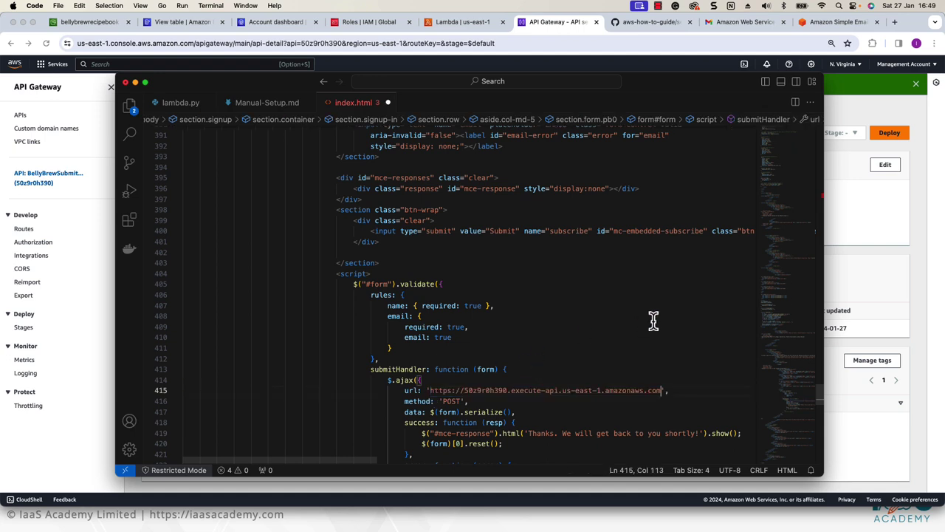
pyautogui.write('/submit')
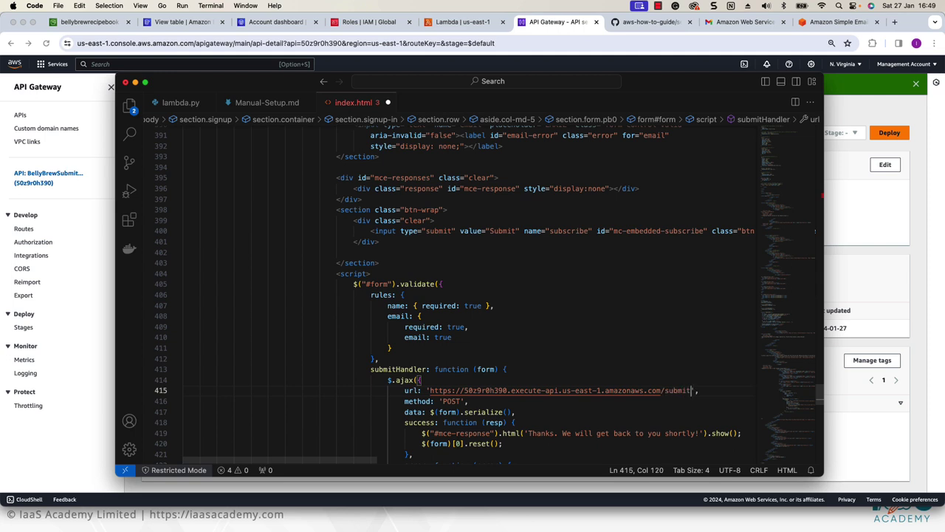
pyautogui.click(57, 6)
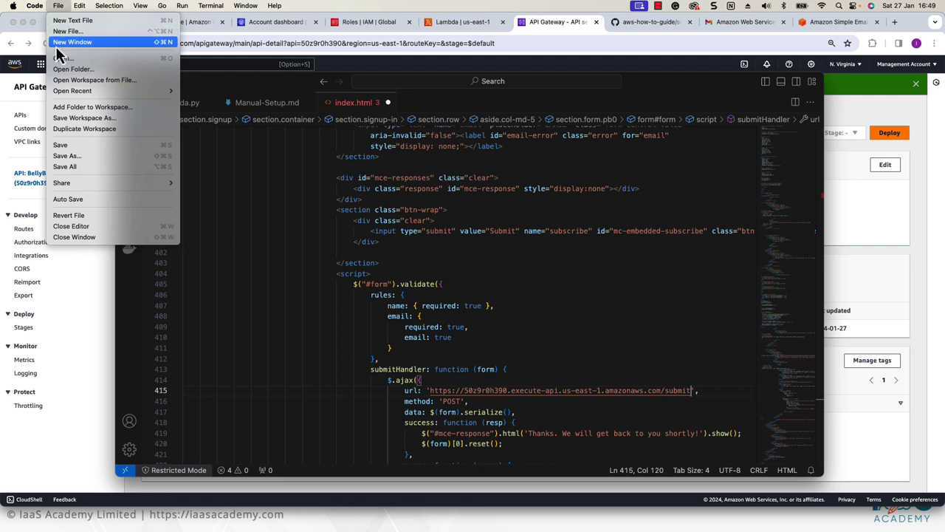
pyautogui.click(60, 145)
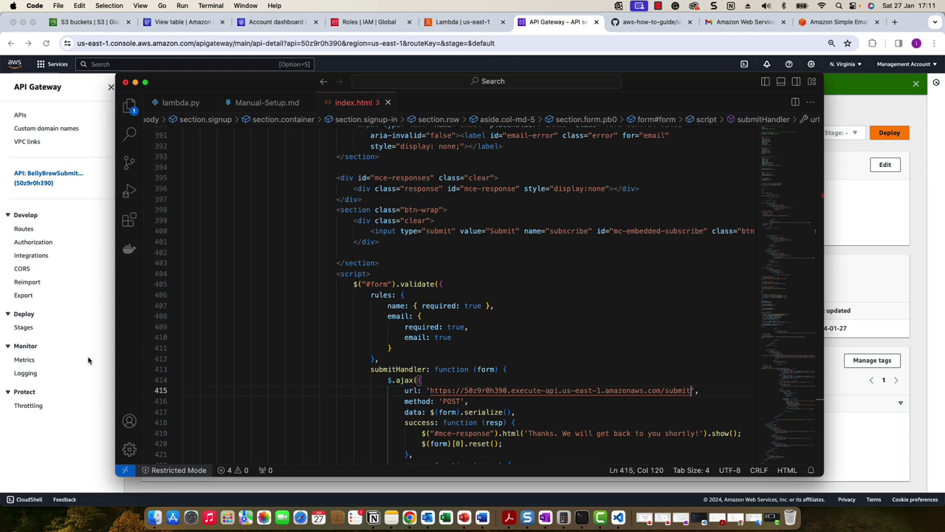
# Switch to the S3 buckets page in Chrome and start a new general purpose bucket named bellybrewebapp.
pyautogui.click(92, 234)
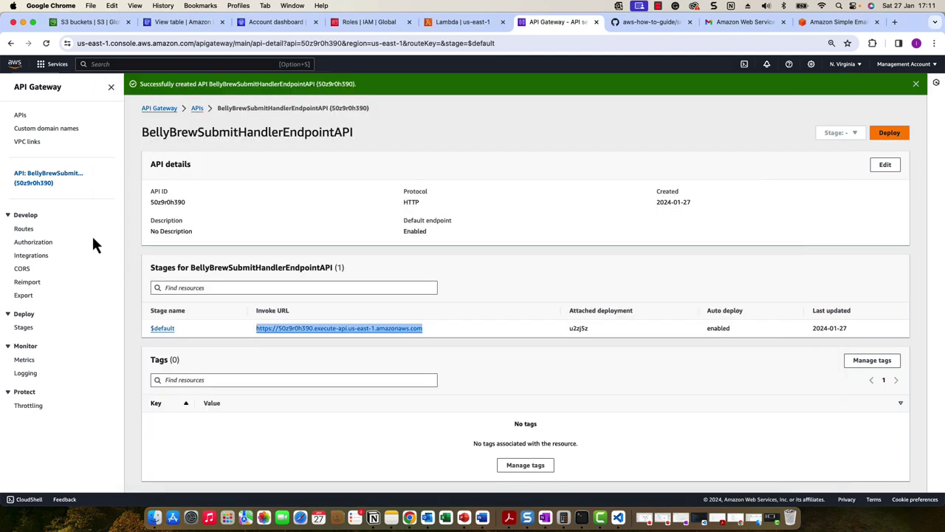
pyautogui.click(32, 23)
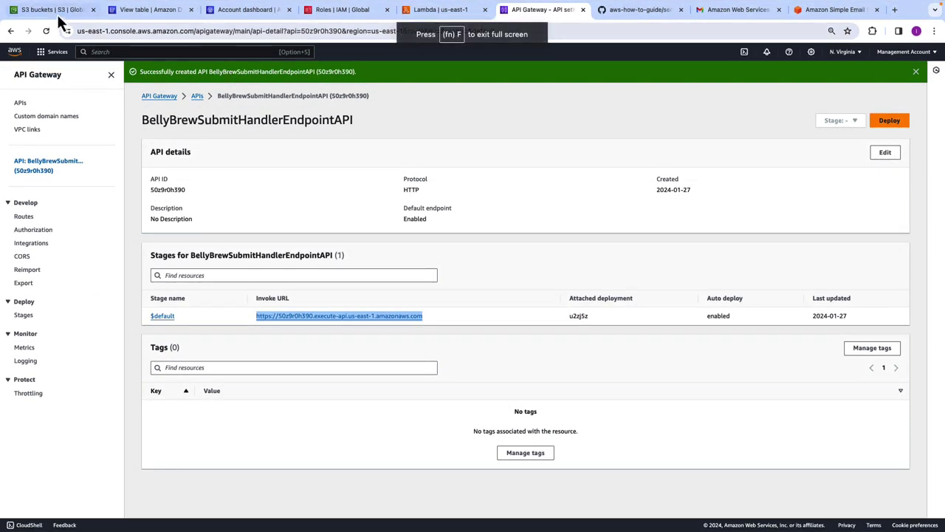
pyautogui.click(56, 10)
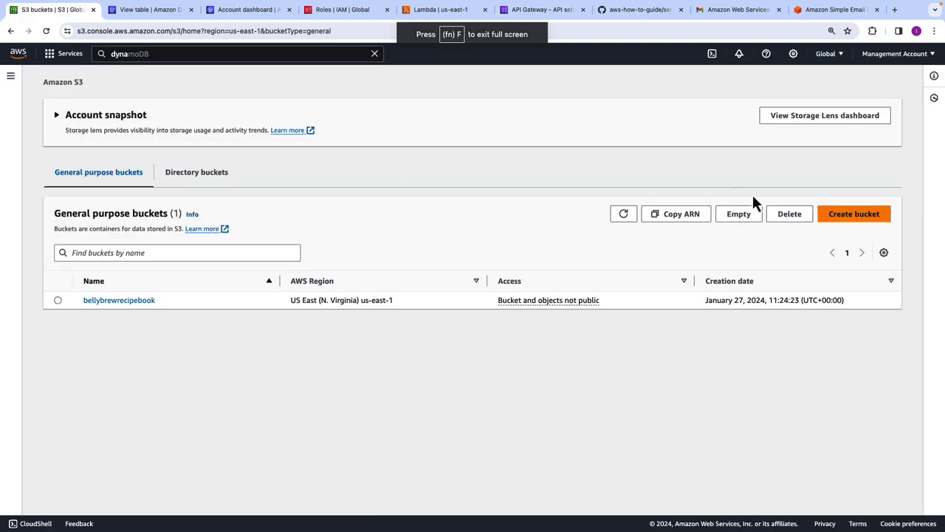
pyautogui.click(869, 215)
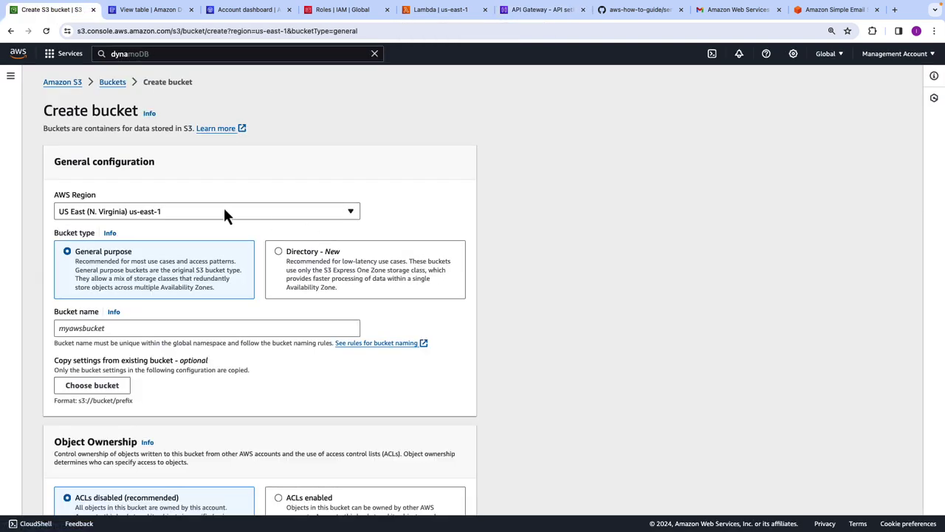
pyautogui.click(201, 326)
pyautogui.write('bell')
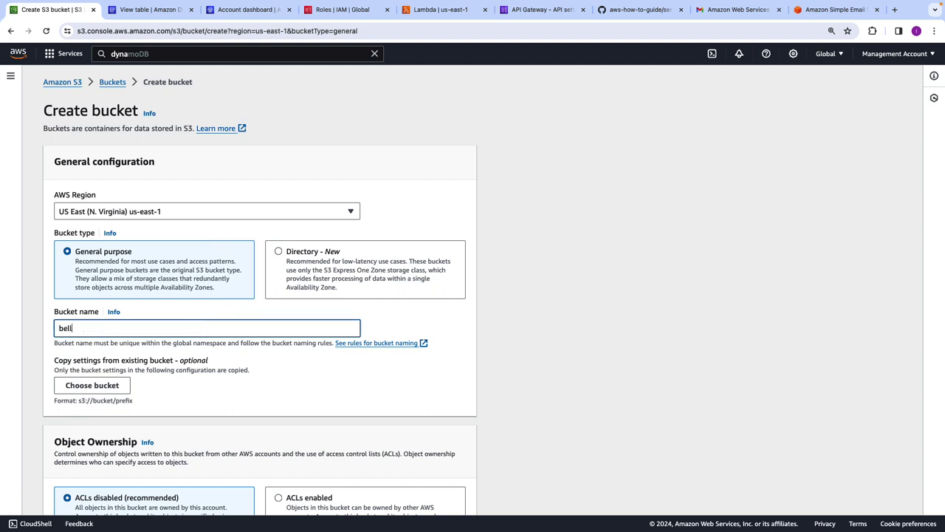
pyautogui.write('ybrewebapp')
# Turn off Block all public access, acknowledge the public access warning and create the bucket.
pyautogui.scroll(-5, 226, 372)
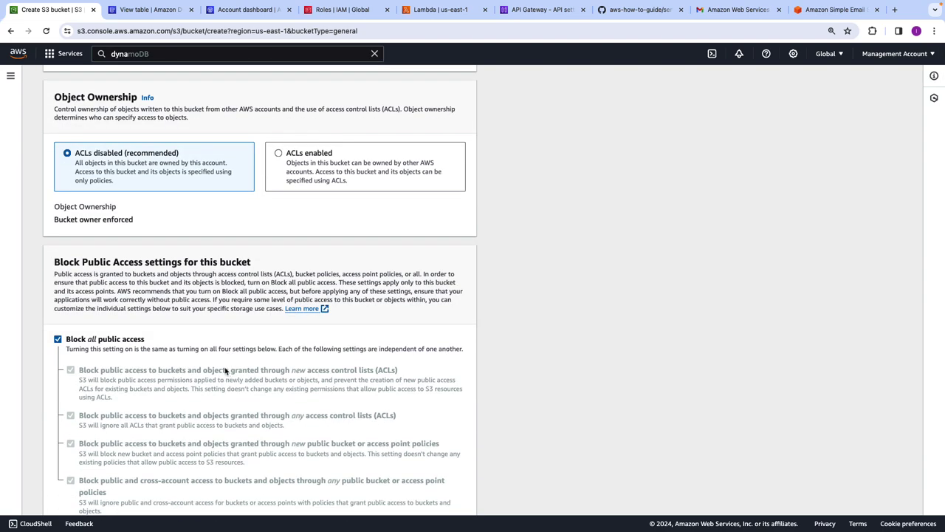
pyautogui.scroll(-1, 224, 377)
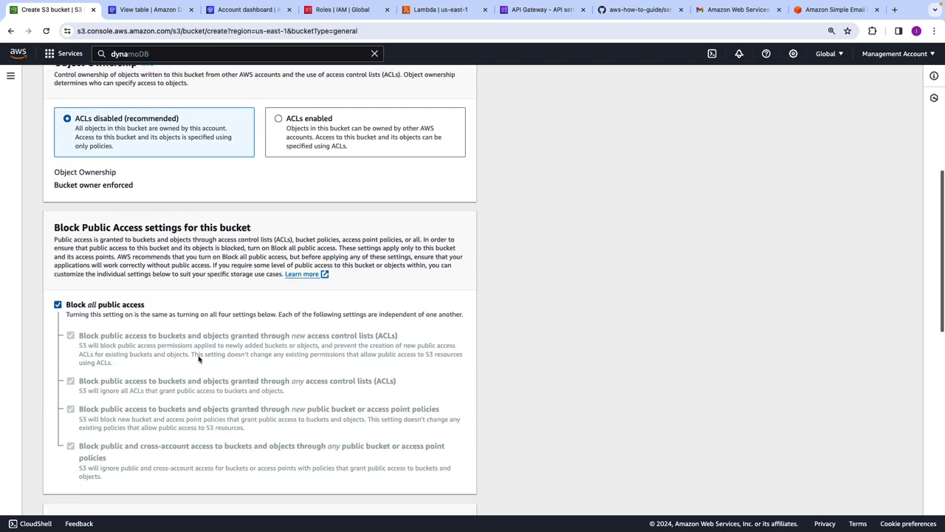
pyautogui.click(60, 308)
pyautogui.scroll(-3, 116, 321)
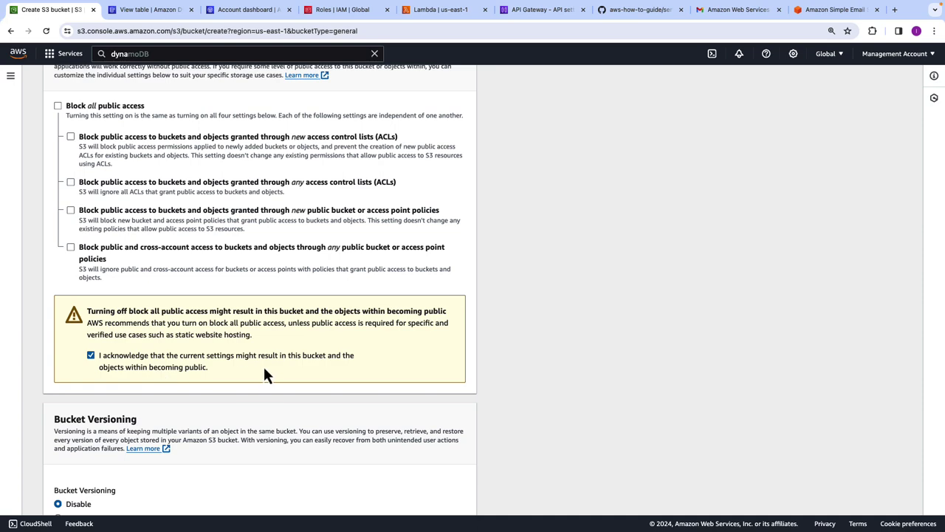
pyautogui.scroll(-5, 264, 375)
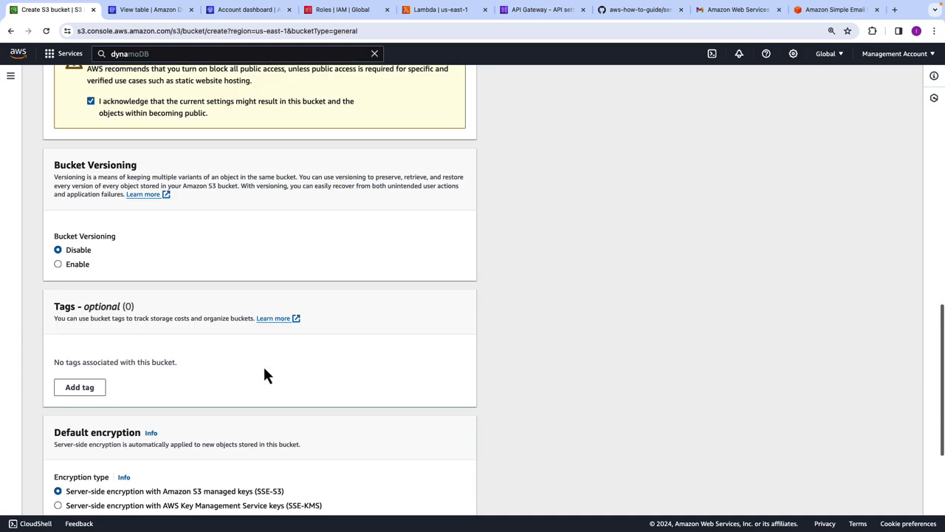
pyautogui.scroll(-5, 266, 375)
pyautogui.click(450, 496)
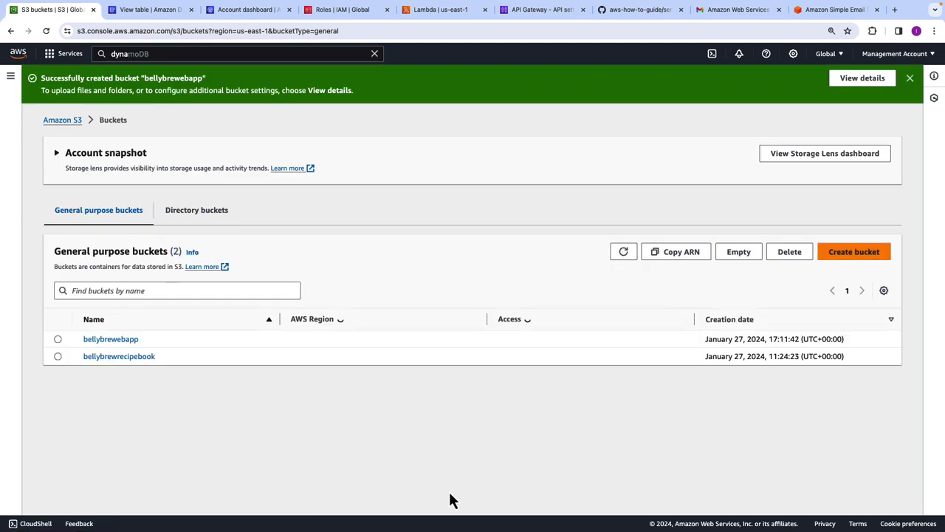
# Open the bellybrewebapp bucket and start an upload to it.
pyautogui.click(111, 338)
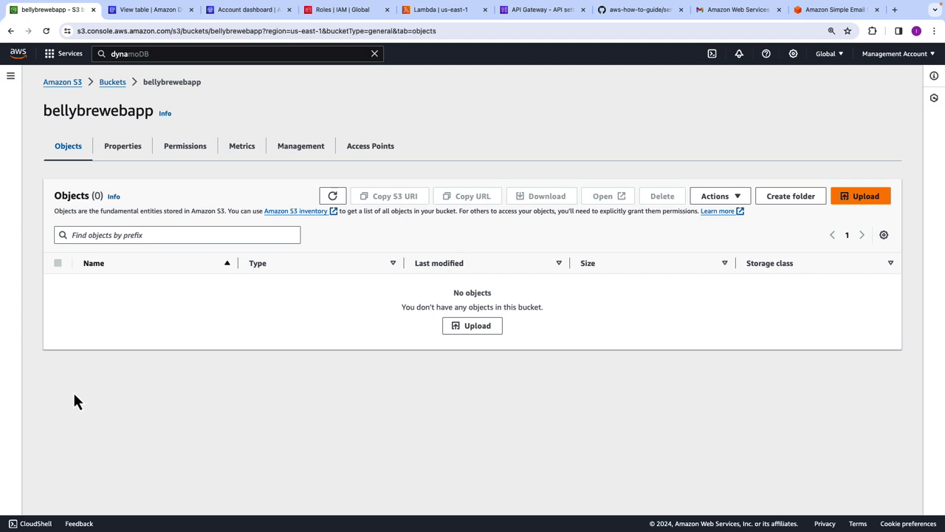
pyautogui.press('ctrl+super+f')
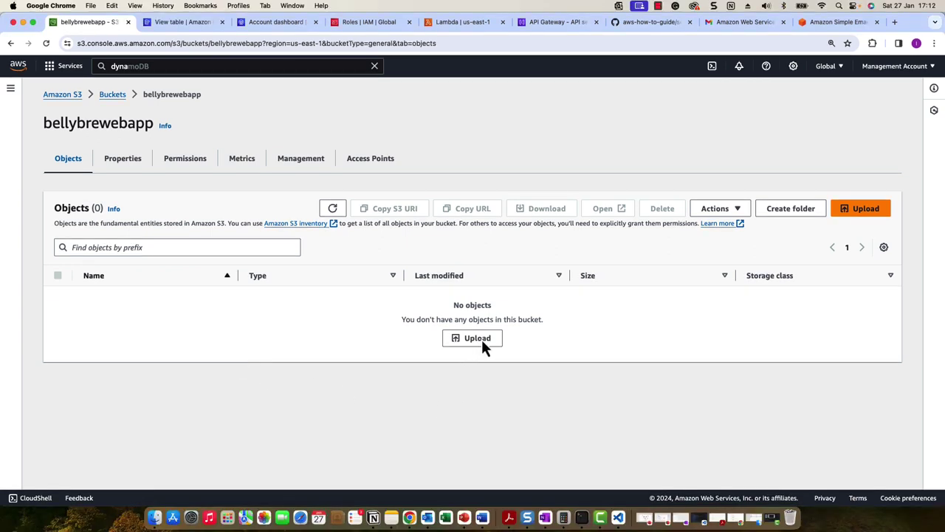
pyautogui.click(477, 338)
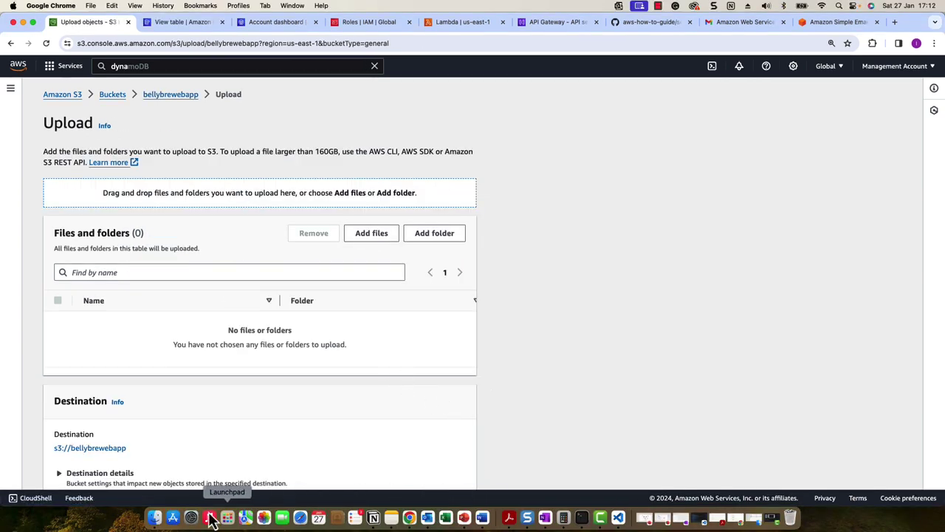
# Switch to Finder and add all files and folders inside BellyBrew-HTML to the bucket's upload list.
pyautogui.click(154, 517)
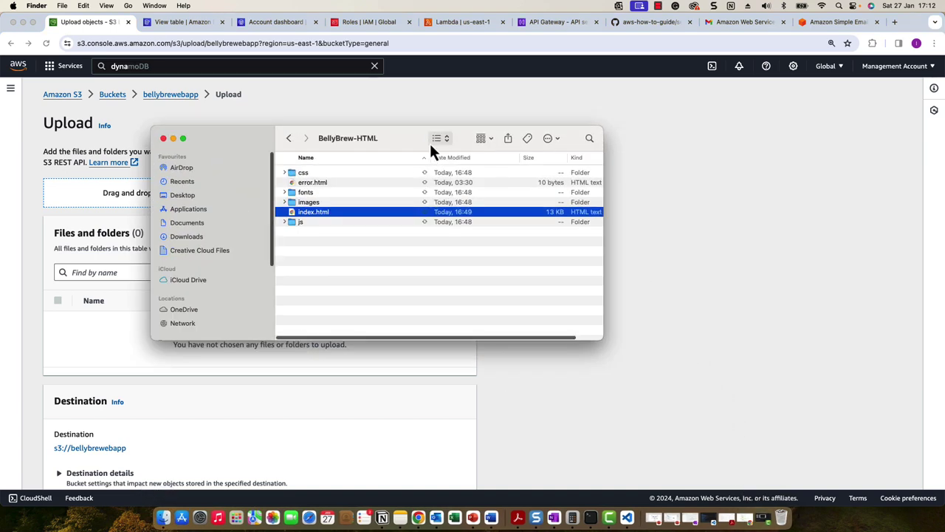
pyautogui.moveTo(405, 138); pyautogui.dragTo(681, 145)
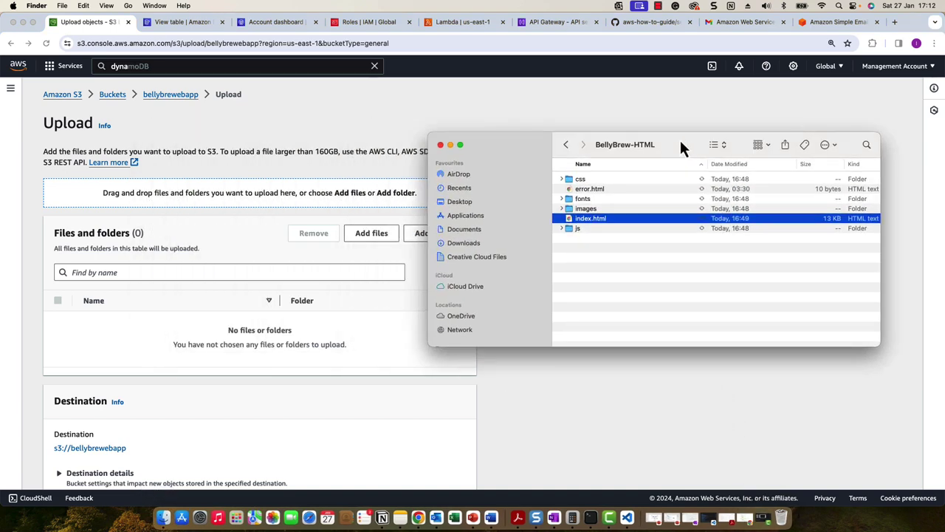
pyautogui.click(562, 144)
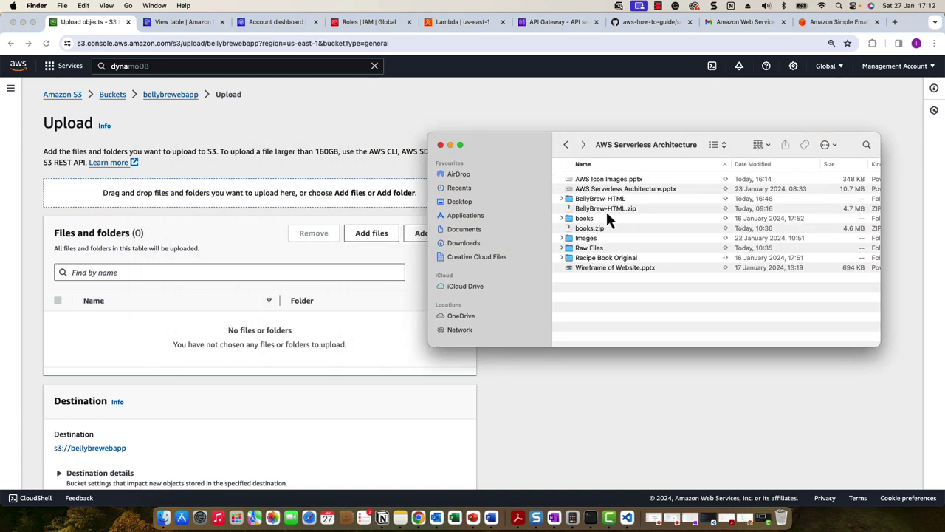
pyautogui.doubleClick(613, 200)
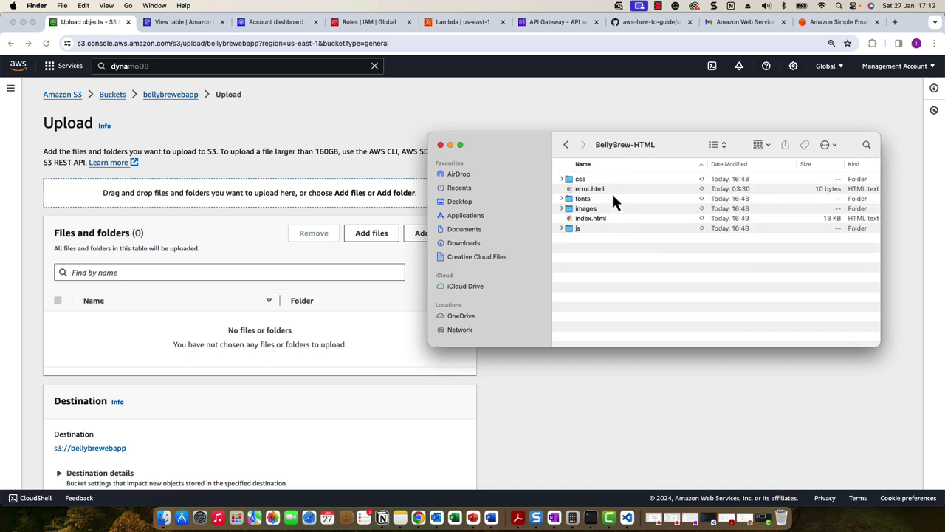
pyautogui.click(610, 181)
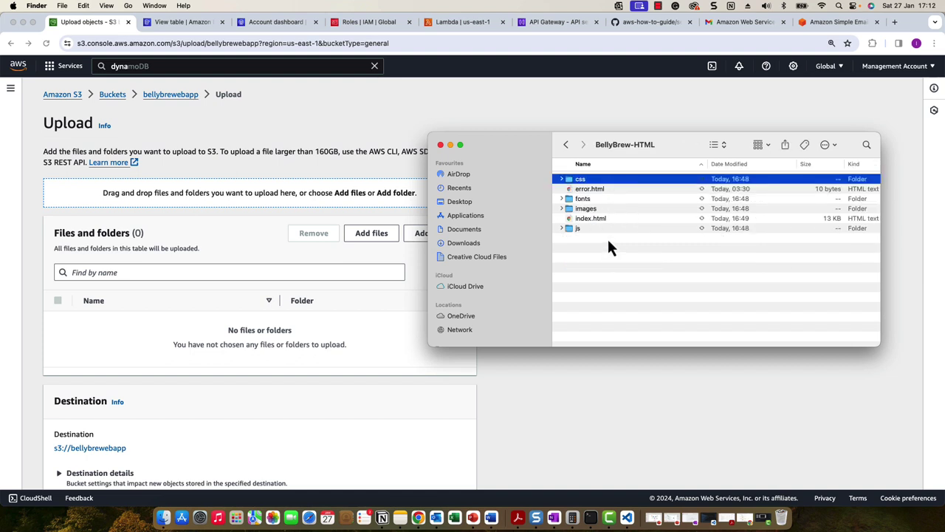
pyautogui.press('super+a')
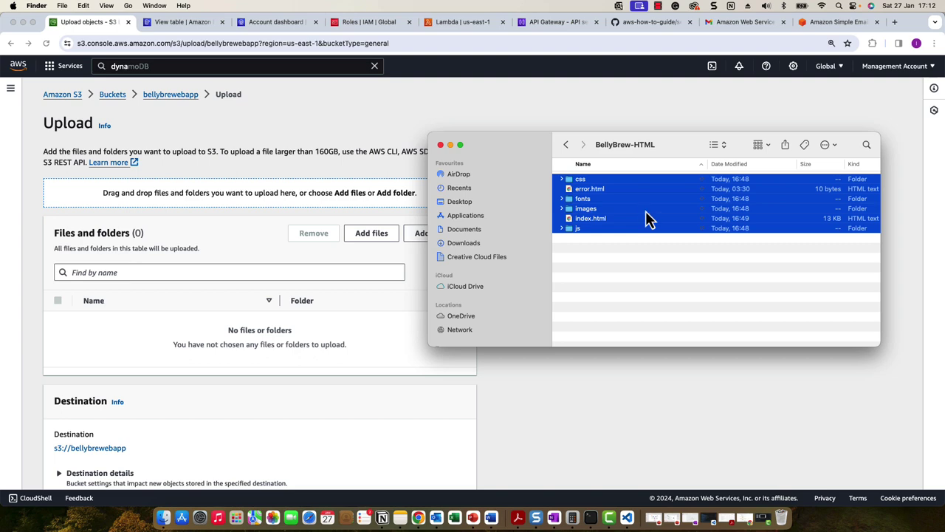
pyautogui.moveTo(645, 213); pyautogui.dragTo(235, 352)
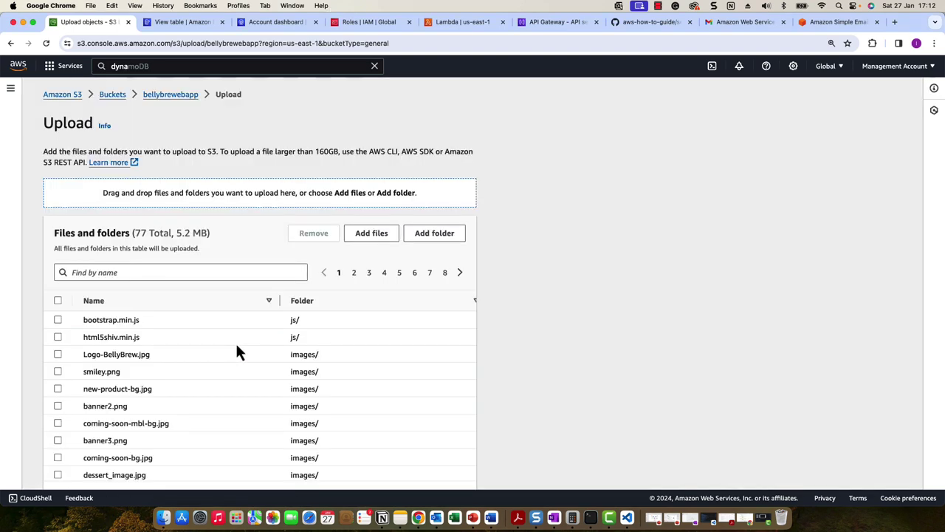
# Review the queued files and folders and upload them to the bellybrewebapp bucket.
pyautogui.scroll(-4, 235, 353)
pyautogui.scroll(4, 236, 353)
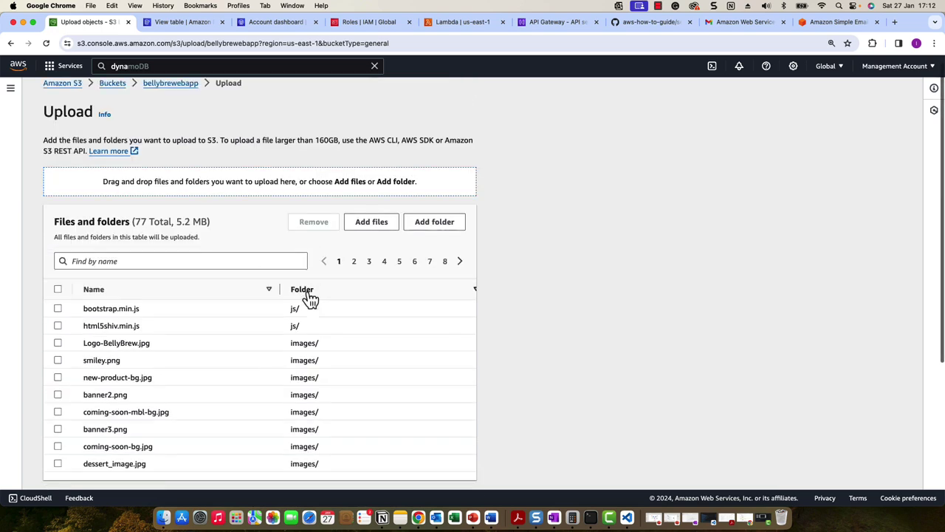
pyautogui.scroll(-4, 310, 298)
pyautogui.click(469, 463)
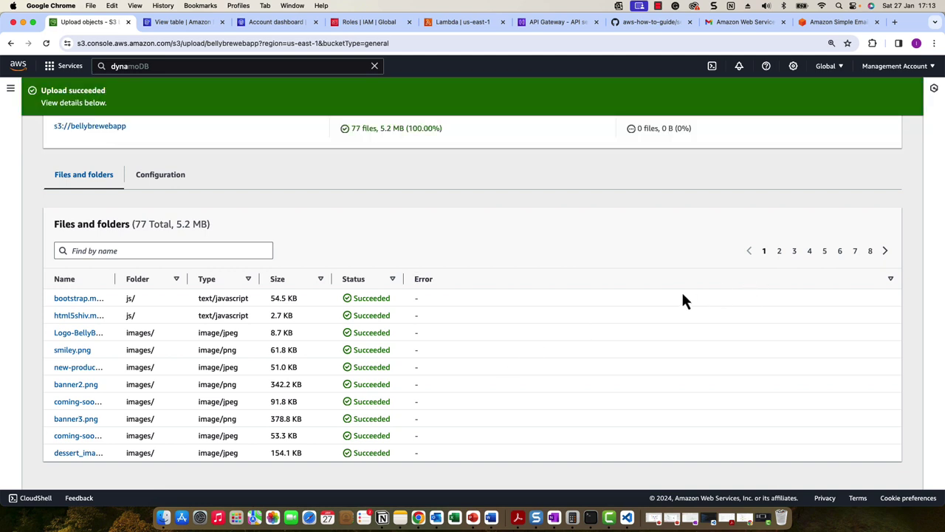
# Close the upload report and show the Bucket policy section in the bucket's permissions.
pyautogui.scroll(4, 584, 324)
pyautogui.click(870, 142)
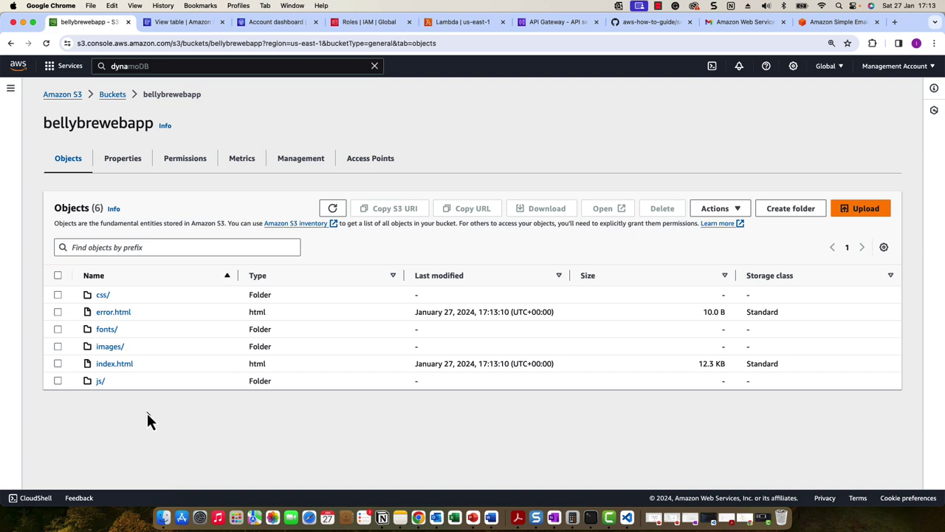
pyautogui.click(191, 168)
pyautogui.scroll(-5, 201, 275)
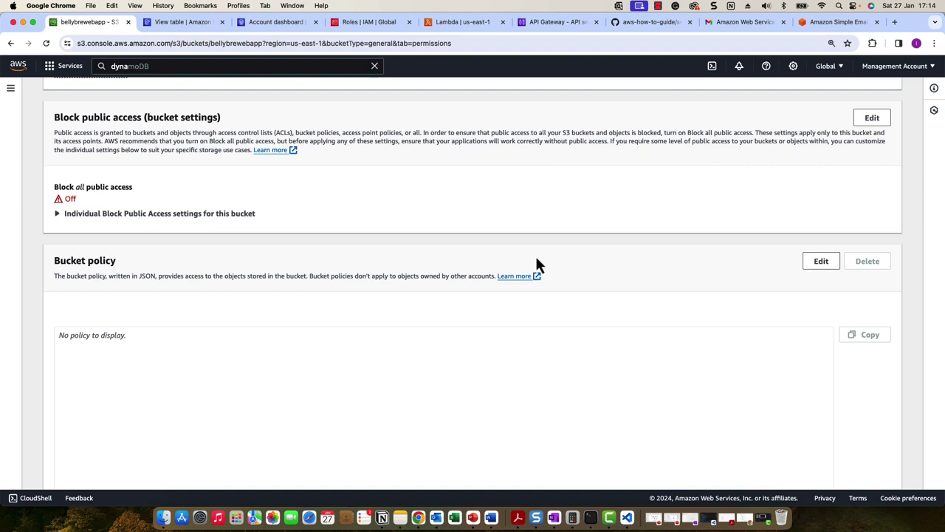
# Search the web for "aws policy generator" in a new browser tab and open the AWS Policy Generator page.
pyautogui.click(895, 23)
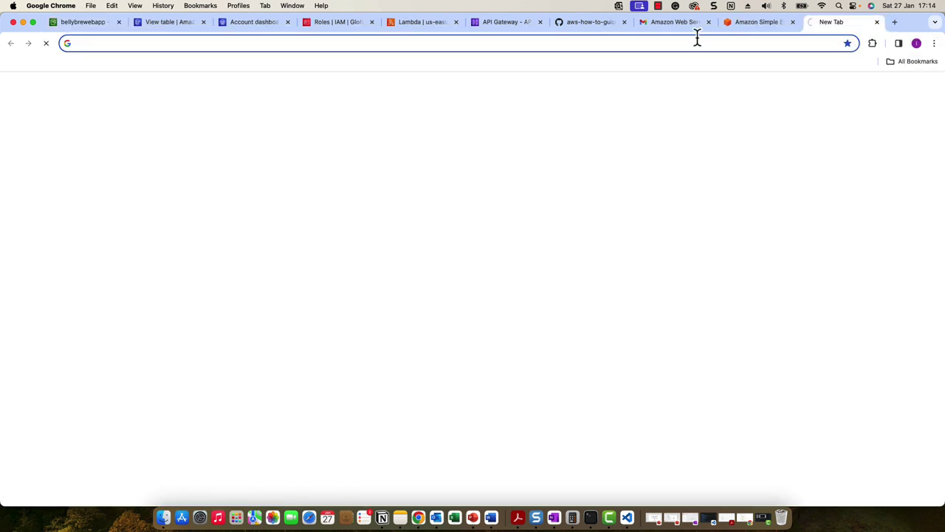
pyautogui.write('aws po')
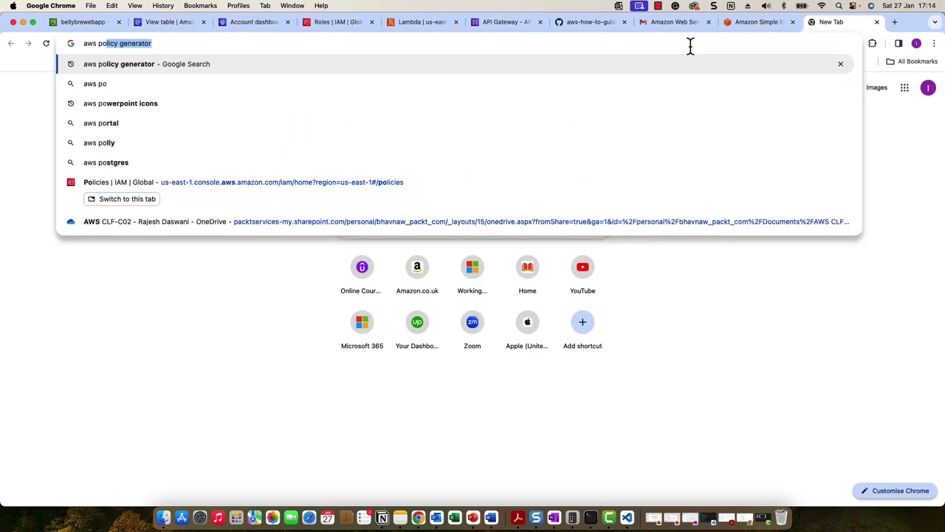
pyautogui.press('Return')
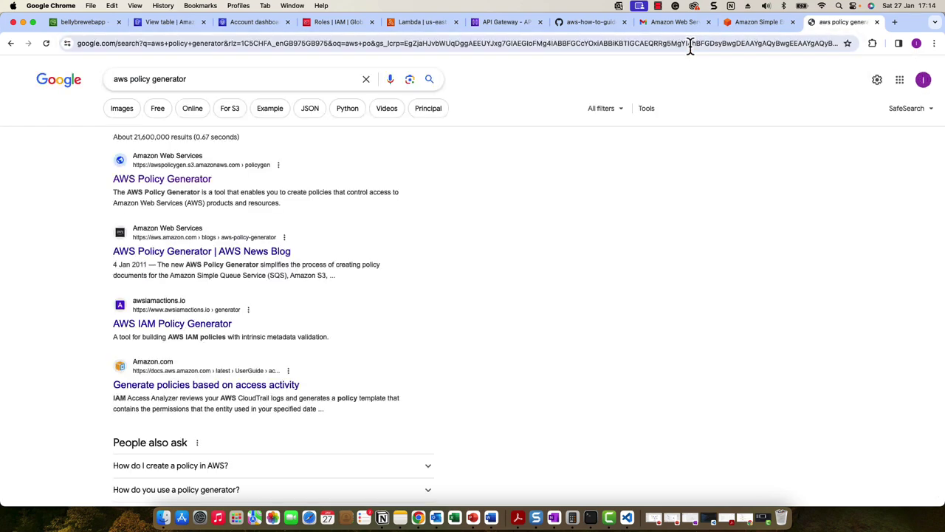
pyautogui.click(191, 179)
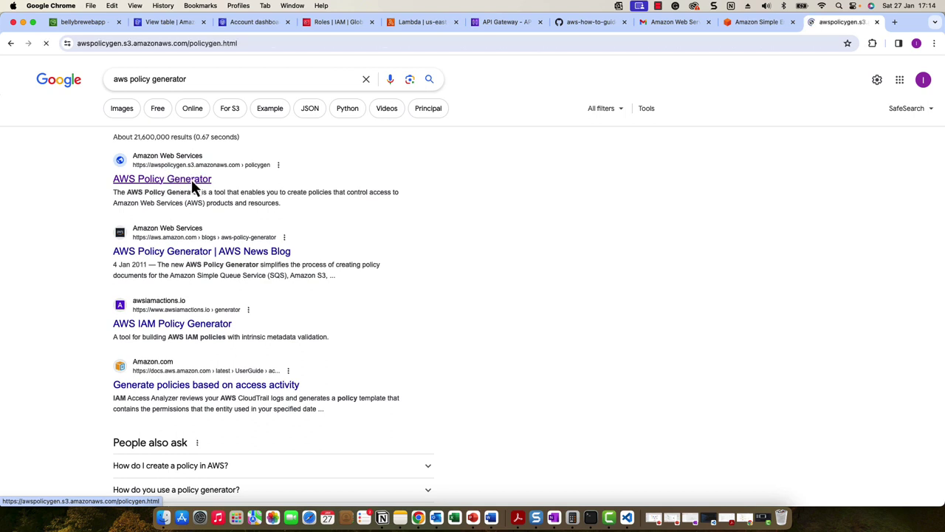
# Set the policy type to S3 Bucket Policy and enter * as the principal of the Allow statement.
pyautogui.click(336, 216)
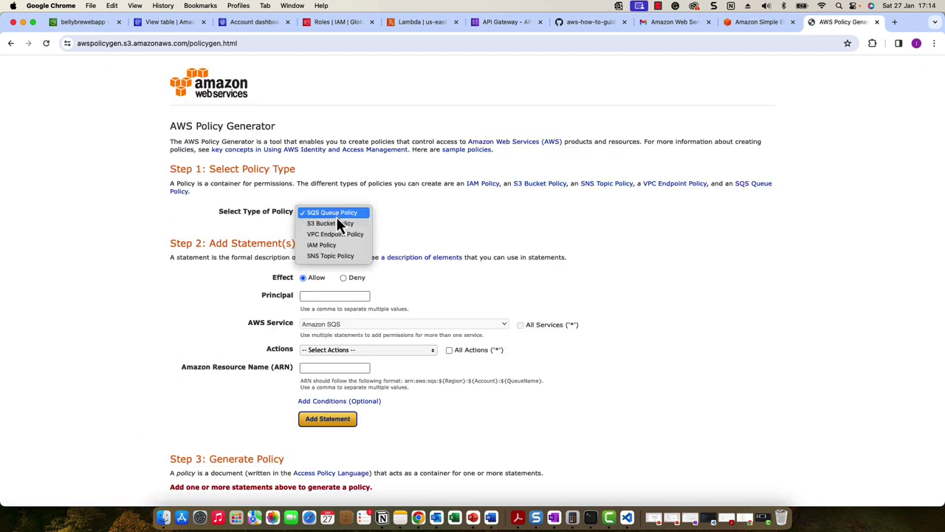
pyautogui.press('Escape')
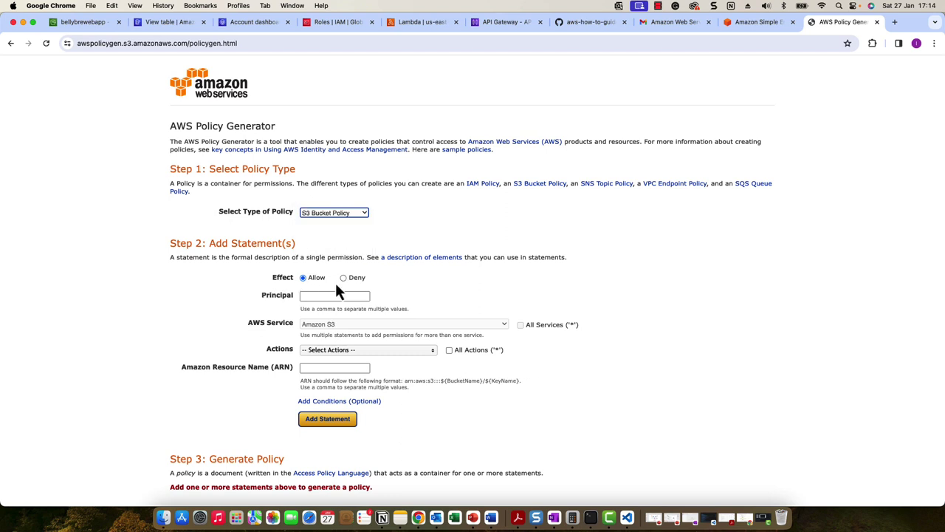
pyautogui.click(336, 295)
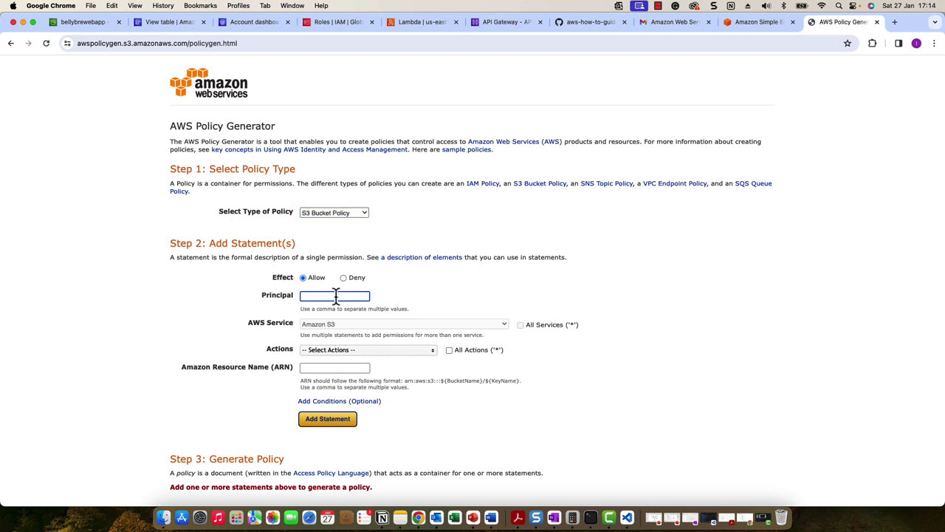
pyautogui.write('*')
pyautogui.press('Return')
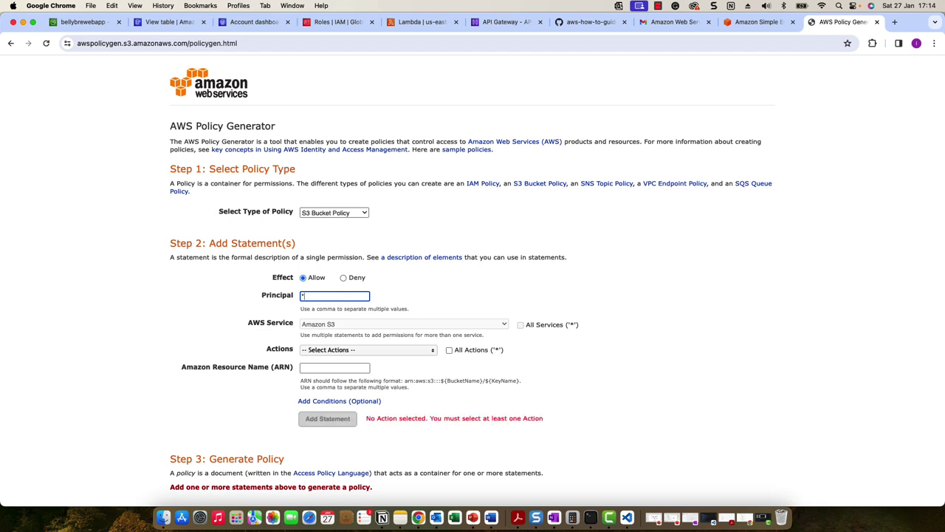
# Select GetObject as the only action for the policy statement.
pyautogui.click(368, 352)
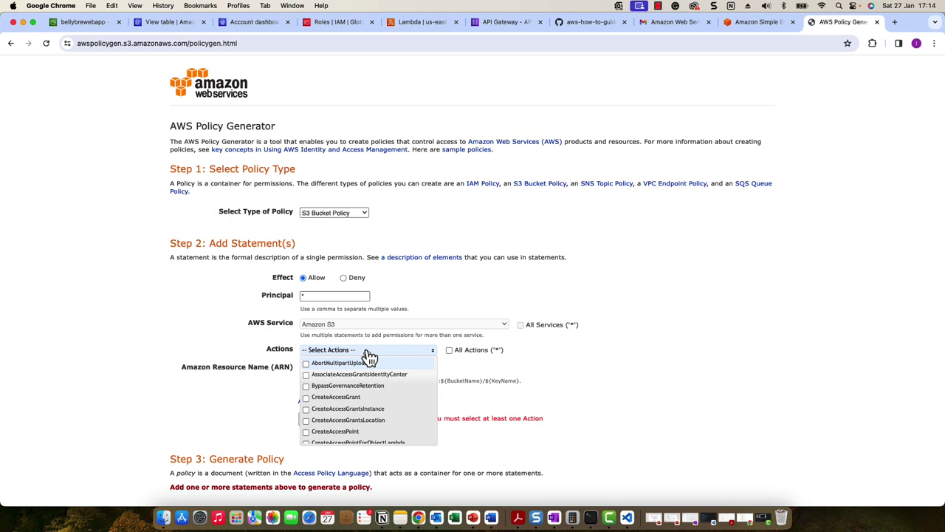
pyautogui.scroll(-5, 367, 391)
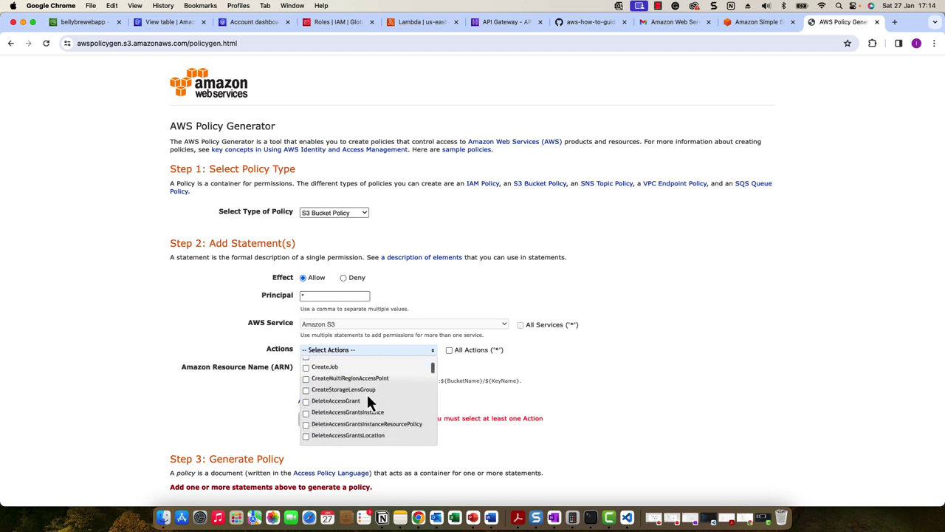
pyautogui.scroll(-4, 368, 397)
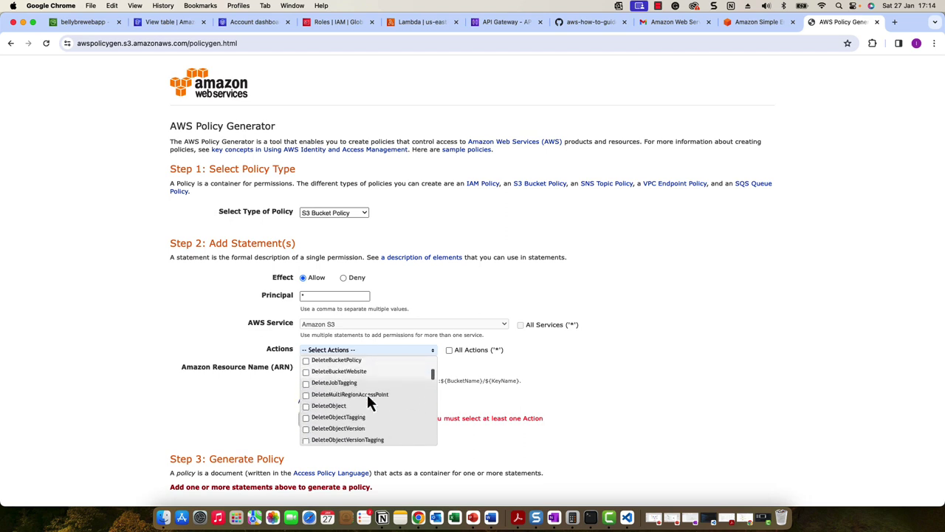
pyautogui.scroll(-5, 368, 402)
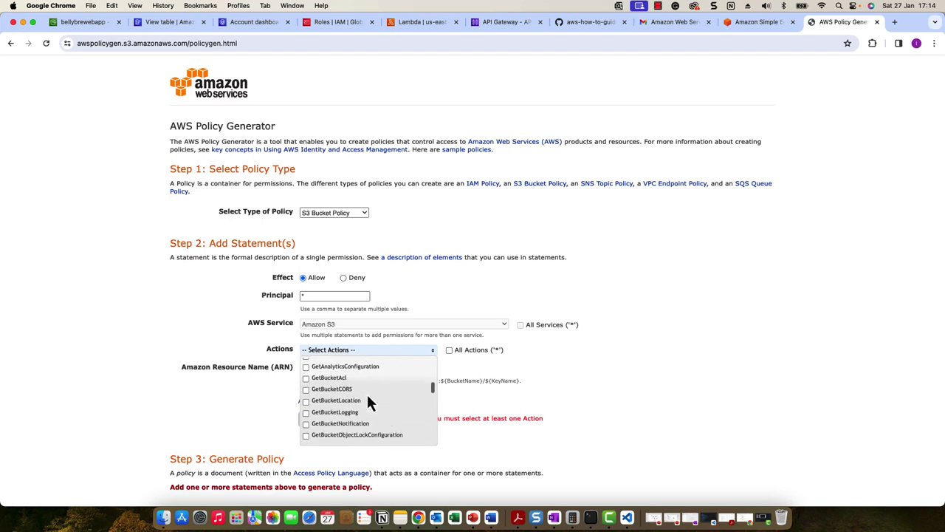
pyautogui.scroll(-5, 369, 401)
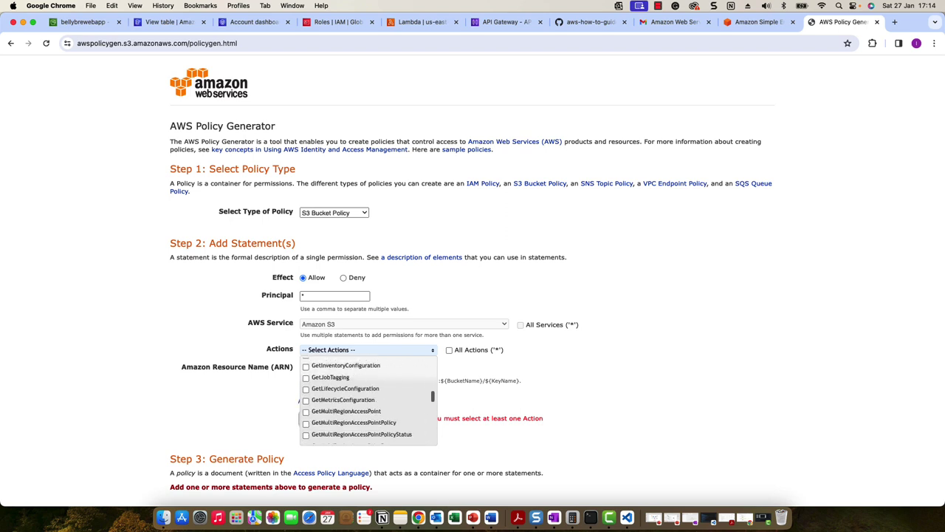
pyautogui.scroll(-2, 366, 392)
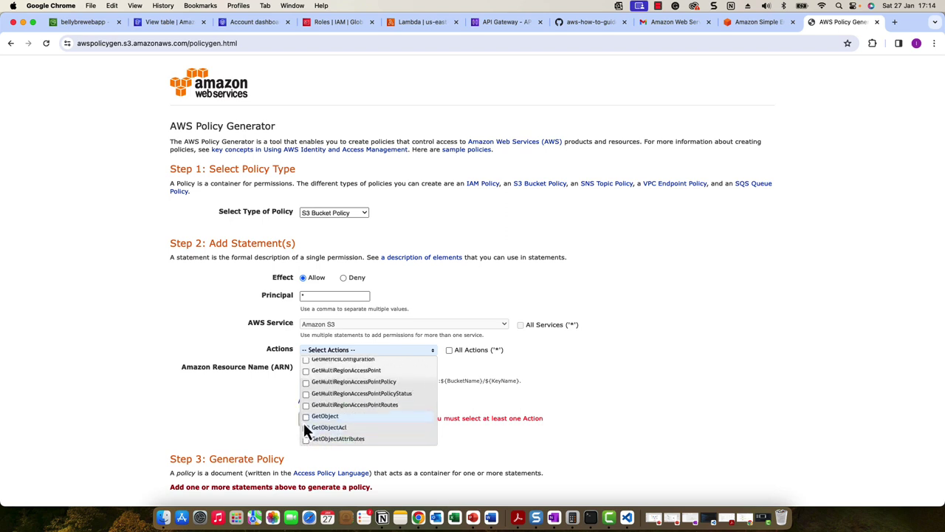
pyautogui.click(305, 418)
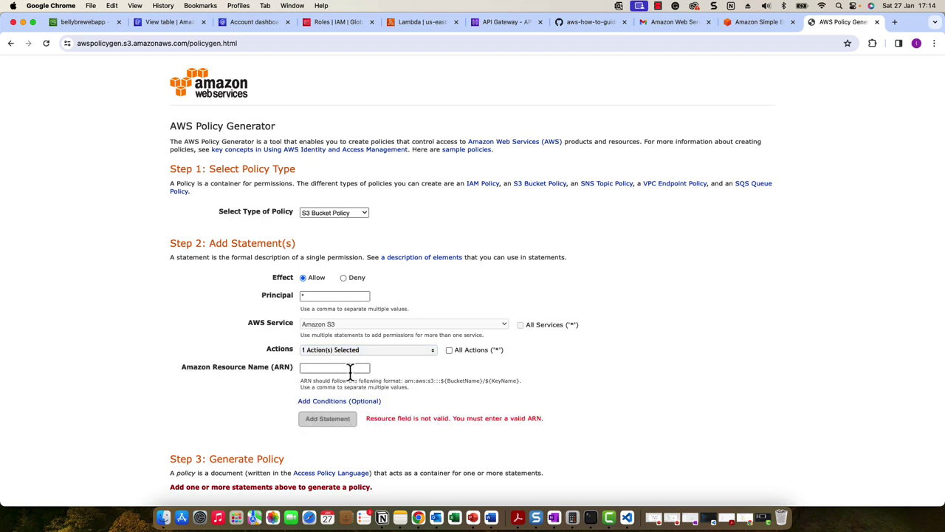
# Open the bellybrewebapp bucket's policy for editing in the S3 console and copy the bucket ARN.
pyautogui.click(86, 29)
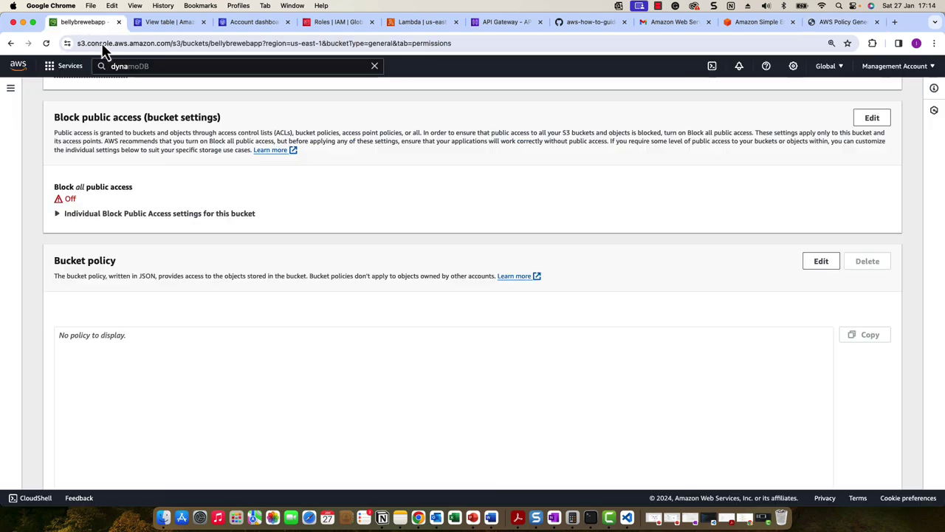
pyautogui.scroll(-3, 221, 268)
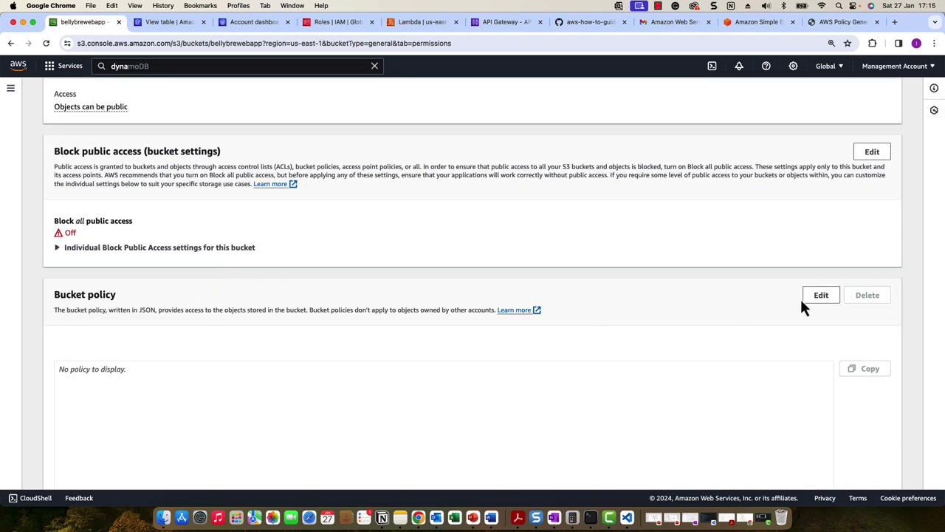
pyautogui.click(820, 296)
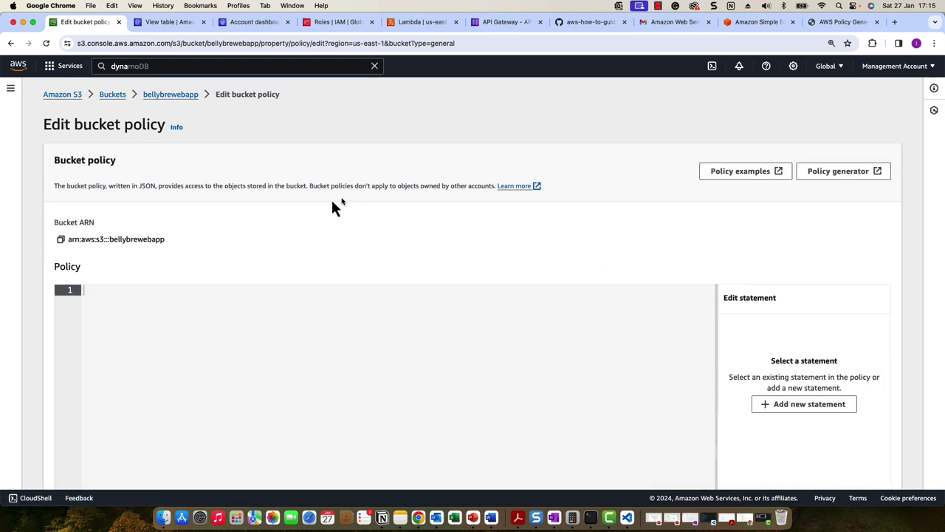
pyautogui.click(60, 239)
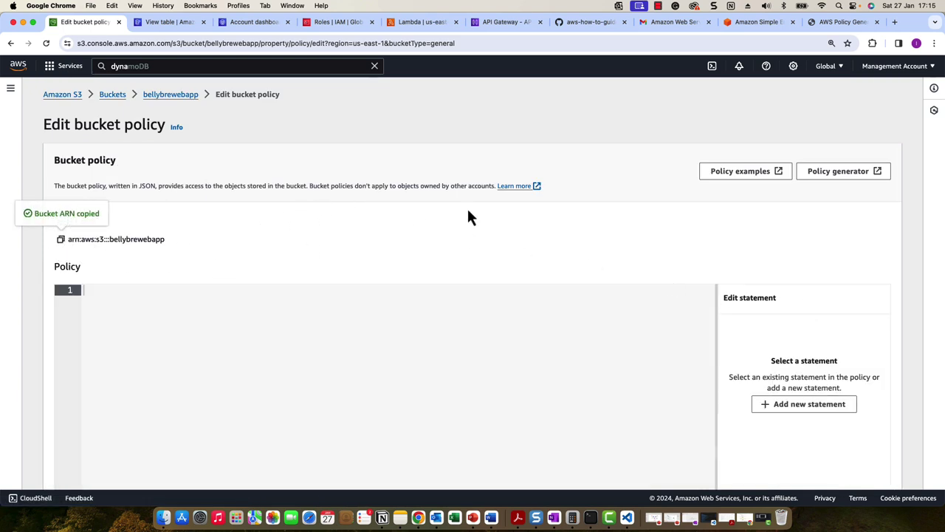
# Add the policy generator statement with the resources arn:aws:s3:::bellybrewebapp and arn:aws:s3:::bellybrewebapp/*.
pyautogui.click(828, 23)
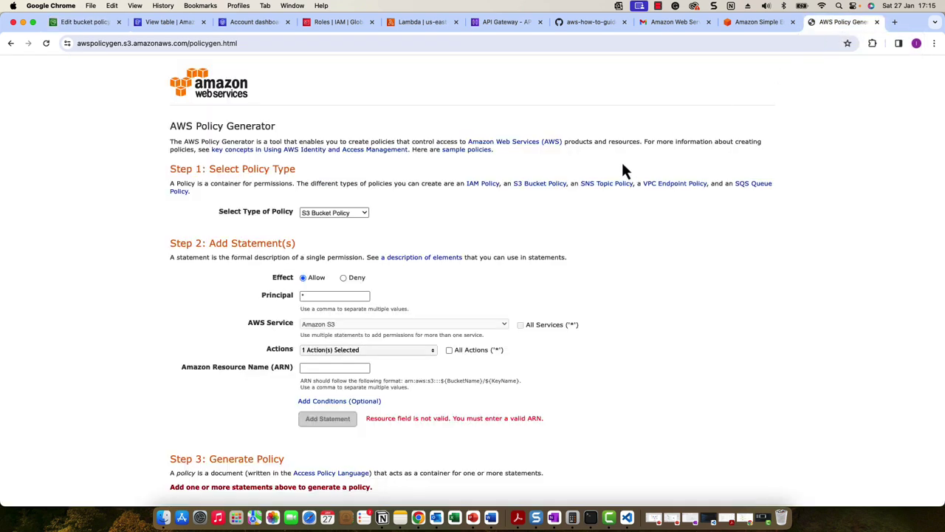
pyautogui.click(325, 367)
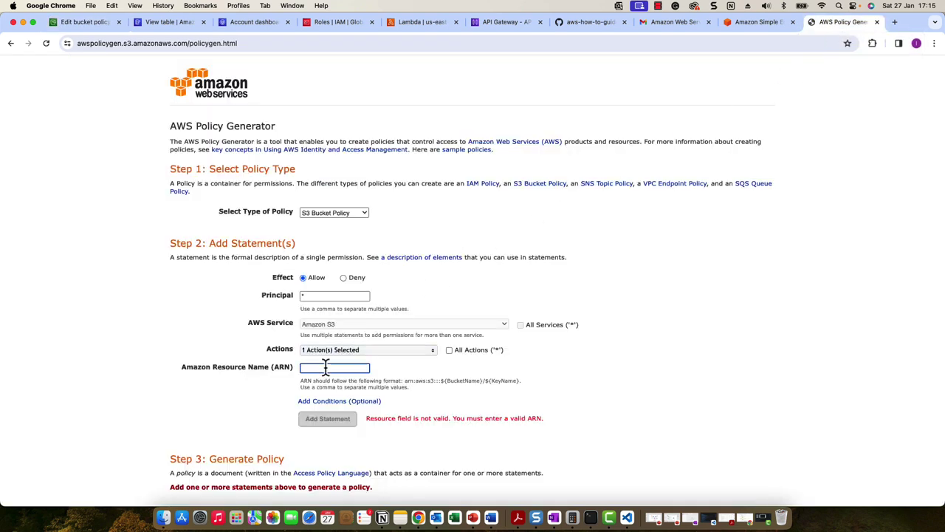
pyautogui.press('super+v')
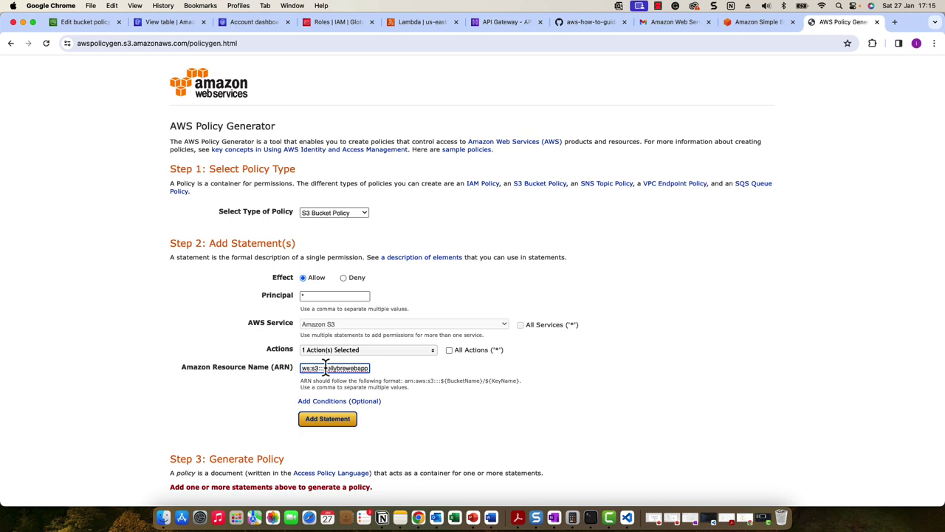
pyautogui.write(',')
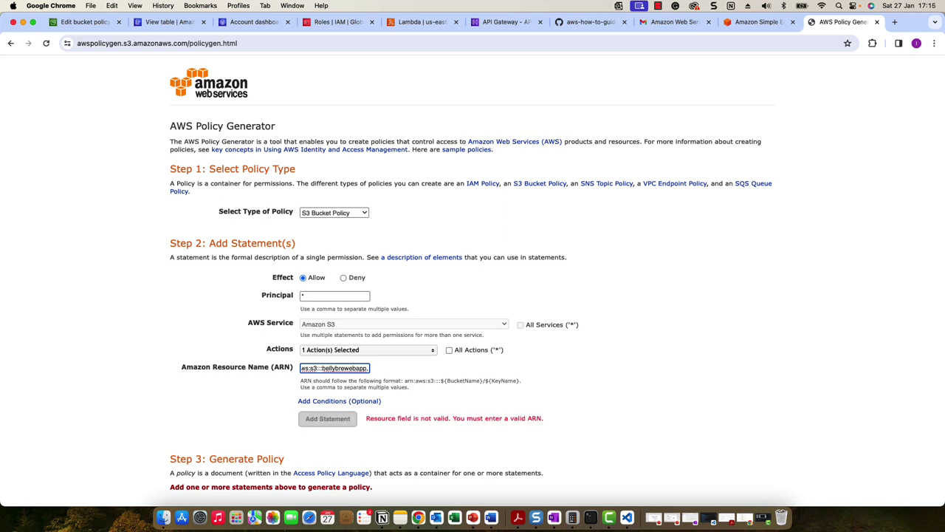
pyautogui.press('BackSpace')
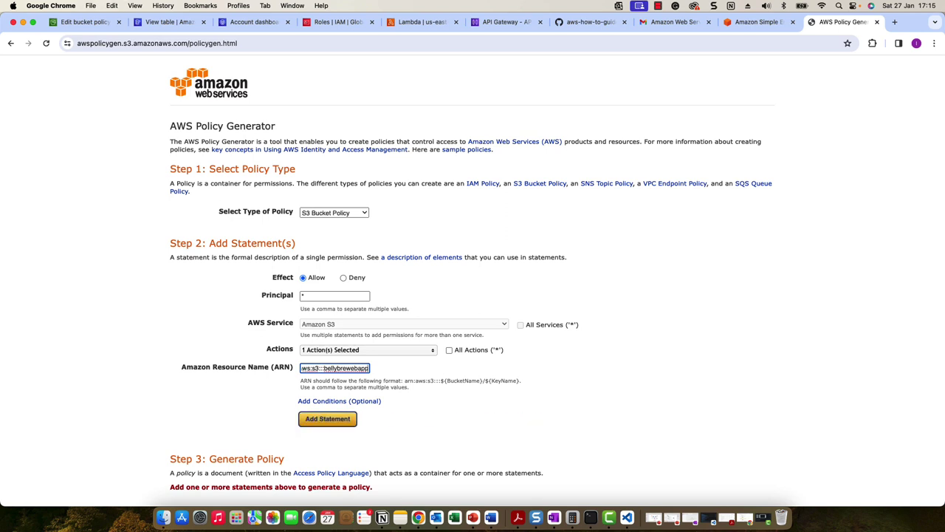
pyautogui.write('/*')
pyautogui.click(328, 419)
# Generate the policy from the added statement and copy the whole policy JSON document.
pyautogui.scroll(-4, 337, 422)
pyautogui.scroll(-1, 342, 419)
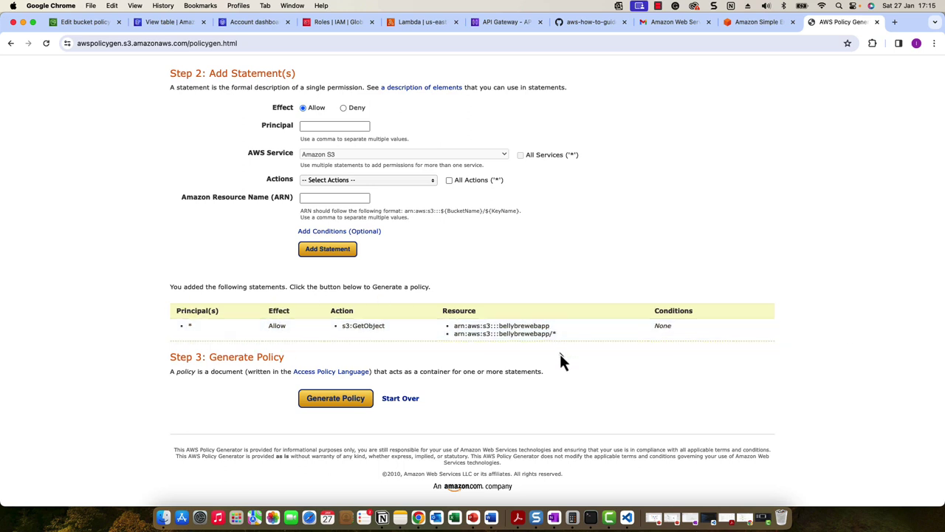
pyautogui.click(352, 408)
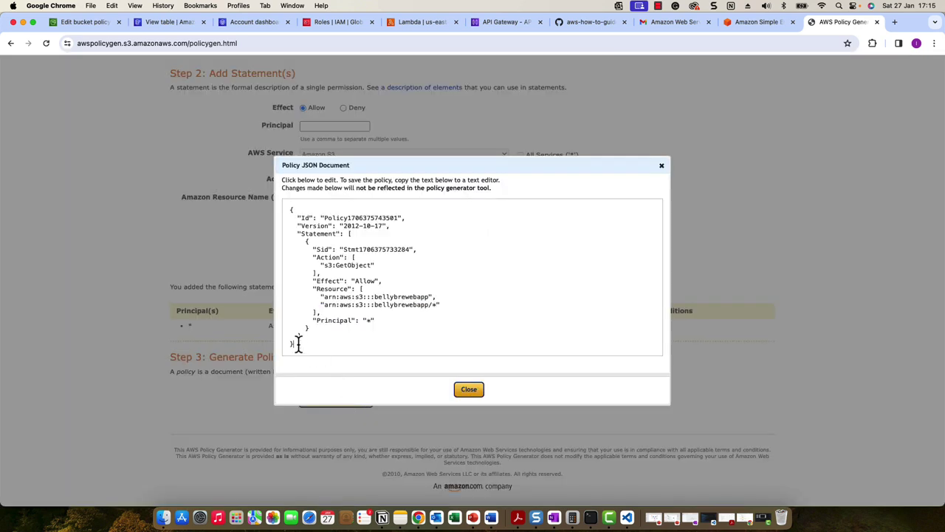
pyautogui.moveTo(298, 344); pyautogui.dragTo(272, 209)
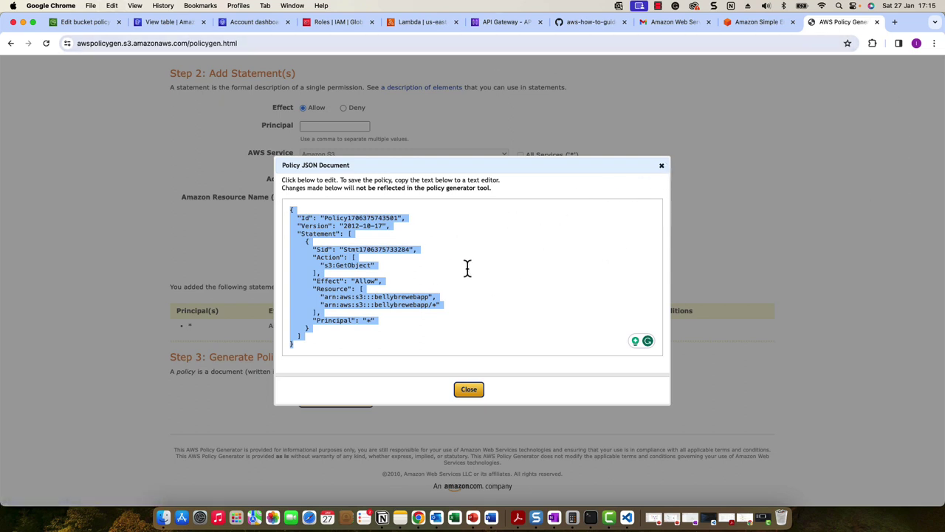
# Paste the generated JSON as the bellybrewebapp bucket's policy and save the changes.
pyautogui.click(86, 23)
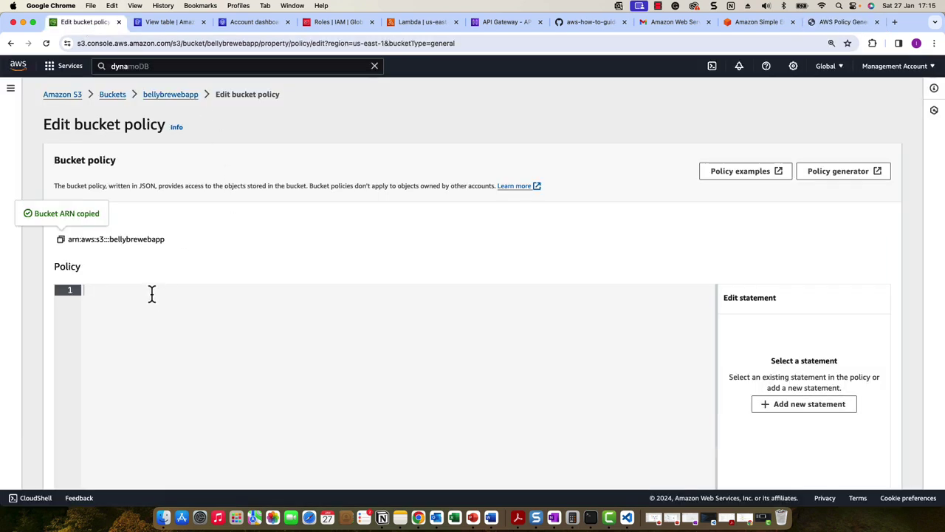
pyautogui.press('super+v')
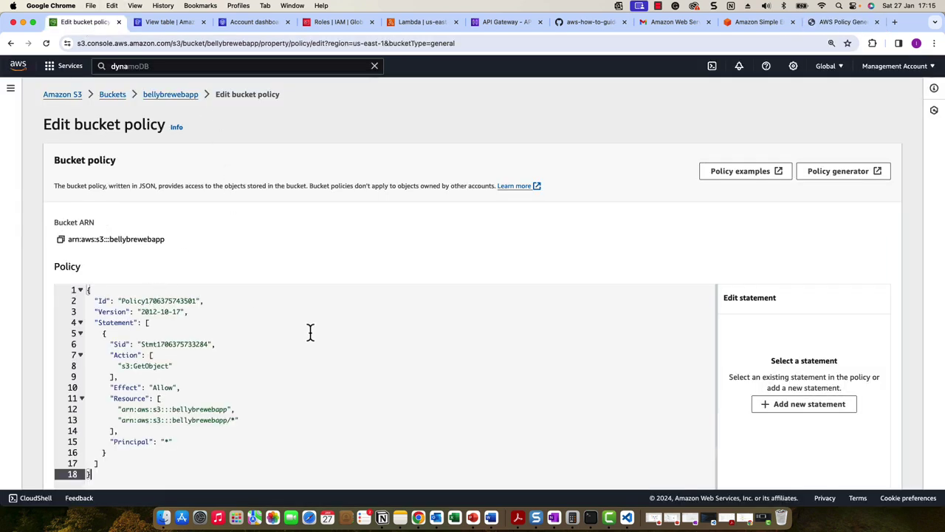
pyautogui.scroll(-1, 310, 334)
pyautogui.scroll(-3, 310, 334)
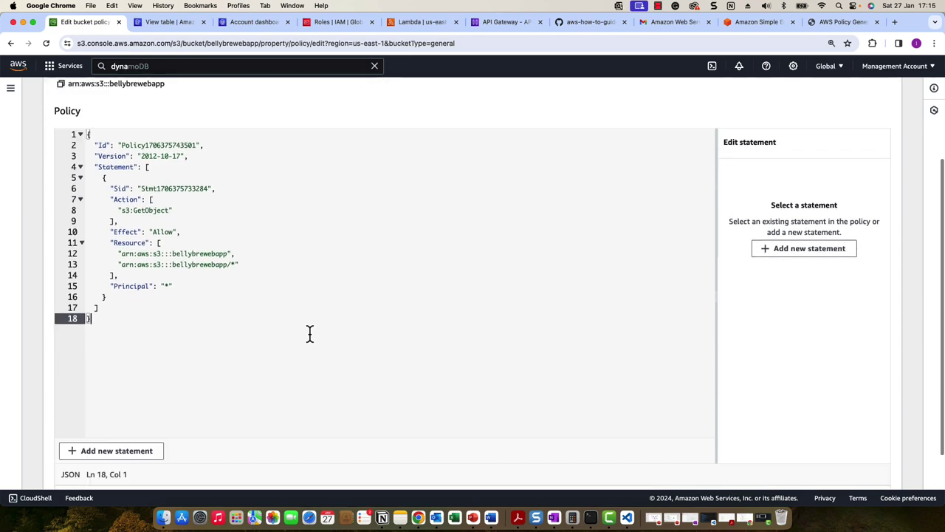
pyautogui.scroll(-2, 310, 334)
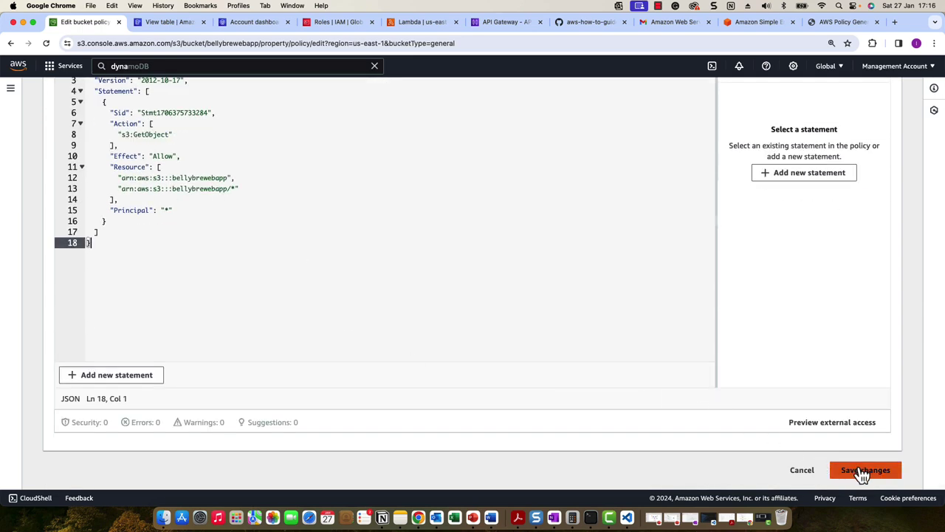
pyautogui.click(859, 470)
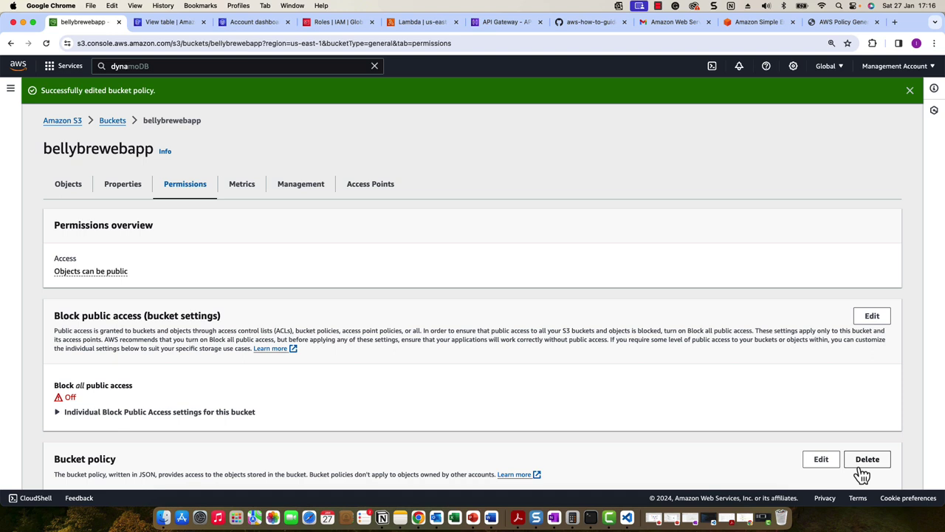
# Open the static website hosting settings in the bucket's properties and enable hosting.
pyautogui.scroll(-1, 244, 199)
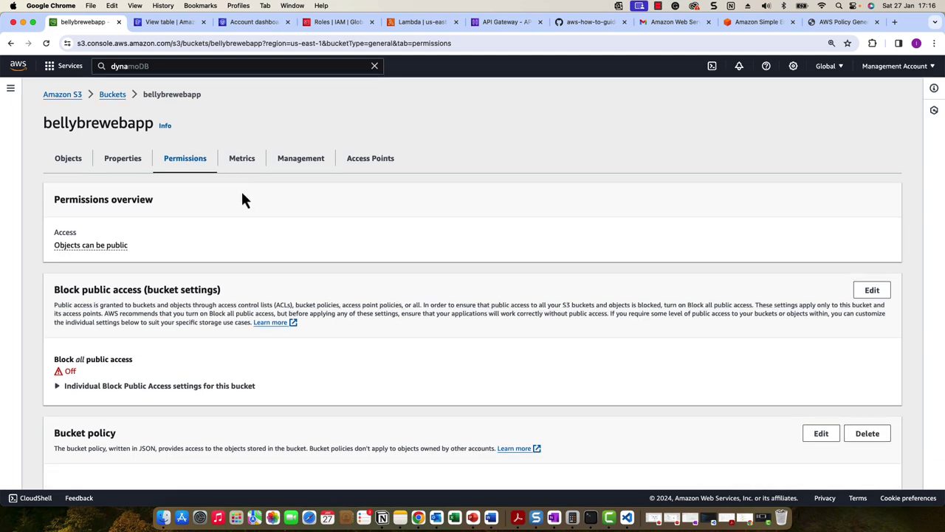
pyautogui.click(136, 171)
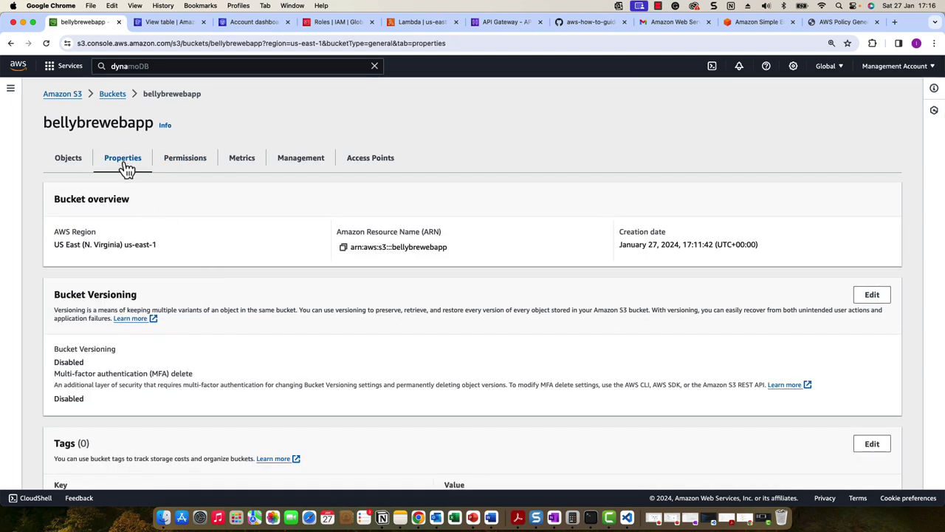
pyautogui.scroll(-20, 165, 236)
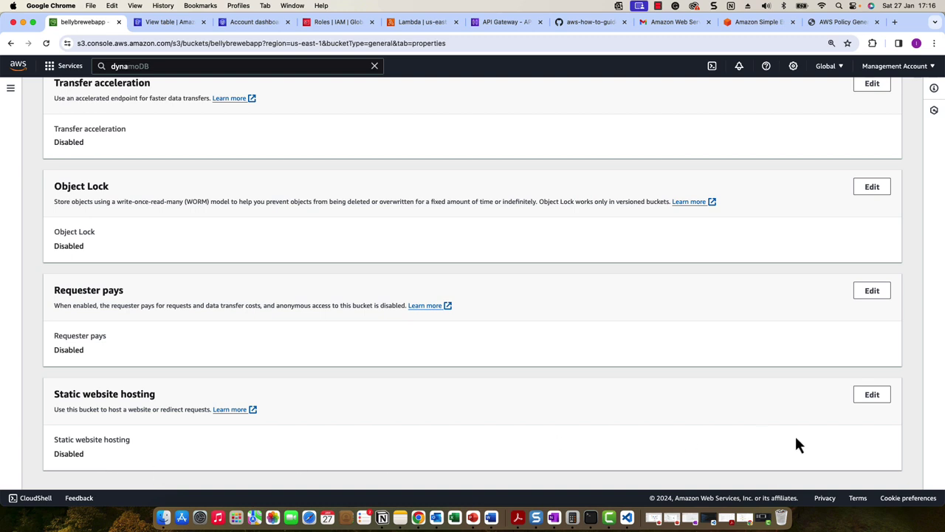
pyautogui.click(874, 396)
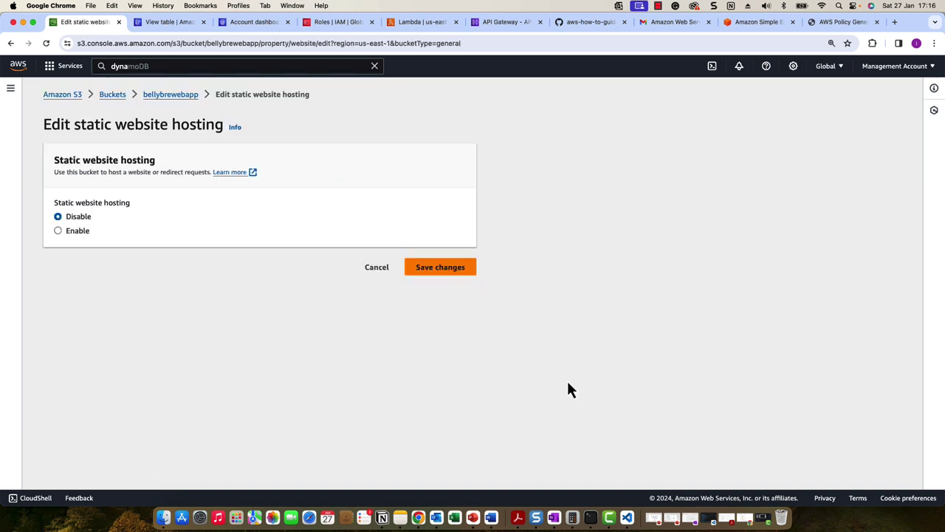
pyautogui.click(86, 231)
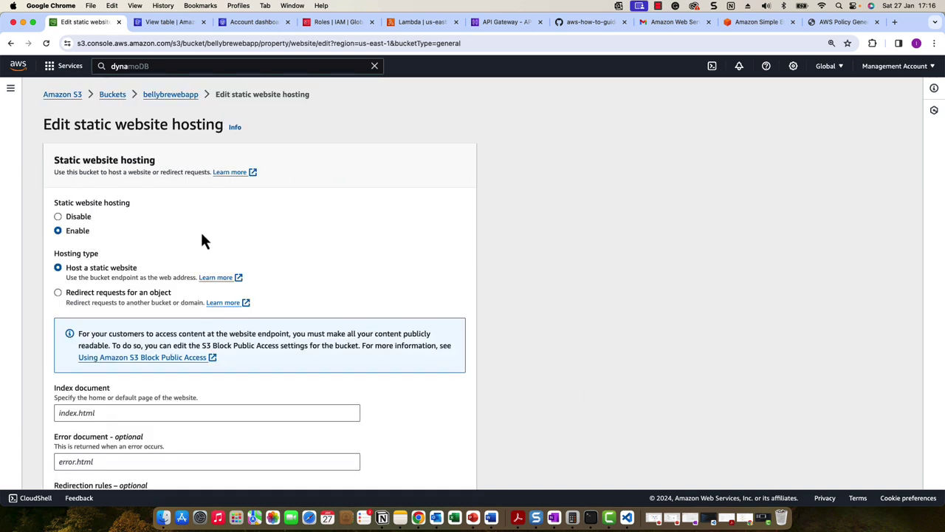
# Specify index.html as the index document of the static website.
pyautogui.scroll(-2, 200, 233)
pyautogui.scroll(-1, 201, 240)
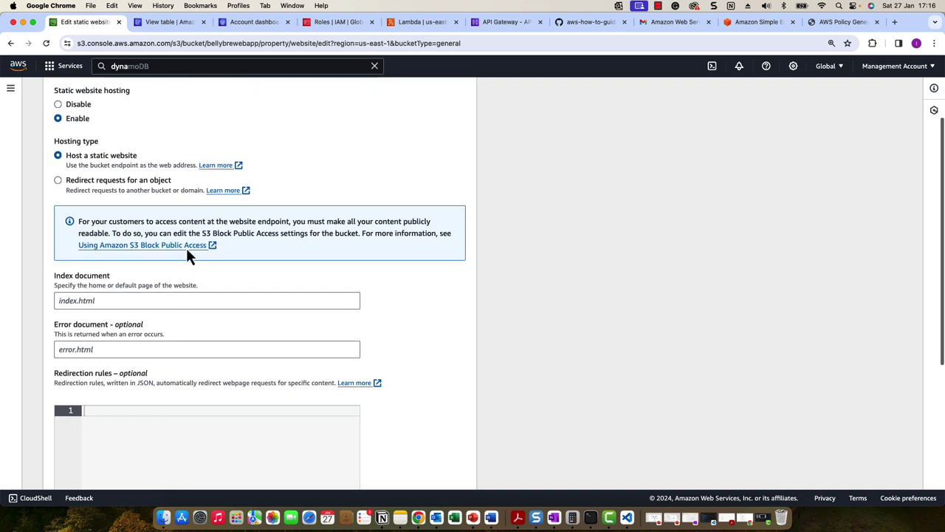
pyautogui.click(64, 300)
pyautogui.write('index.html')
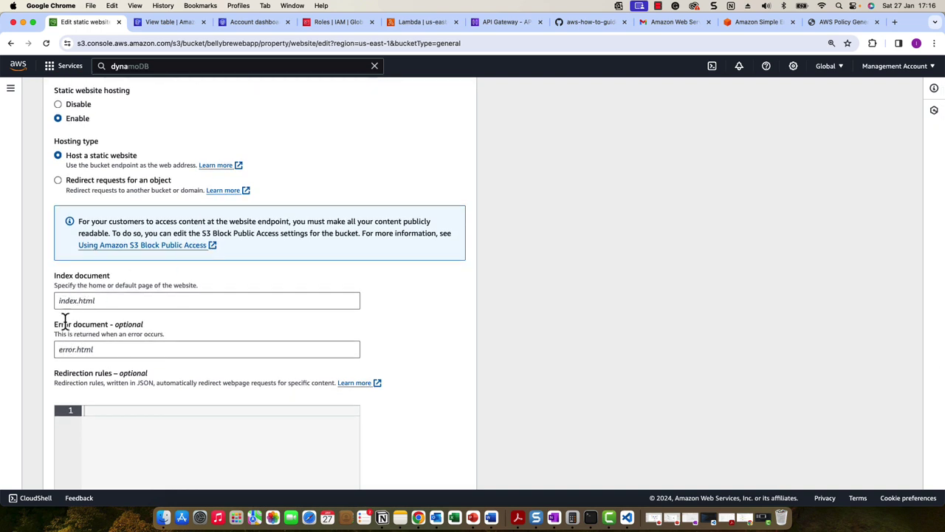
pyautogui.click(64, 299)
pyautogui.write('inde')
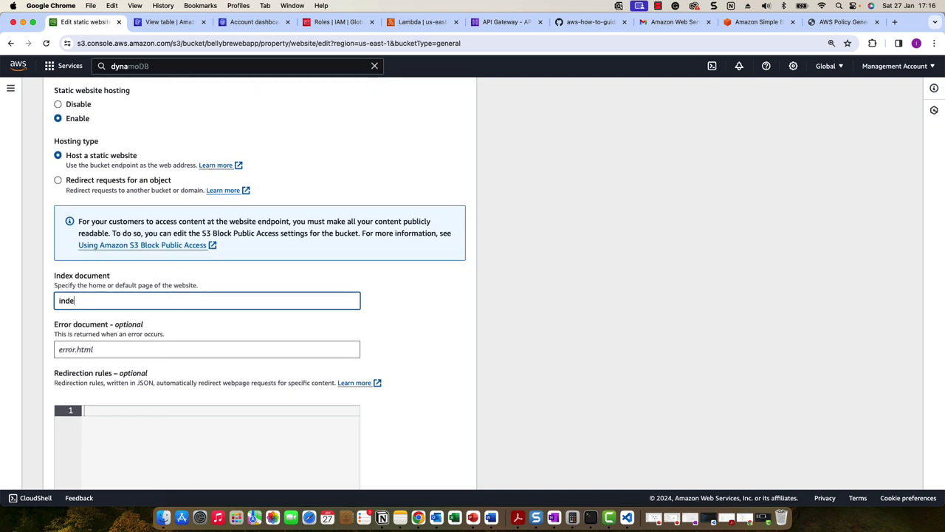
pyautogui.write('x.html')
# Specify error.html as the error document and save the static website hosting settings.
pyautogui.click(64, 349)
pyautogui.write('error')
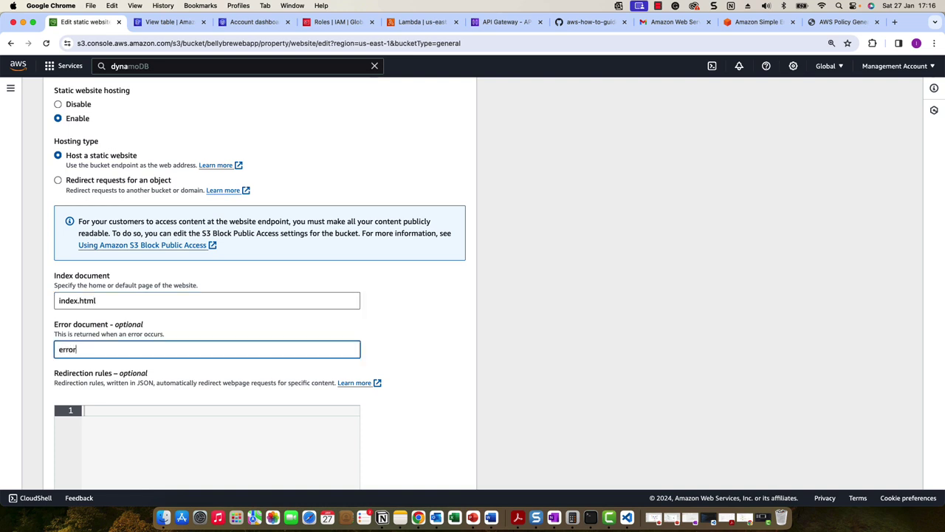
pyautogui.write('.html')
pyautogui.scroll(-5, 413, 403)
pyautogui.click(432, 467)
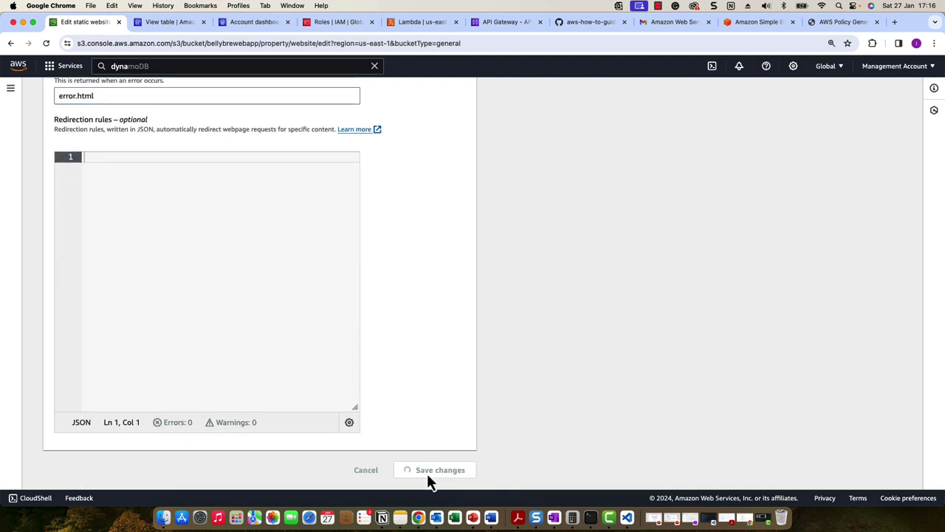